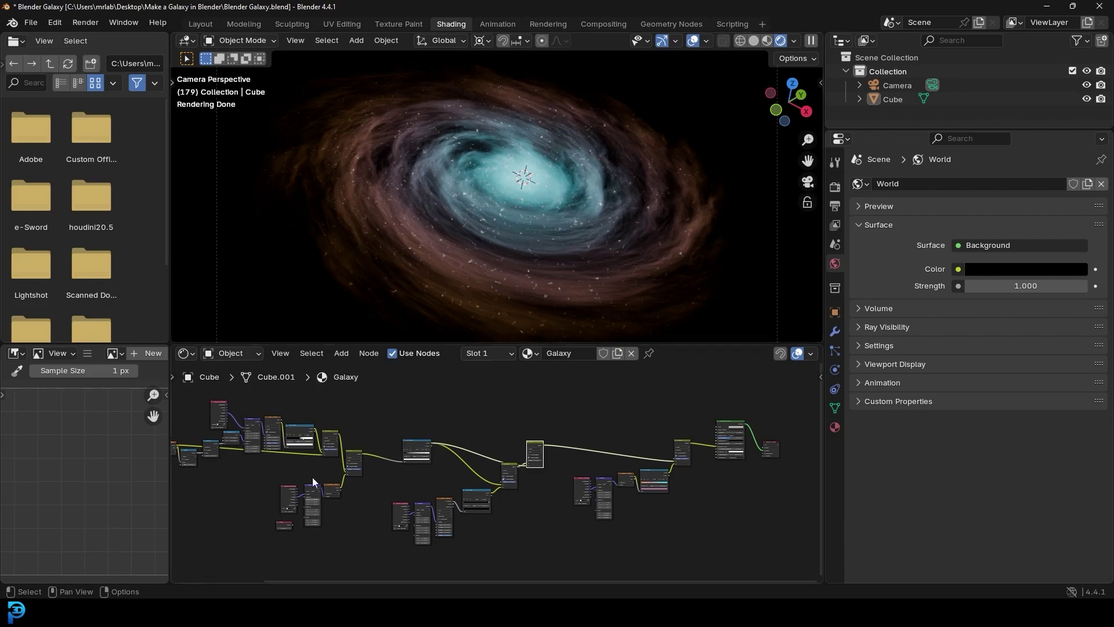
# Step: Examine the finished galaxy project: its solid-shaded container, its compositing node tree and its rendered look without overlays
pyautogui.press('z')
pyautogui.click(657, 139)
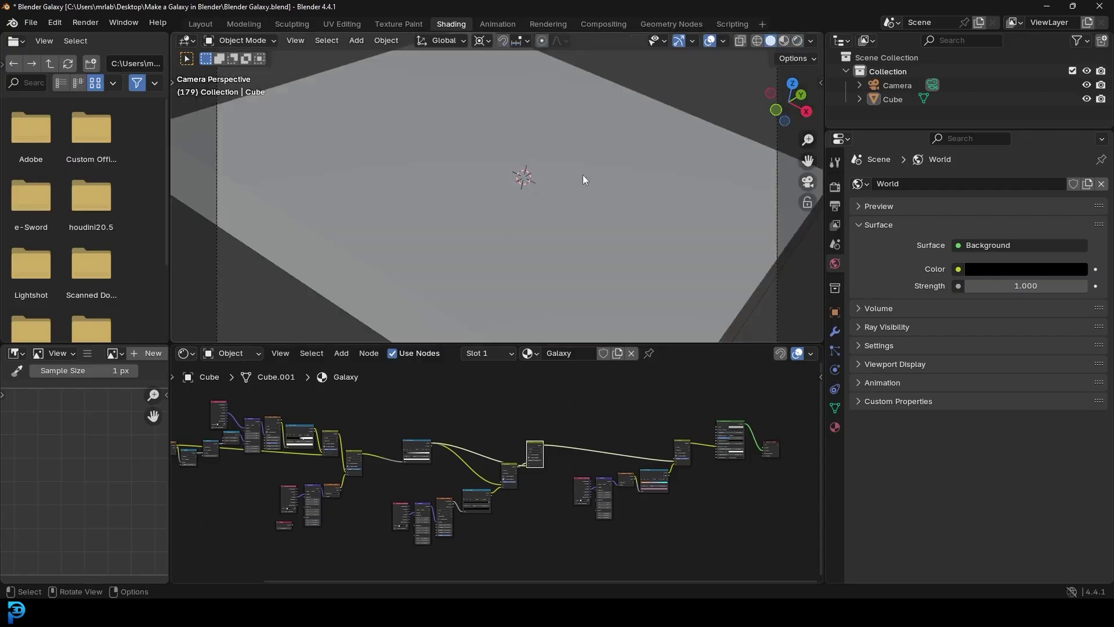
pyautogui.click(618, 22)
pyautogui.moveTo(443, 304); pyautogui.dragTo(461, 229, button='middle')
pyautogui.scroll(1, 476, 235)
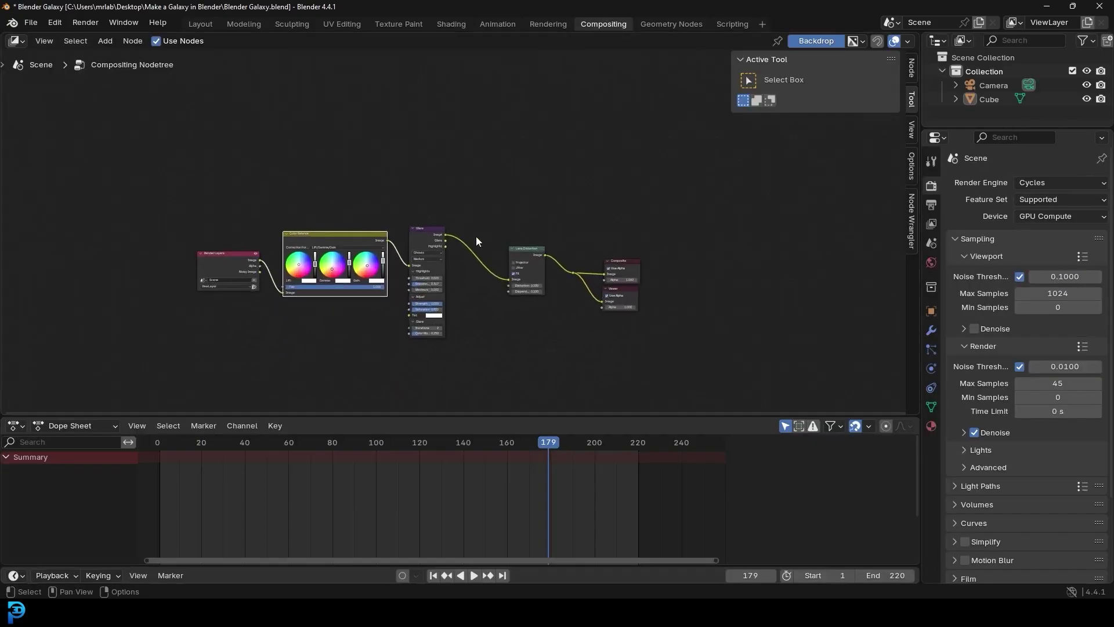
pyautogui.click(203, 23)
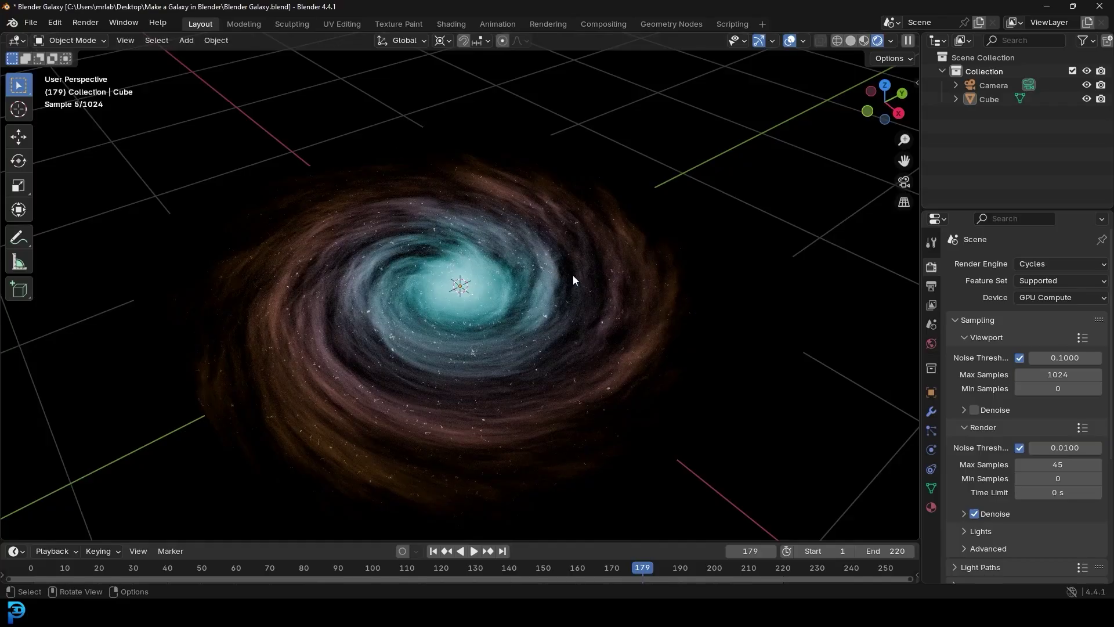
pyautogui.click(790, 40)
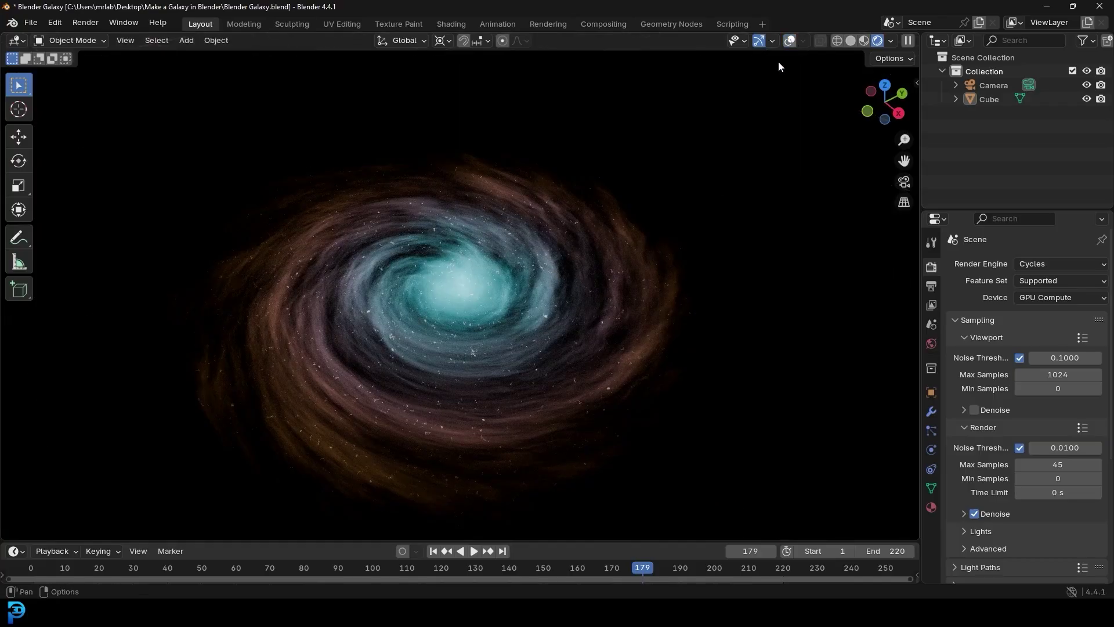
pyautogui.moveTo(663, 315); pyautogui.dragTo(687, 291, button='middle')
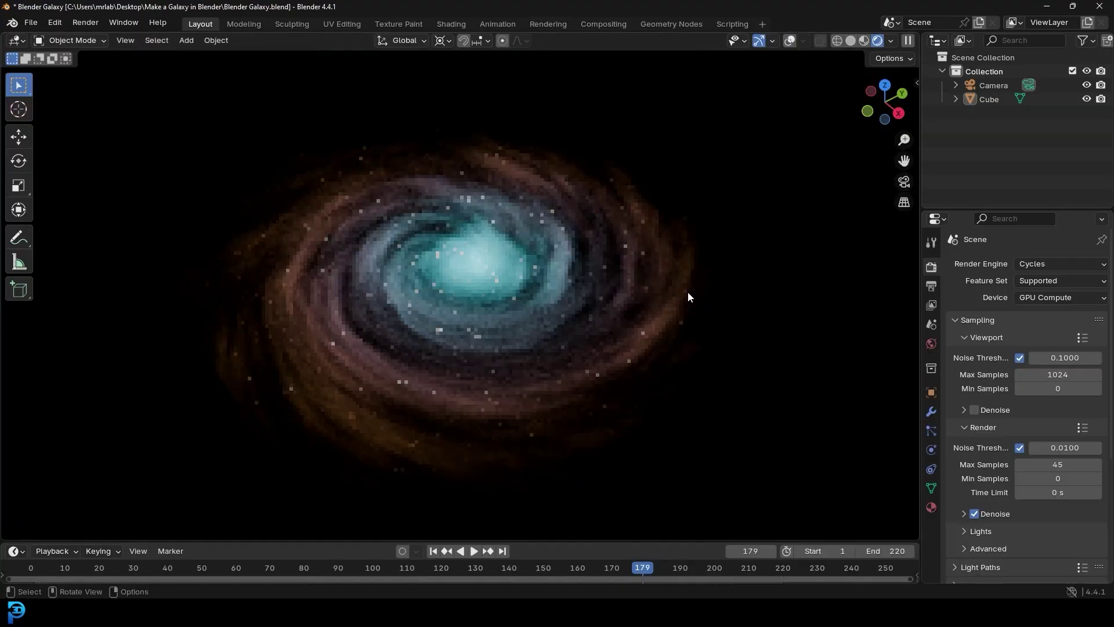
pyautogui.scroll(5, 688, 291)
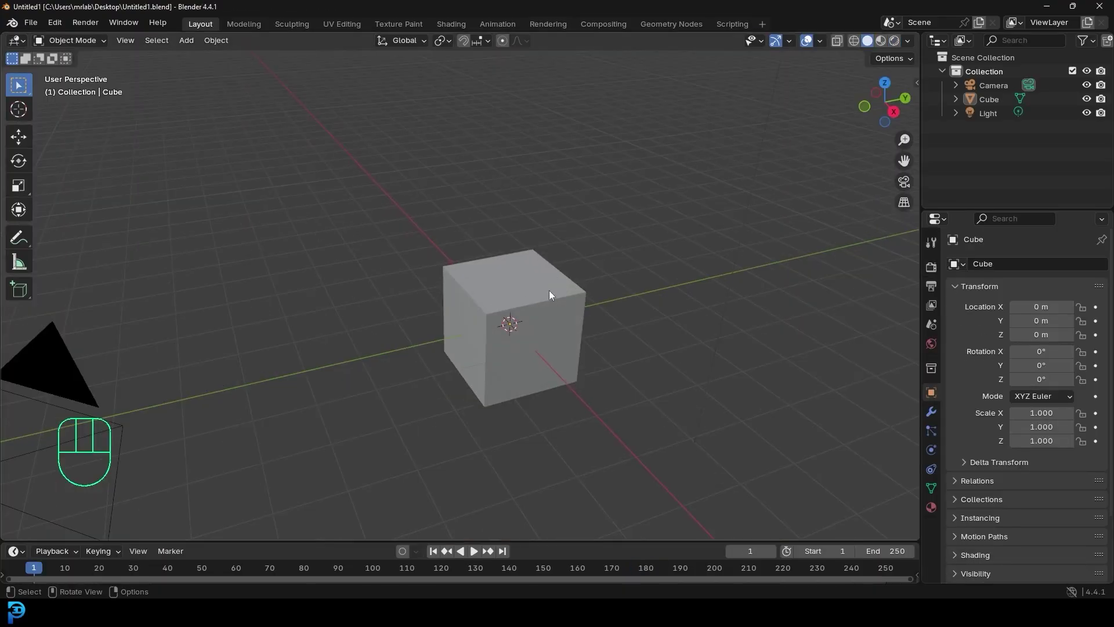
# Step: Scale the default cube's whole mesh up uniformly in Edit Mode to about 1.5 times its size
pyautogui.moveTo(544, 302); pyautogui.dragTo(544, 315, button='middle')
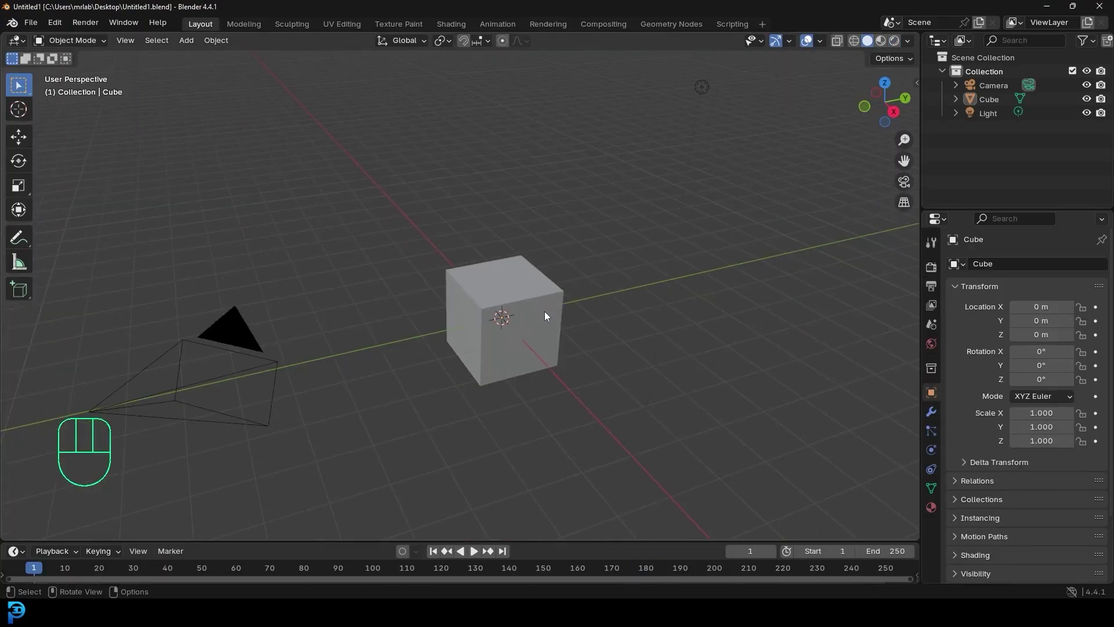
pyautogui.click(579, 302)
pyautogui.keyDown('shift'); pyautogui.moveTo(600, 339); pyautogui.dragTo(574, 296, button='middle'); pyautogui.keyUp('shift')
pyautogui.scroll(2, 589, 313)
pyautogui.press('Tab')
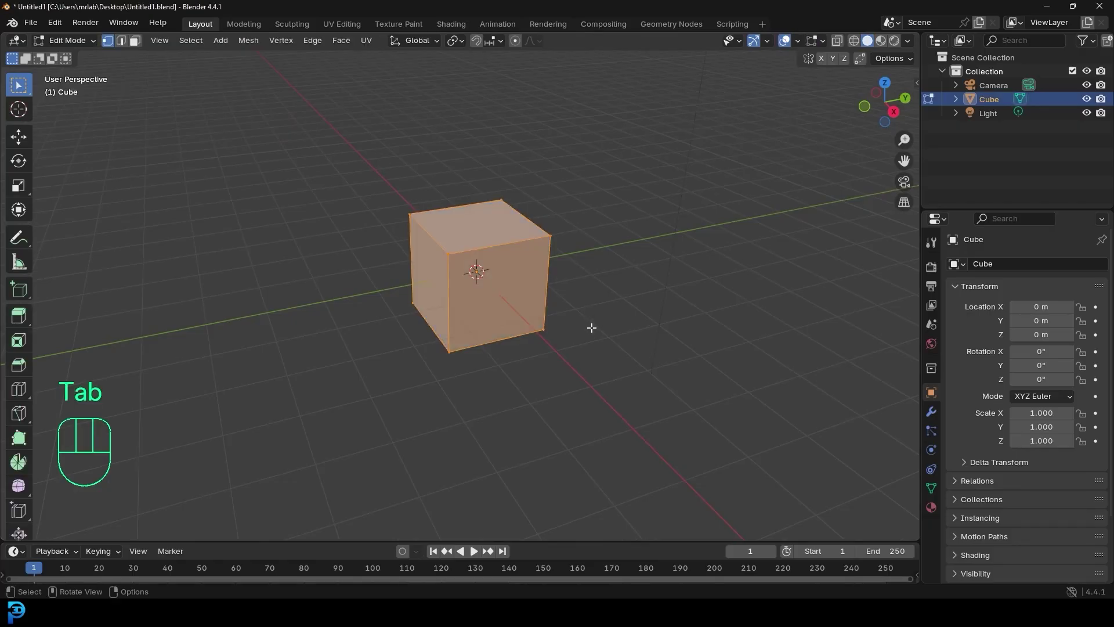
pyautogui.press('s')
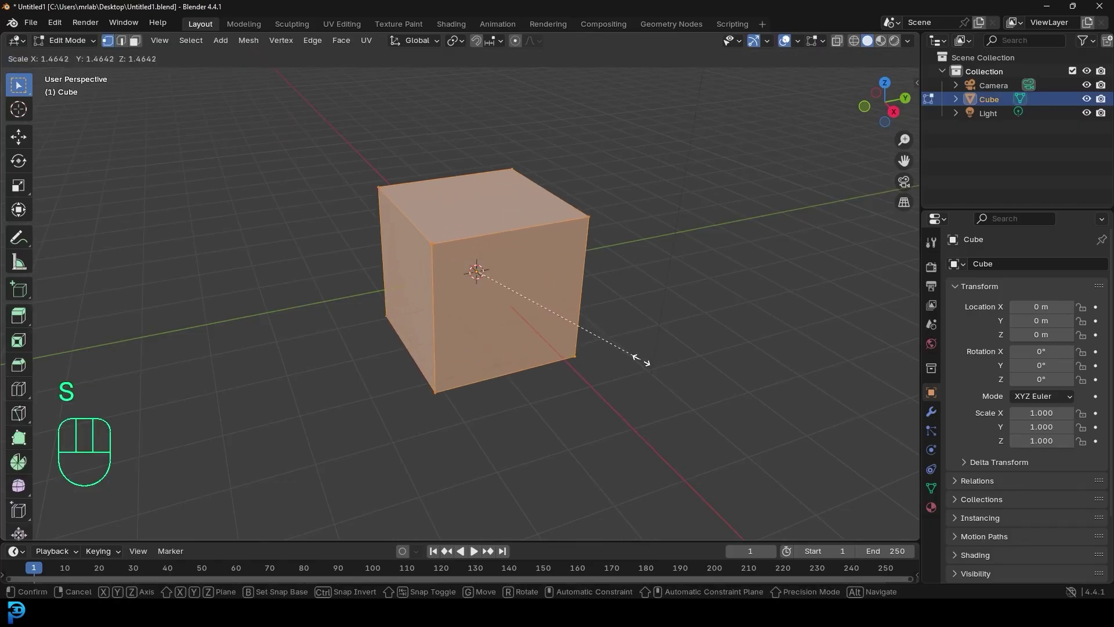
pyautogui.click(650, 365)
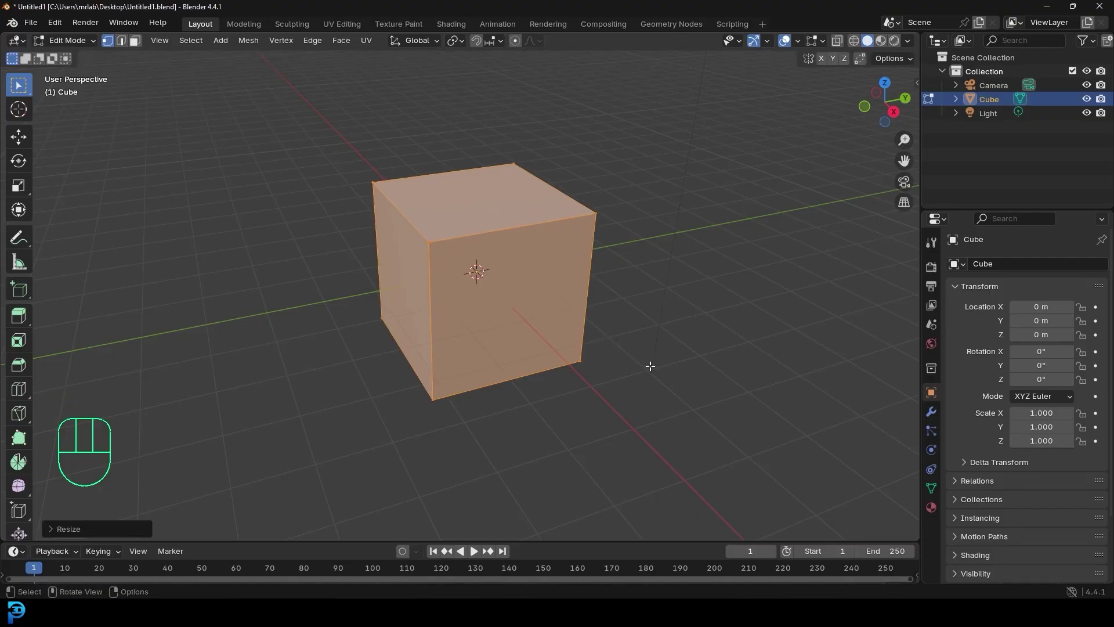
# Step: Flatten the cube's mesh along the Z axis into a thin square slab and return to Object Mode
pyautogui.press('s')
pyautogui.press('z')
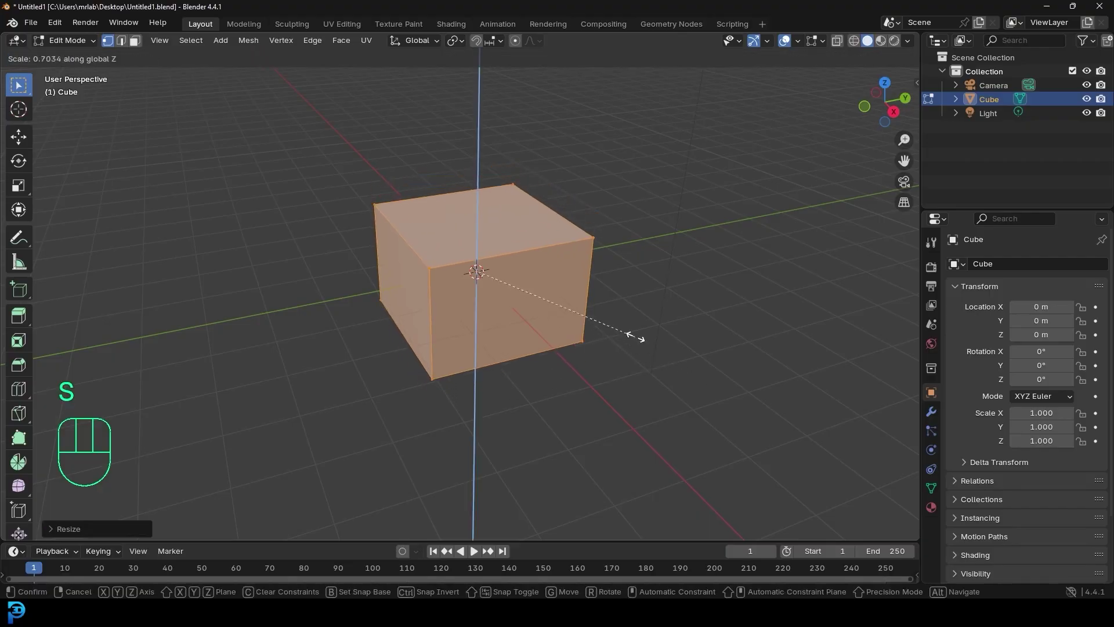
pyautogui.click(505, 283)
pyautogui.moveTo(505, 283)
pyautogui.mouseDown(button='middle')
pyautogui.moveTo(641, 334)
pyautogui.moveTo(507, 283)
pyautogui.mouseUp(button='middle')
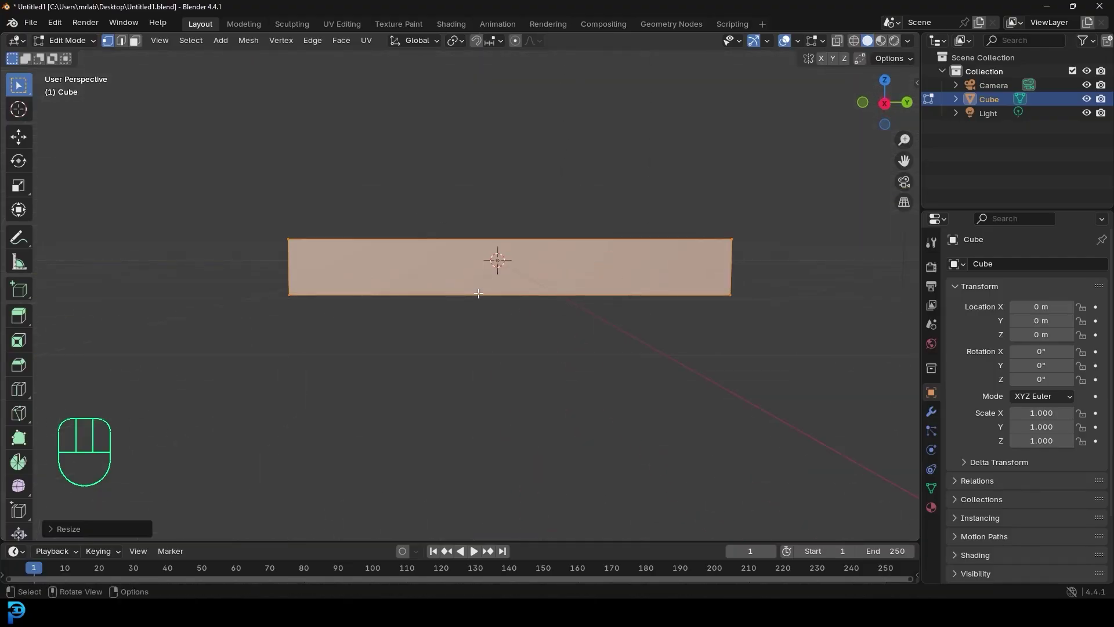
pyautogui.moveTo(450, 263); pyautogui.dragTo(529, 314, button='middle')
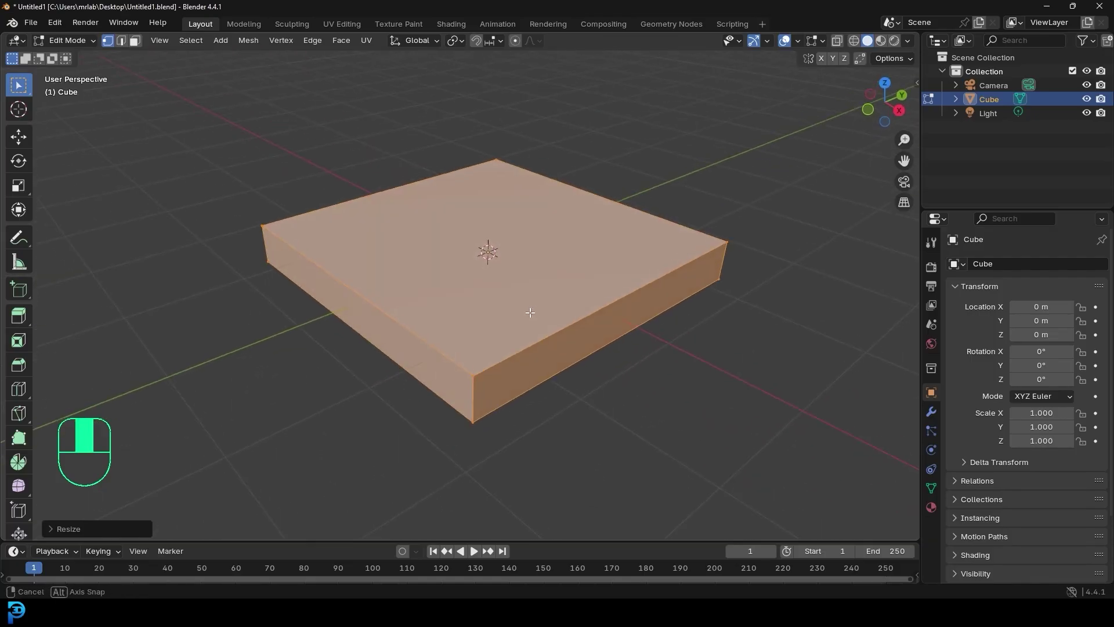
pyautogui.click(65, 40)
pyautogui.click(64, 55)
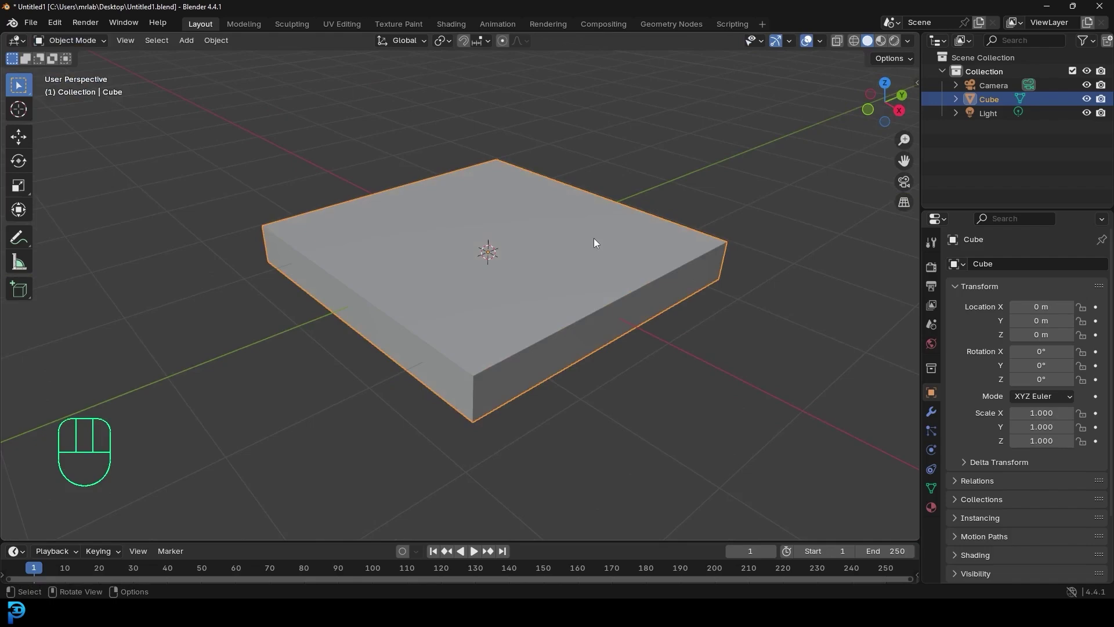
# Step: Switch the scene's render engine to Cycles with GPU Compute as the device
pyautogui.click(930, 267)
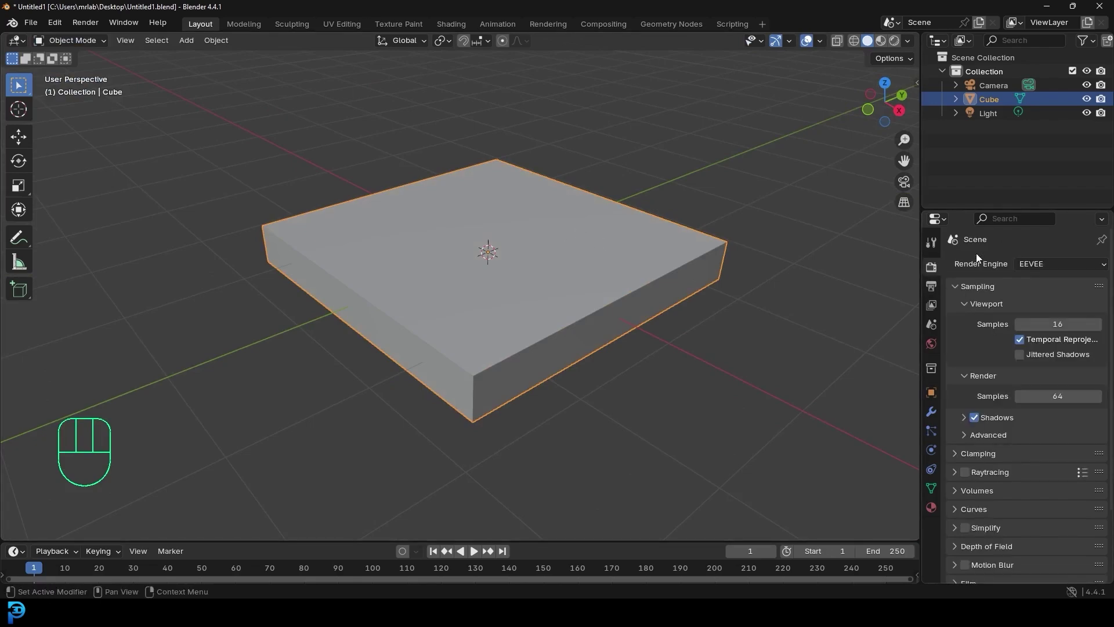
pyautogui.click(1025, 269)
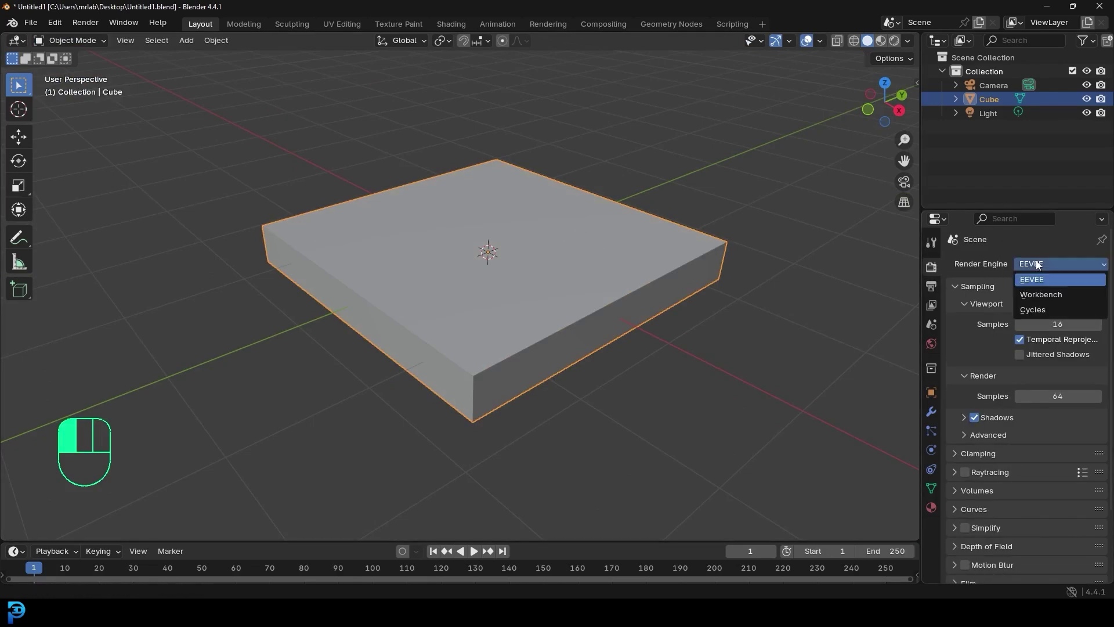
pyautogui.click(1044, 309)
pyautogui.click(1023, 298)
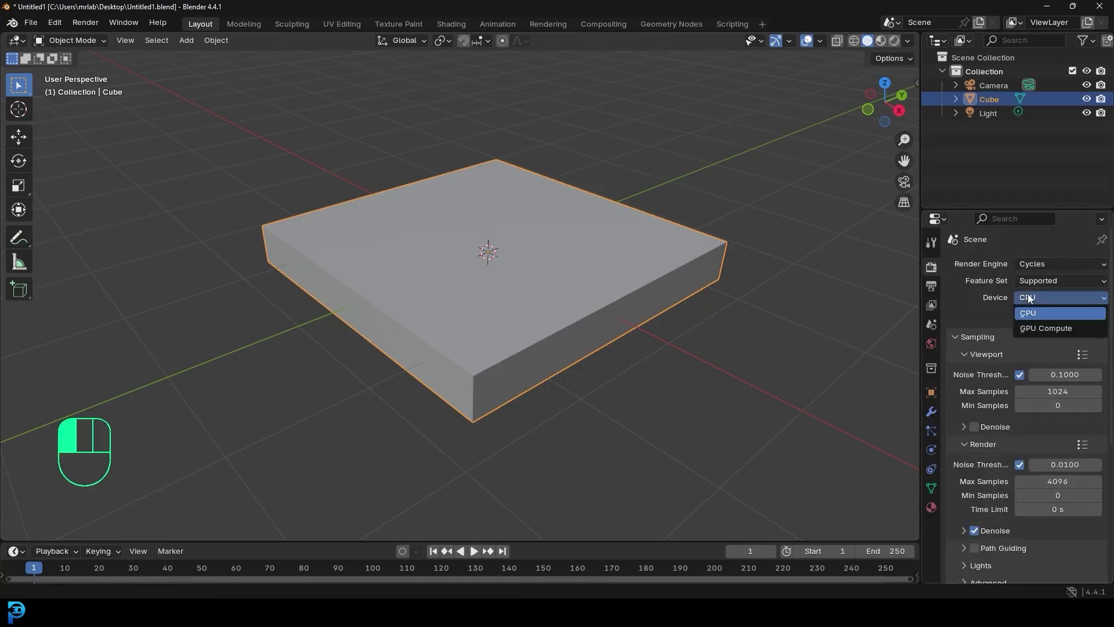
pyautogui.click(1043, 324)
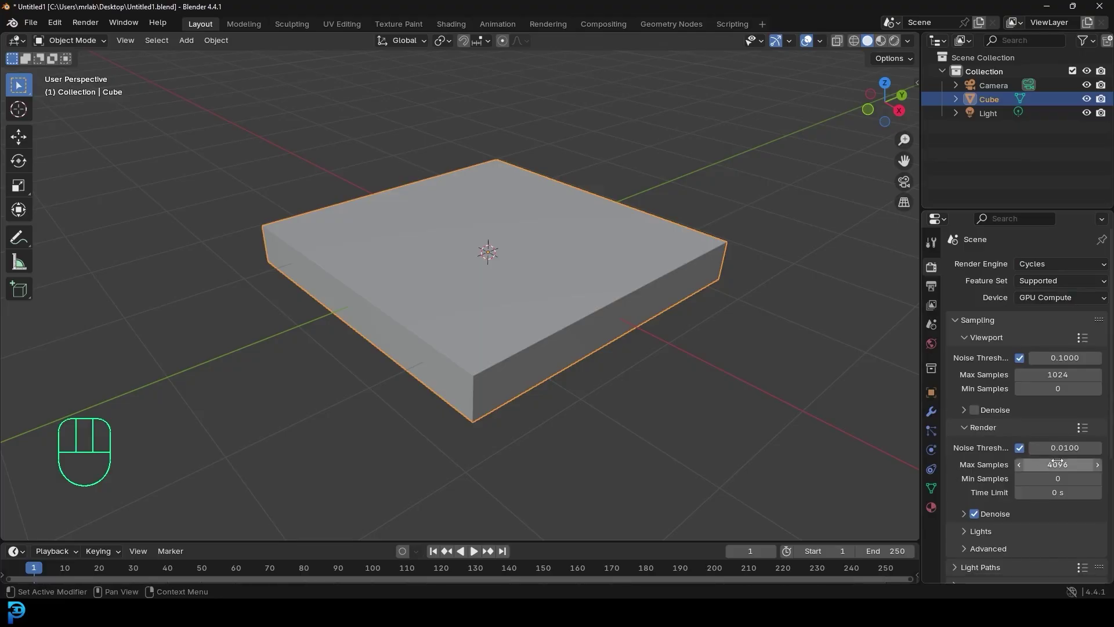
# Step: Set the maximum samples for the final render to 45
pyautogui.click(1059, 463)
pyautogui.write('45')
pyautogui.press('Return')
pyautogui.scroll(-3, 555, 254)
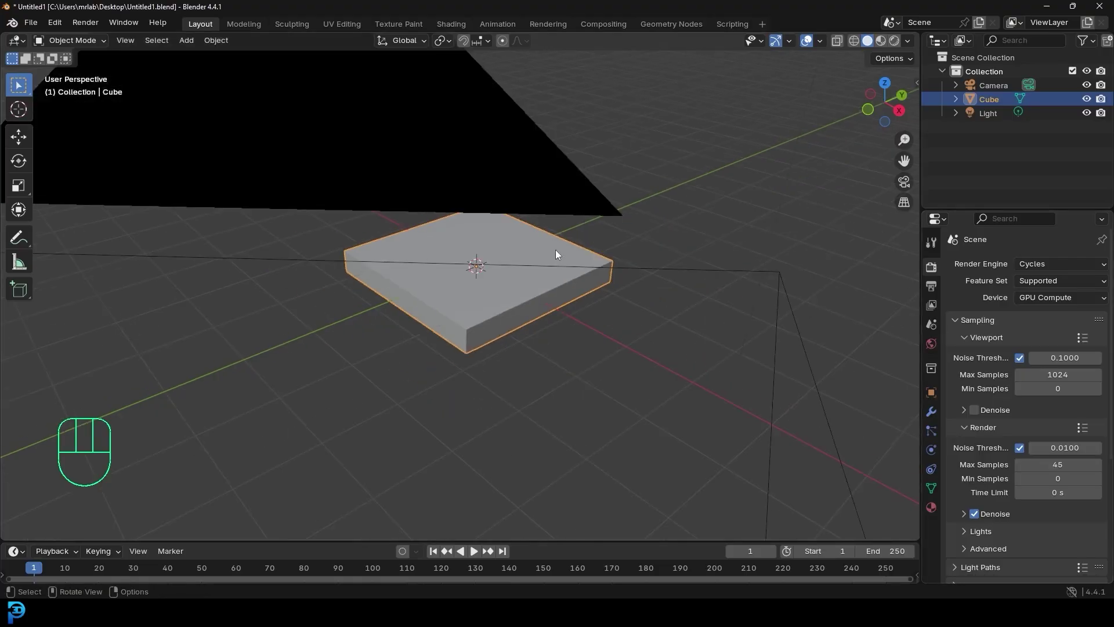
# Step: Switch to the Shading workspace, enlarge the node editor and delete the Principled BSDF node from the slab's material
pyautogui.click(452, 24)
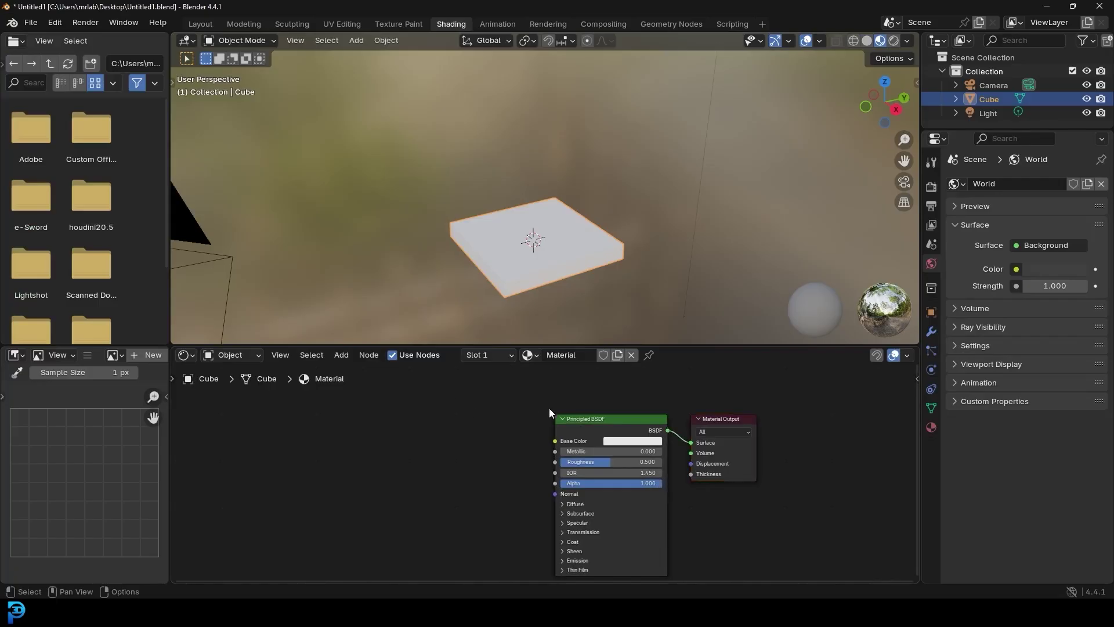
pyautogui.moveTo(652, 343); pyautogui.dragTo(652, 176)
pyautogui.scroll(4, 637, 277)
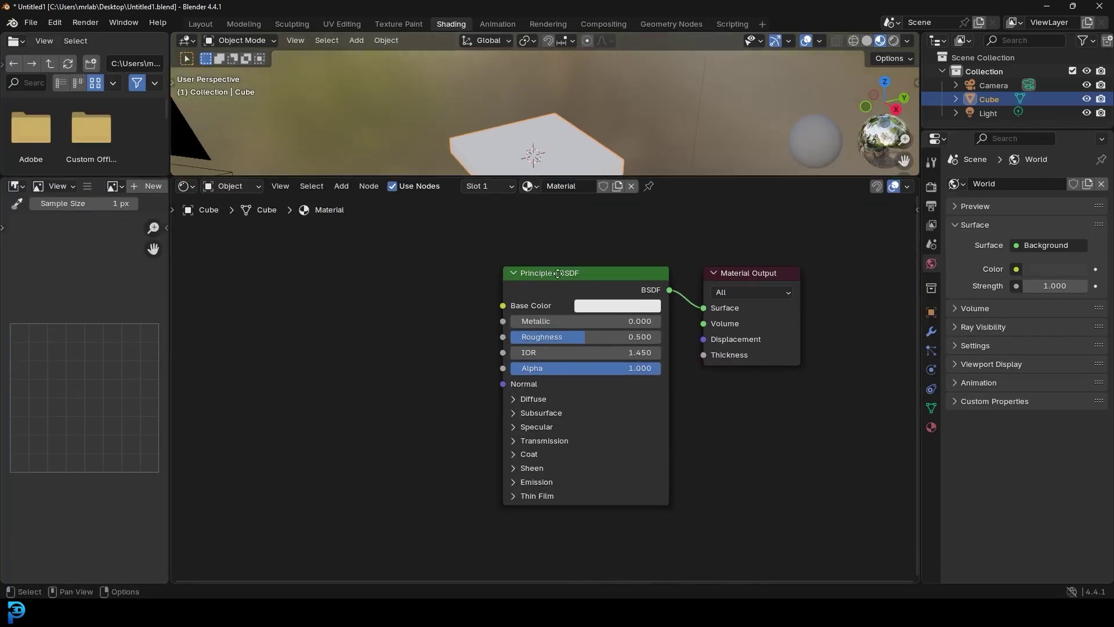
pyautogui.click(560, 258)
pyautogui.press('Delete')
pyautogui.keyDown('shift'); pyautogui.scroll(2, 517, 300); pyautogui.keyUp('shift')
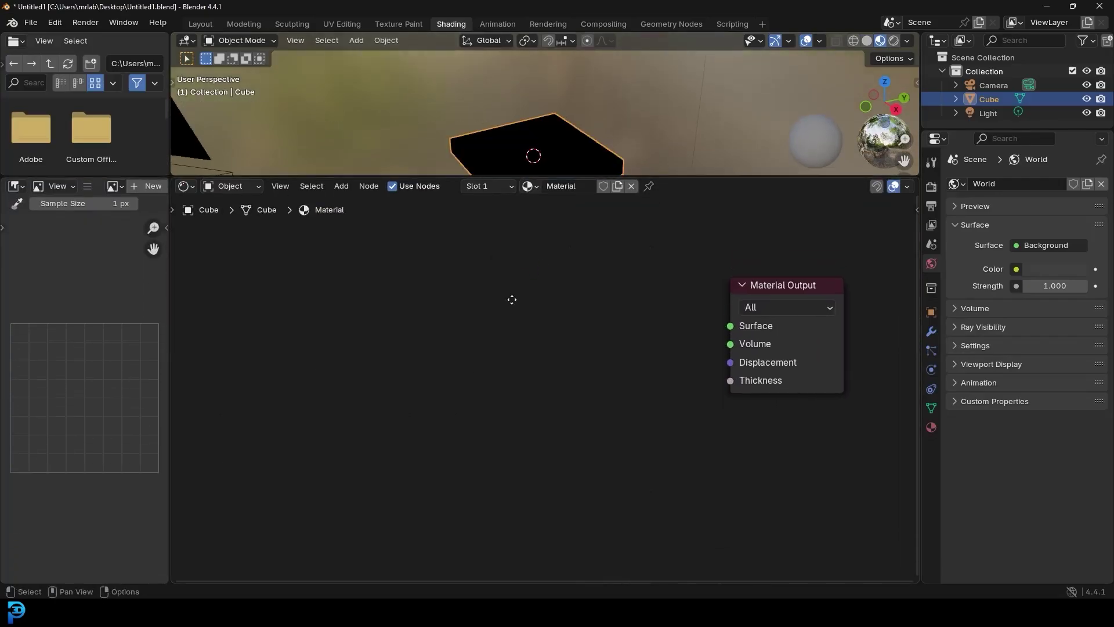
# Step: Add a Principled Volume node and connect its Volume output to the Material Output's Volume input
pyautogui.hotkey('shift', 'a')
pyautogui.click(505, 297)
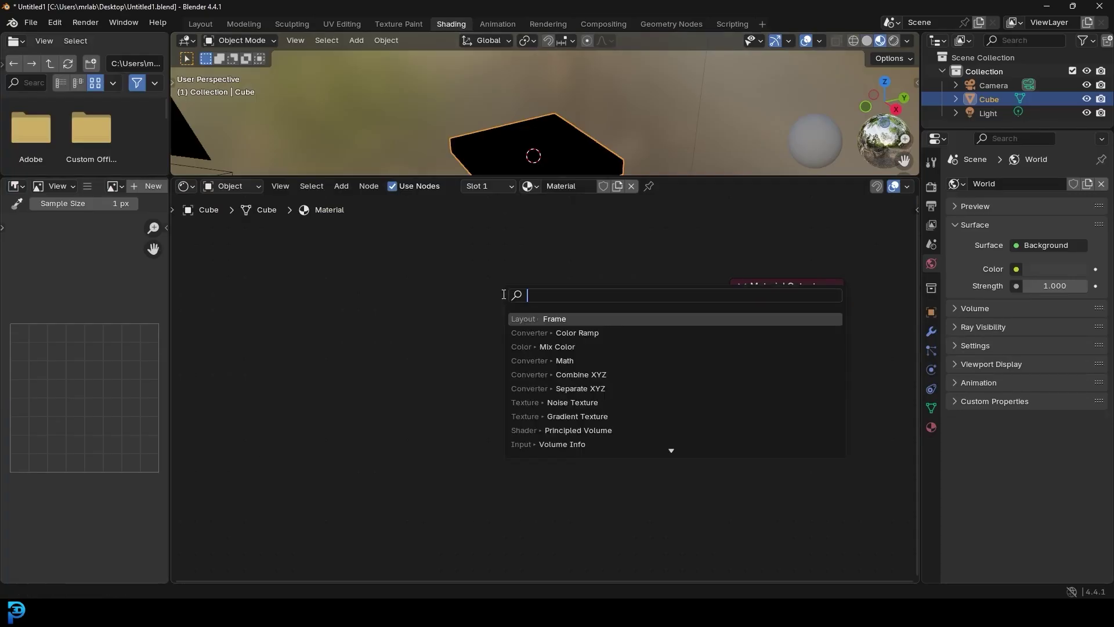
pyautogui.write('princeipled')
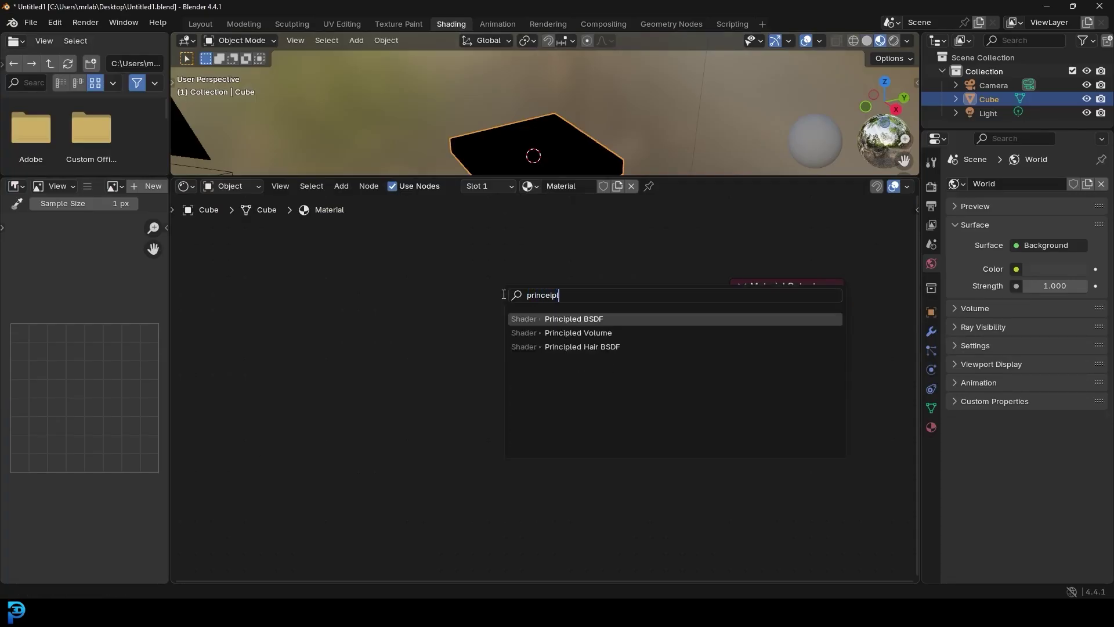
pyautogui.click(580, 335)
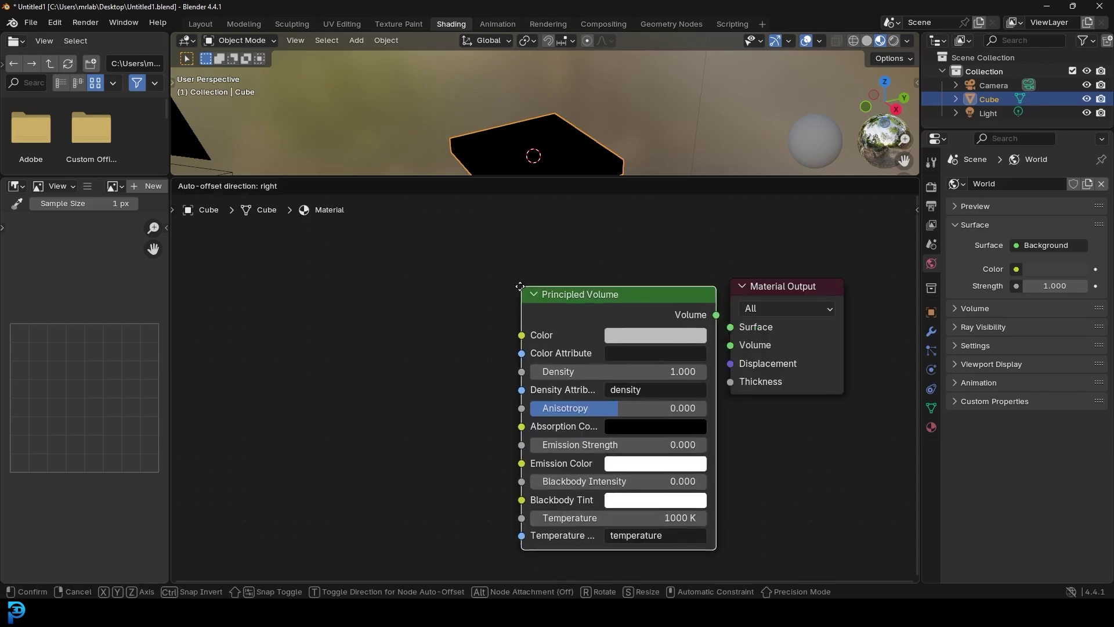
pyautogui.click(569, 279)
pyautogui.moveTo(570, 285); pyautogui.dragTo(730, 345)
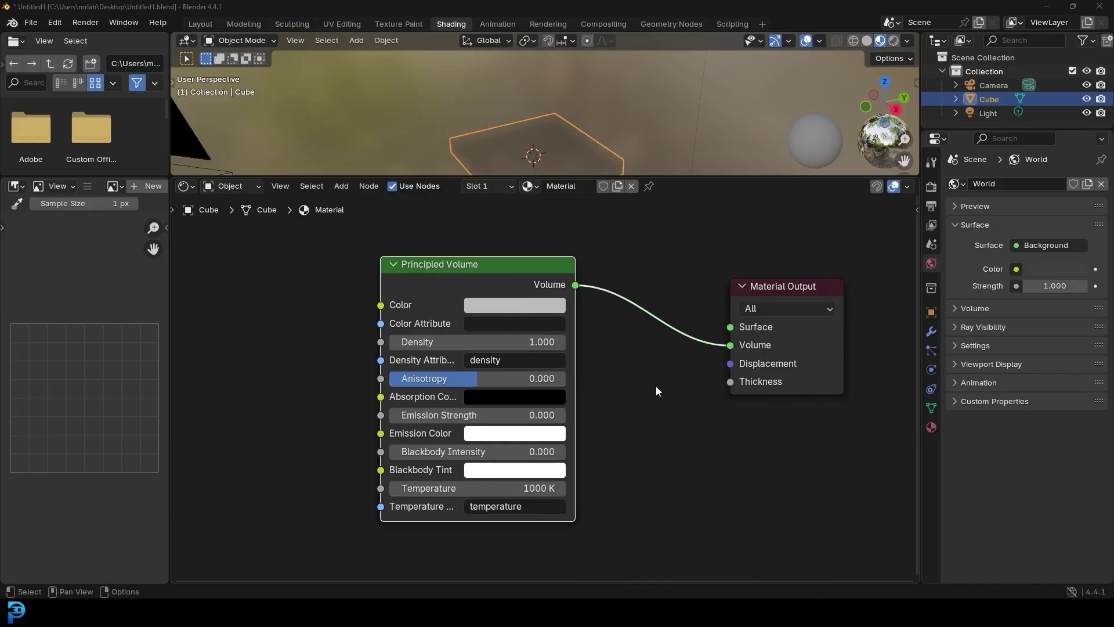
# Step: Set the Principled Volume's density to 0 and its emission strength to 21
pyautogui.click(479, 344)
pyautogui.write('0')
pyautogui.press('Return')
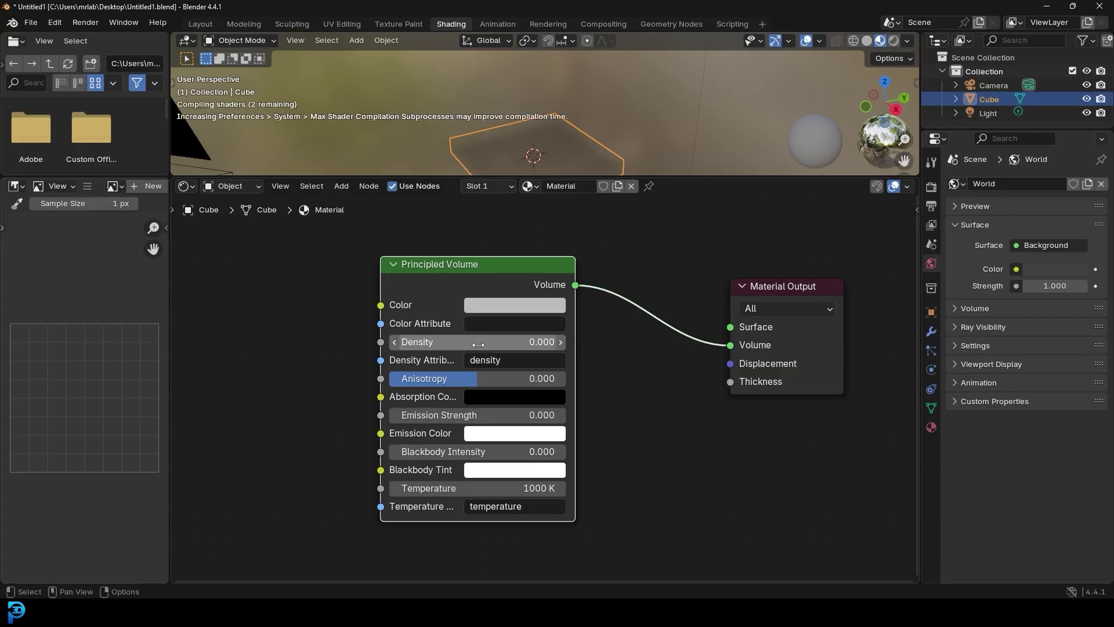
pyautogui.click(501, 415)
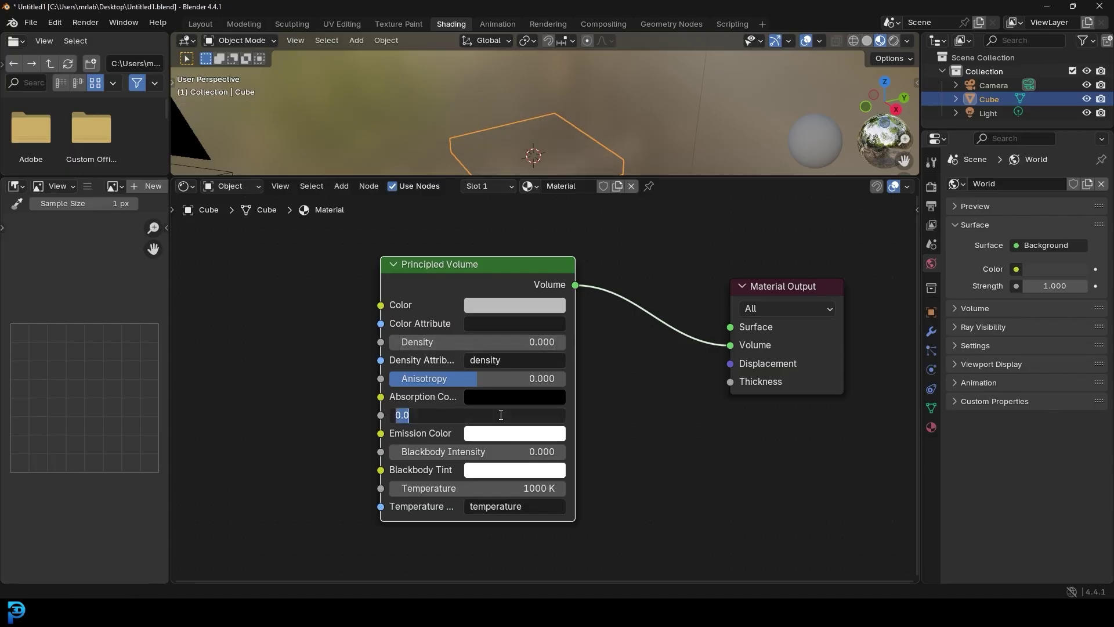
pyautogui.write('21')
pyautogui.press('Return')
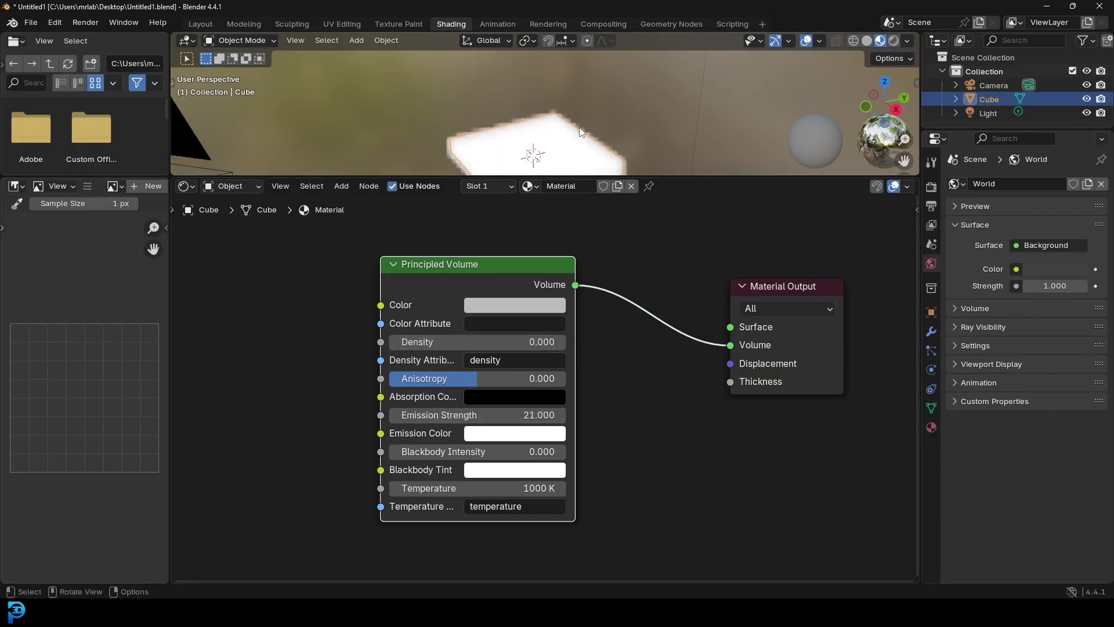
# Step: Enlarge the 3D viewport, frame the glowing slab and switch the viewport to Rendered shading
pyautogui.moveTo(562, 177); pyautogui.dragTo(562, 282)
pyautogui.scroll(4, 576, 233)
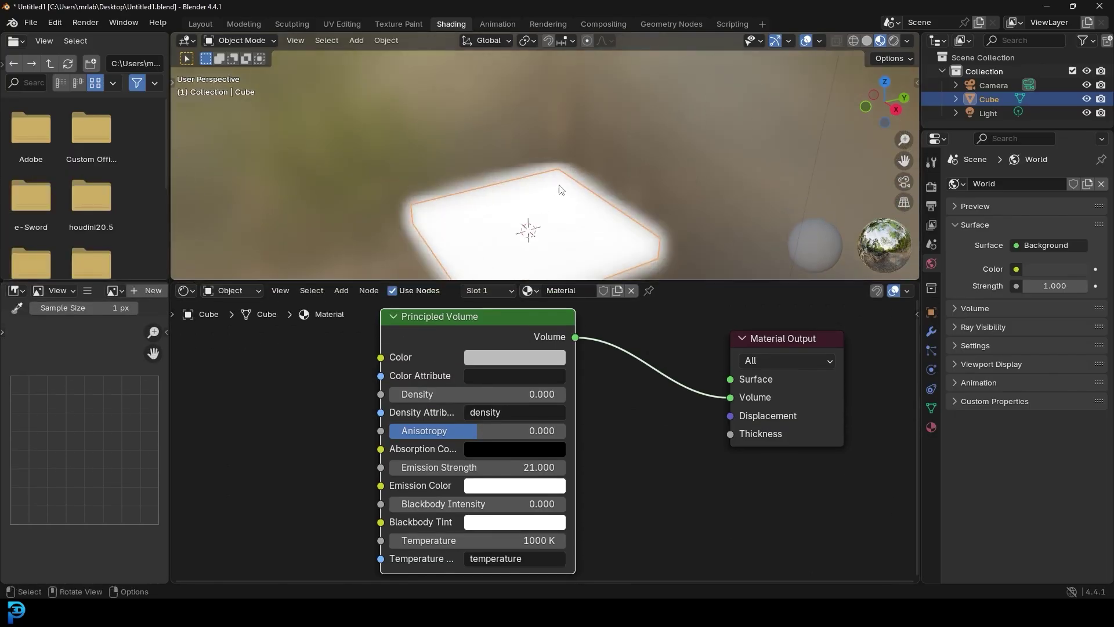
pyautogui.keyDown('shift'); pyautogui.moveTo(576, 232); pyautogui.dragTo(582, 154, button='middle'); pyautogui.keyUp('shift')
pyautogui.scroll(4, 585, 155)
pyautogui.scroll(-3, 582, 154)
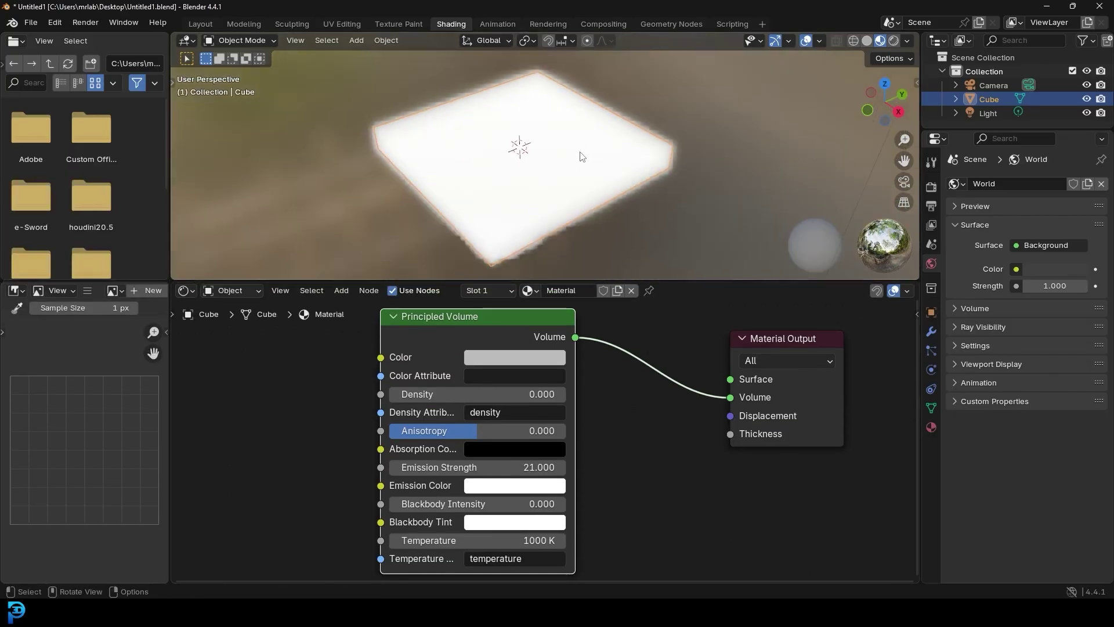
pyautogui.press('z')
pyautogui.click(580, 79)
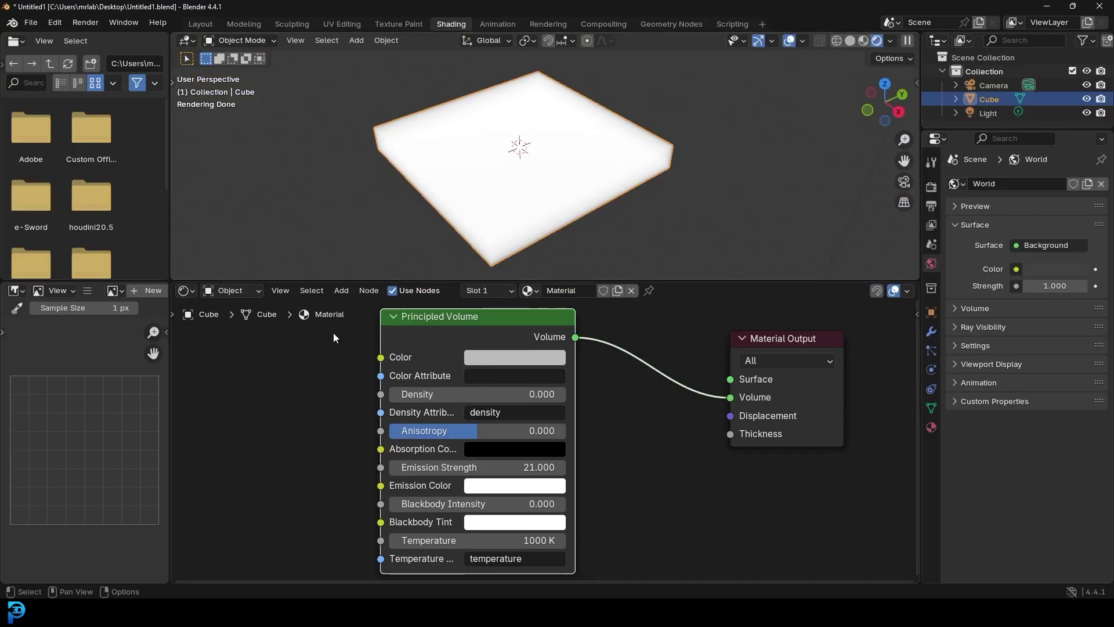
# Step: Add a Gradient Texture node ahead of the Principled Volume and set its gradient type to Spherical
pyautogui.moveTo(231, 435); pyautogui.dragTo(453, 430, button='middle')
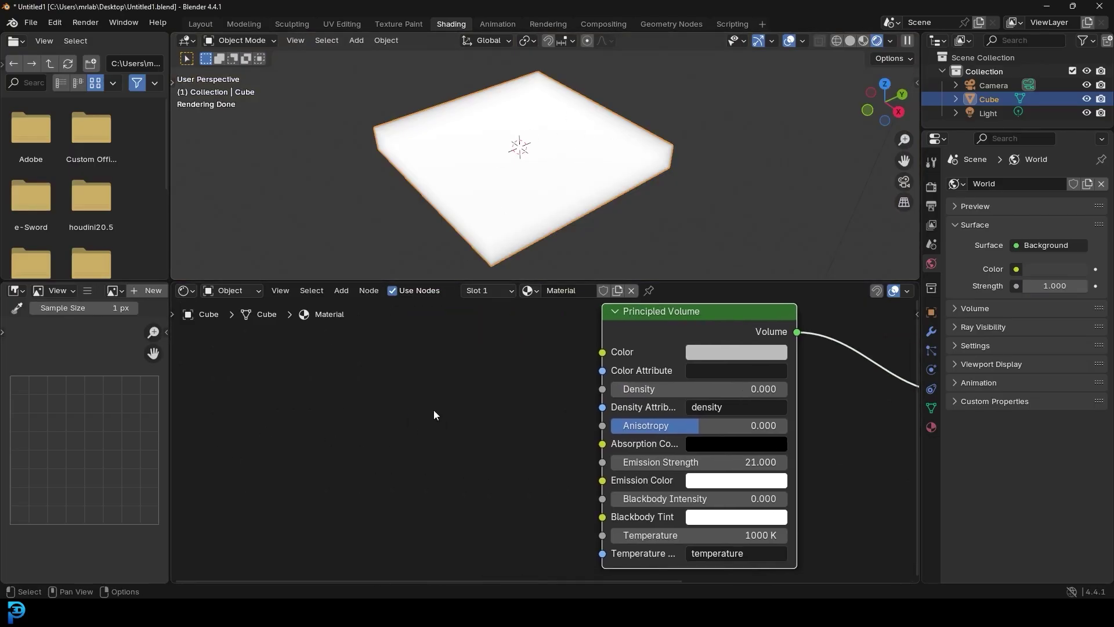
pyautogui.hotkey('shift', 'a')
pyautogui.click(434, 410)
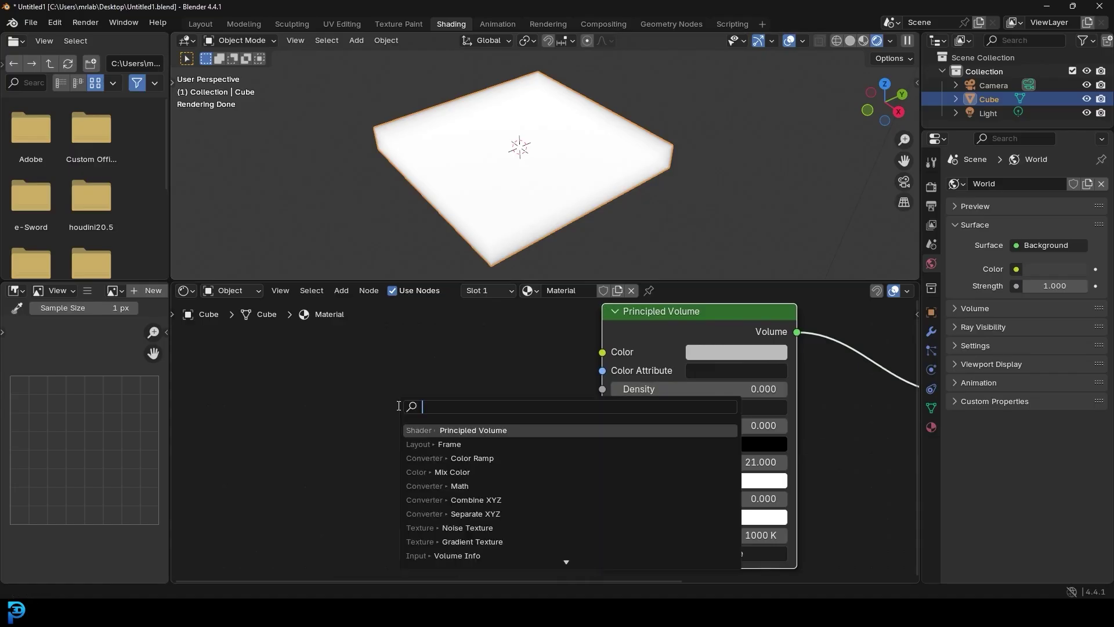
pyautogui.write('grad')
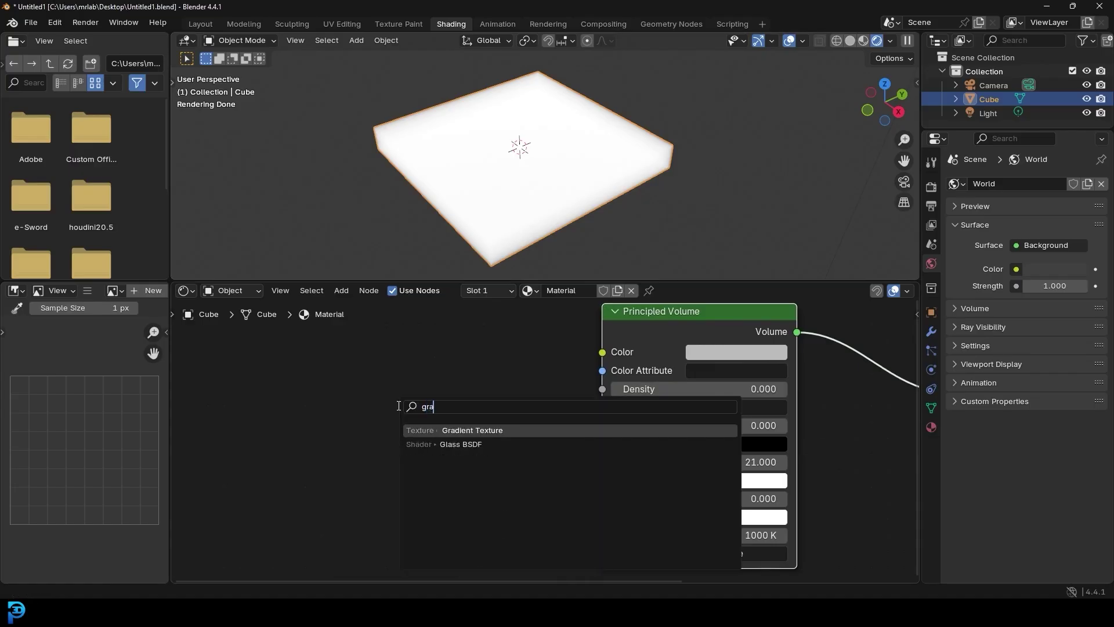
pyautogui.click(478, 427)
pyautogui.click(269, 389)
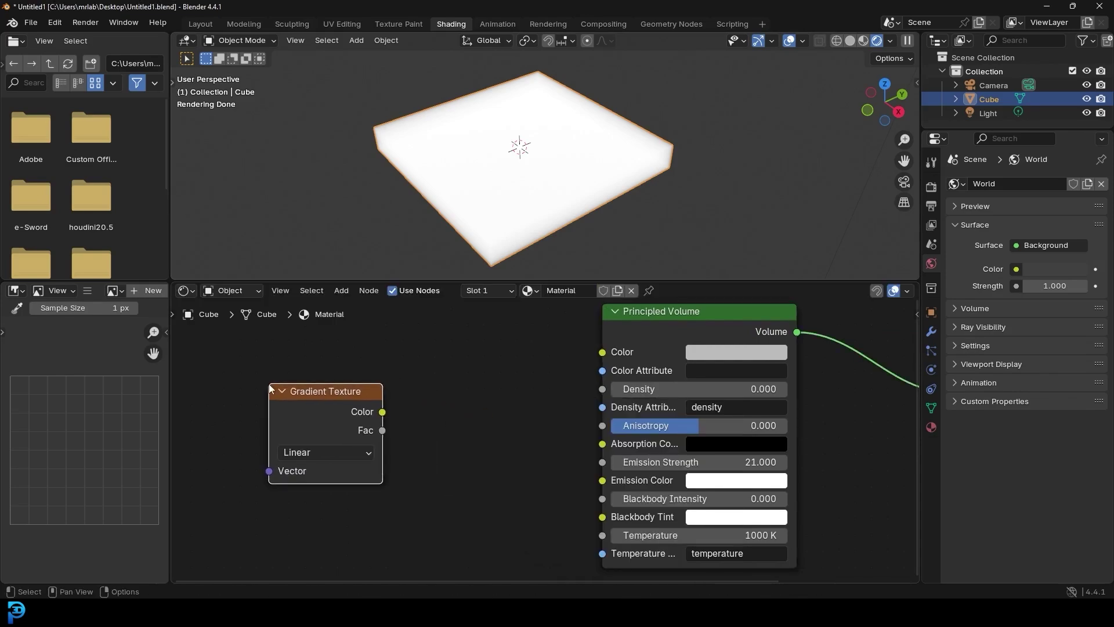
pyautogui.click(296, 449)
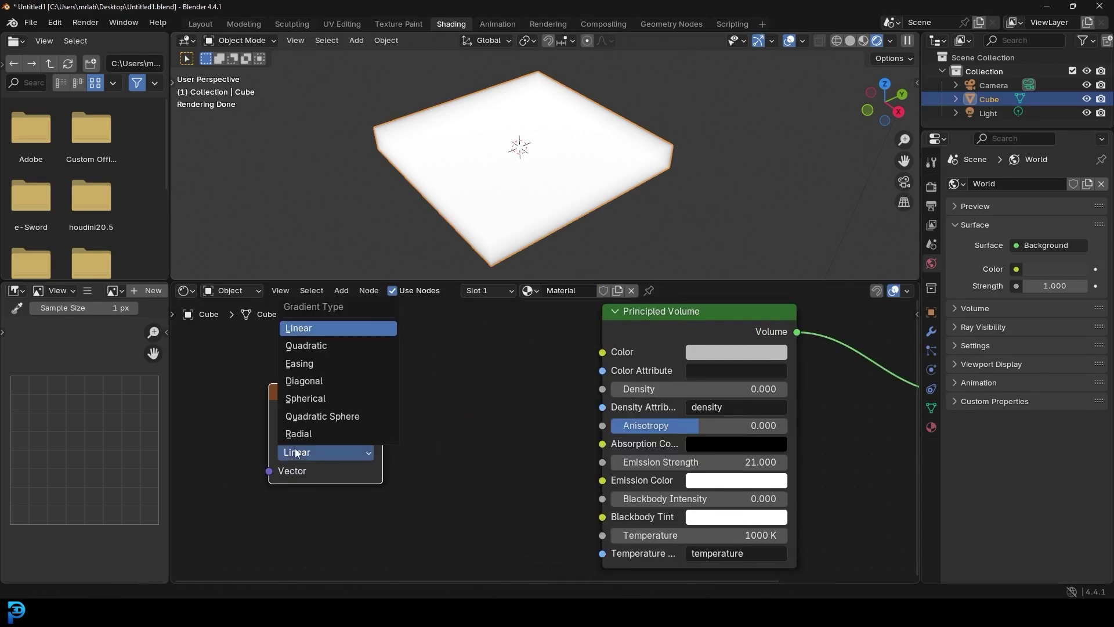
pyautogui.click(298, 400)
# Step: Enlarge the node editor and connect the Gradient Texture's Color output to the Principled Volume's Emission Color
pyautogui.scroll(1, 405, 409)
pyautogui.moveTo(355, 283); pyautogui.dragTo(348, 206)
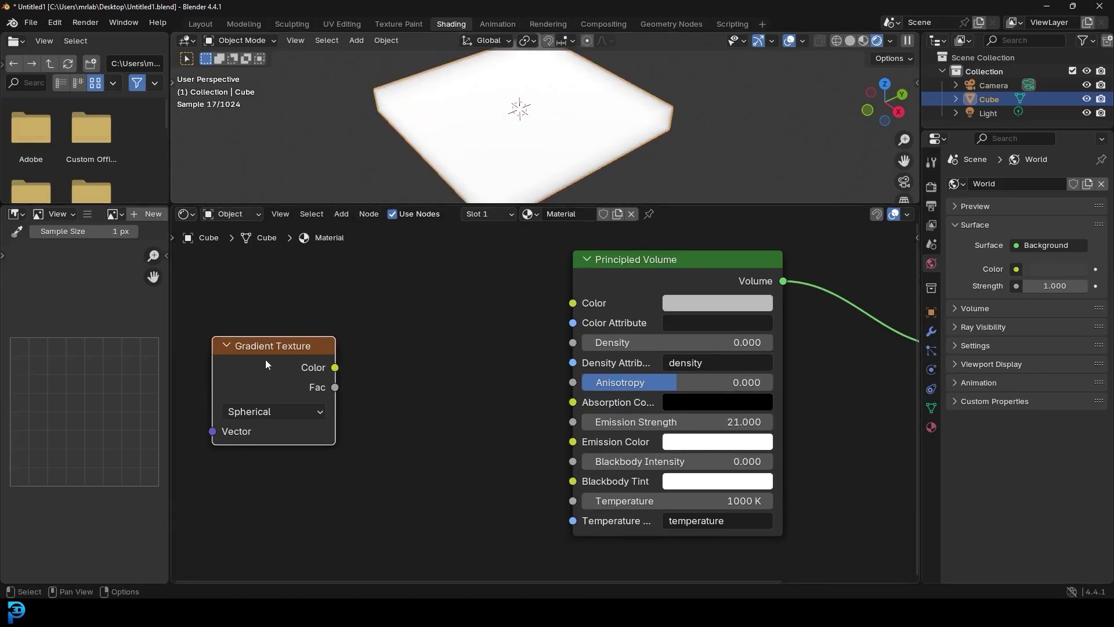
pyautogui.scroll(1, 265, 357)
pyautogui.moveTo(231, 349); pyautogui.dragTo(278, 334)
pyautogui.moveTo(345, 347); pyautogui.dragTo(578, 448)
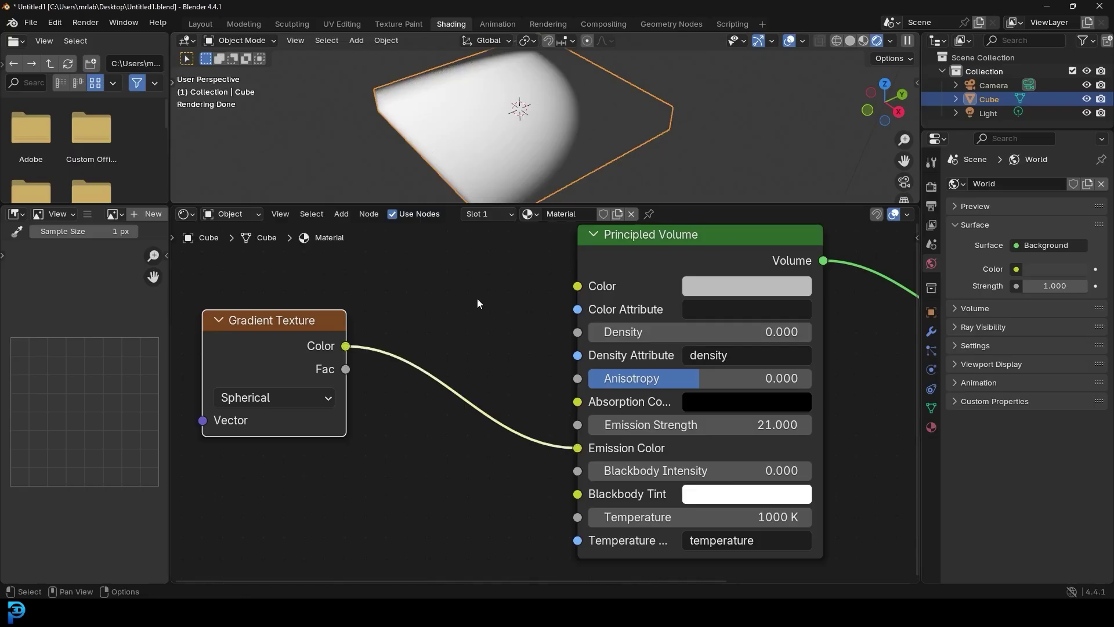
pyautogui.moveTo(567, 86); pyautogui.dragTo(571, 135, button='middle')
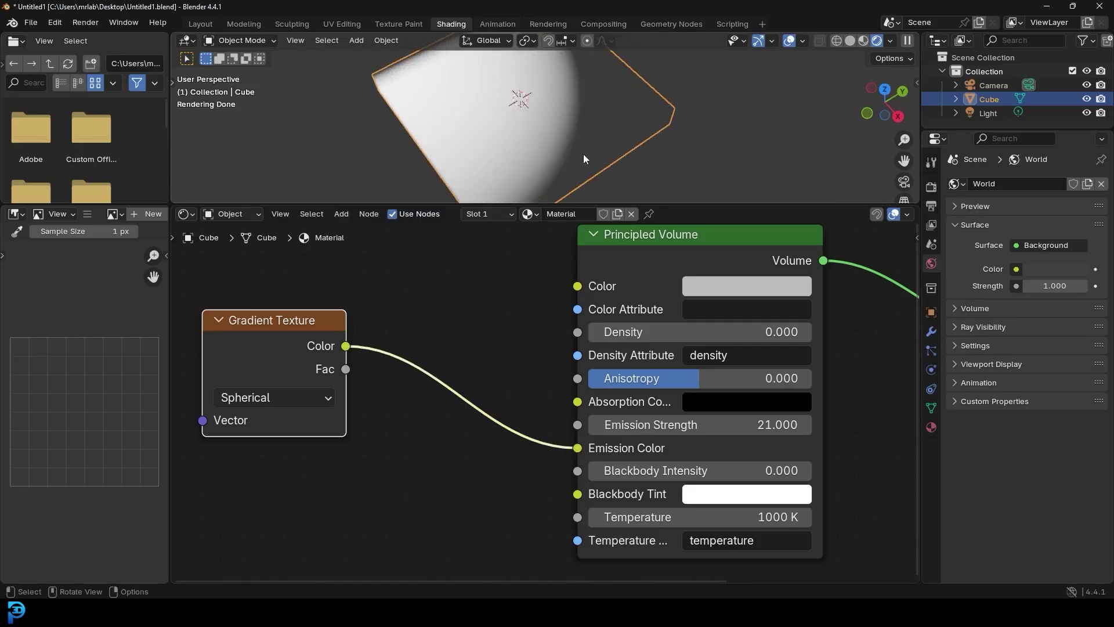
# Step: Add a Texture Coordinate node with its Object output feeding the Gradient Texture's Vector input
pyautogui.moveTo(206, 423); pyautogui.dragTo(499, 409, button='middle')
pyautogui.moveTo(496, 408); pyautogui.dragTo(382, 311)
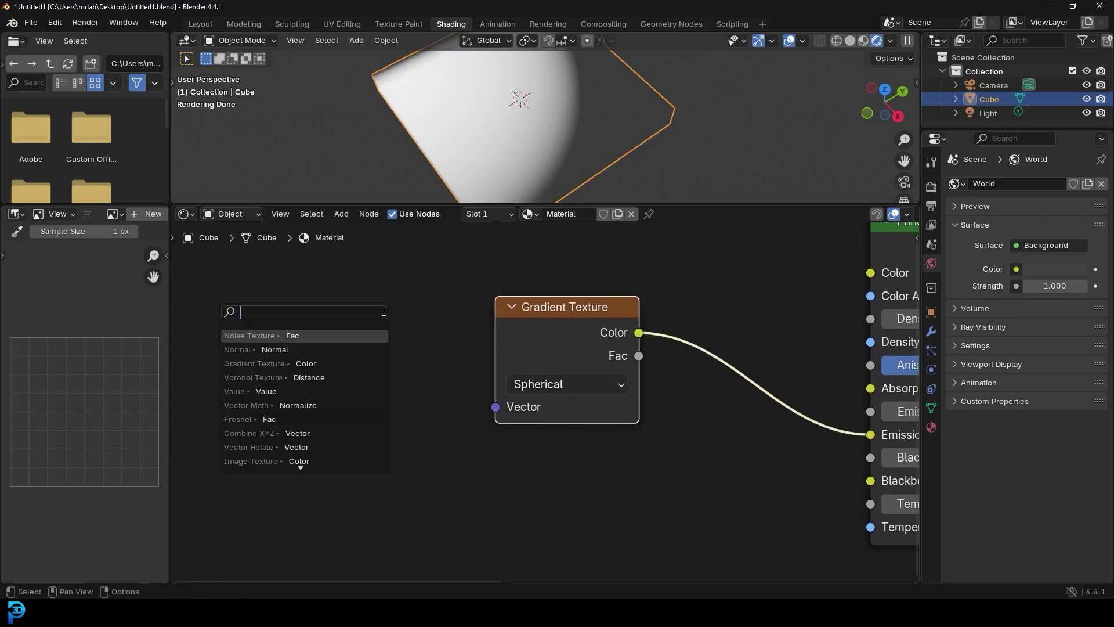
pyautogui.write('texture coo')
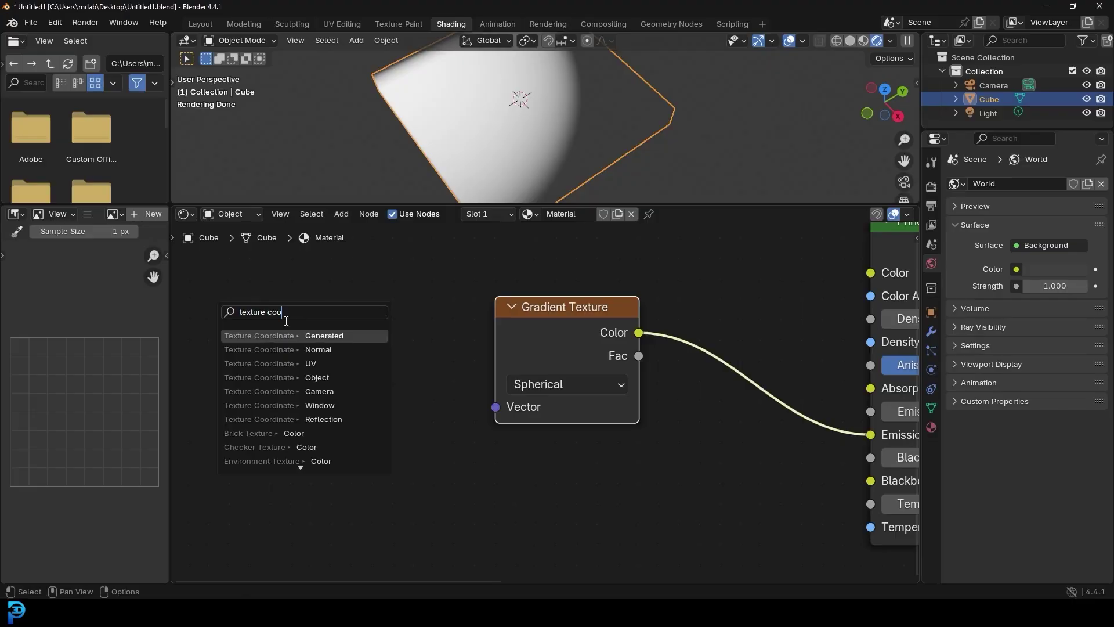
pyautogui.click(284, 378)
pyautogui.click(255, 344)
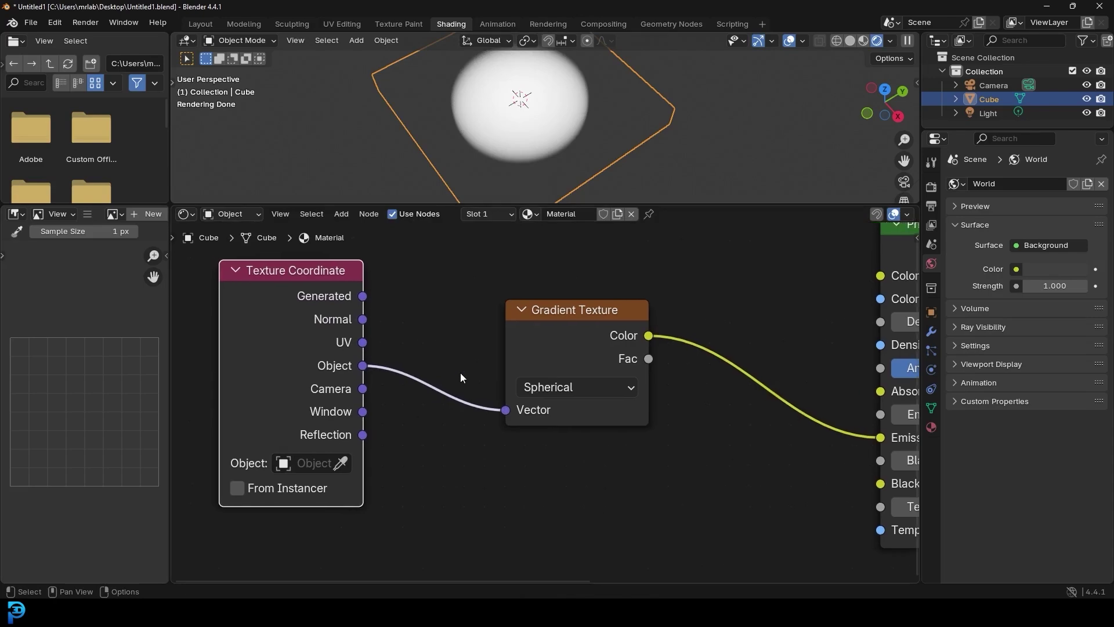
# Step: Insert a Mapping node between the Texture Coordinate and Gradient Texture nodes
pyautogui.hotkey('shift', 'a')
pyautogui.click(419, 368)
pyautogui.write('mapp')
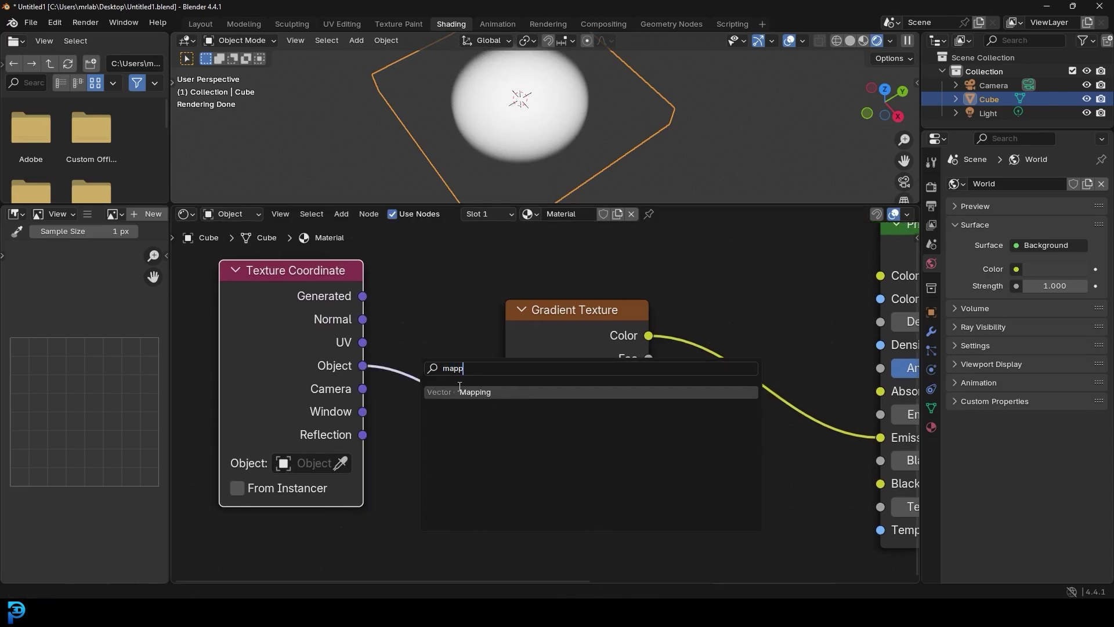
pyautogui.click(459, 388)
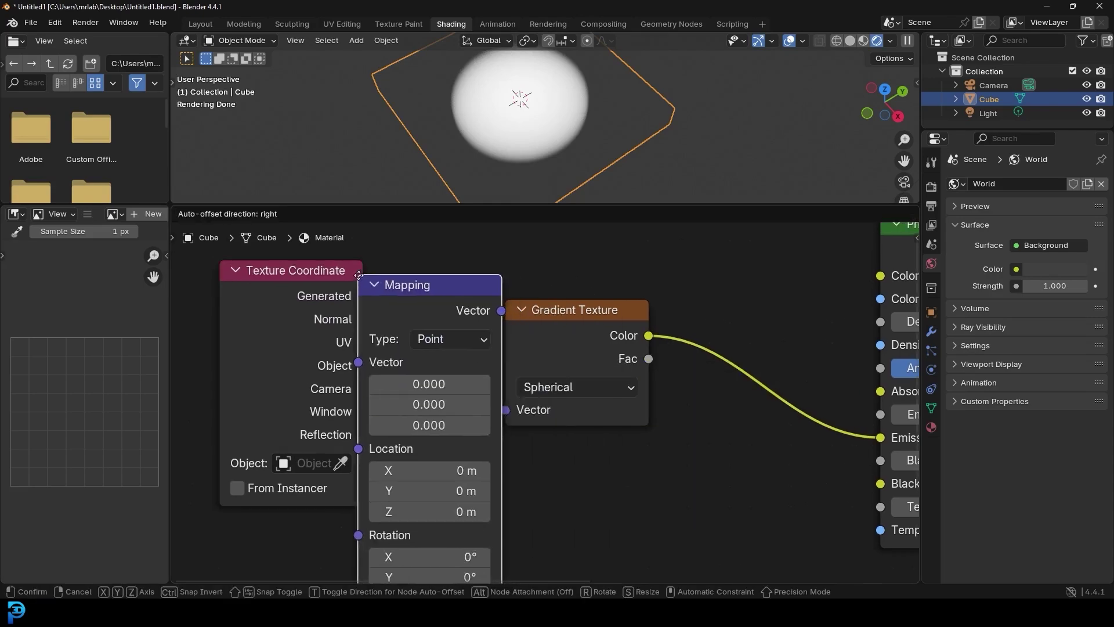
pyautogui.click(377, 274)
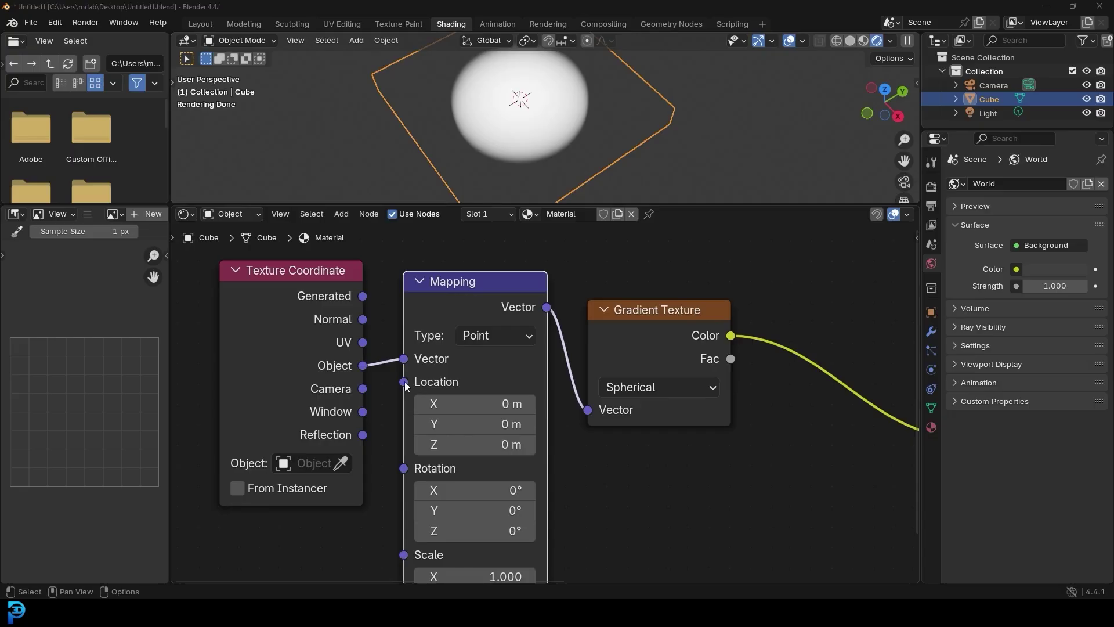
# Step: Set the Mapping node's X and Y scale to 0.8 and check the glowing shape in the viewport
pyautogui.scroll(-3, 548, 425)
pyautogui.scroll(2, 523, 110)
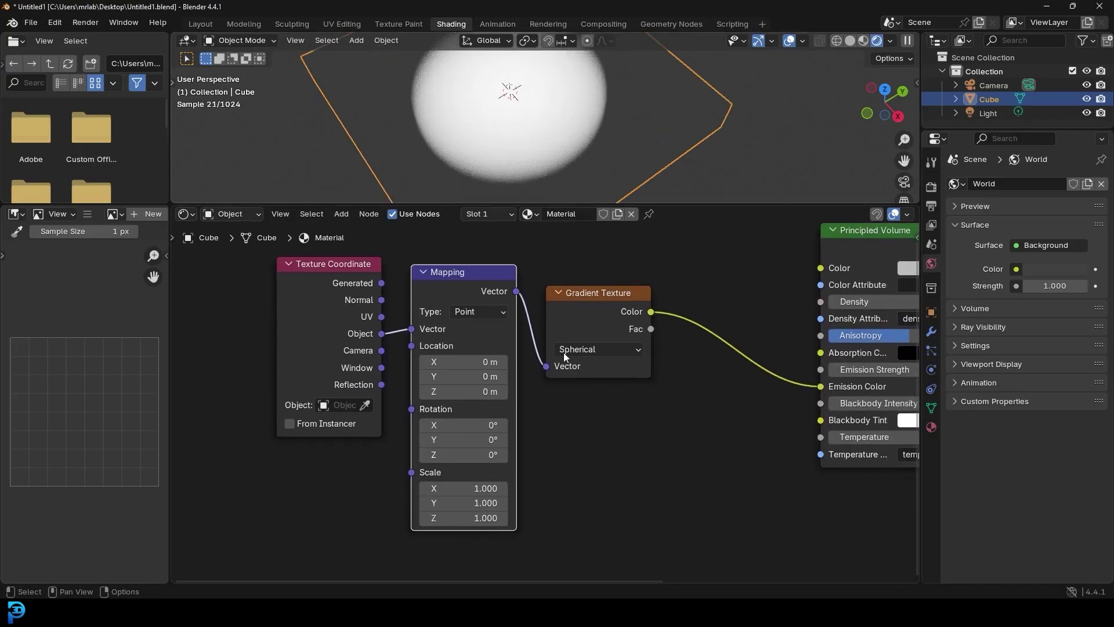
pyautogui.scroll(3, 551, 381)
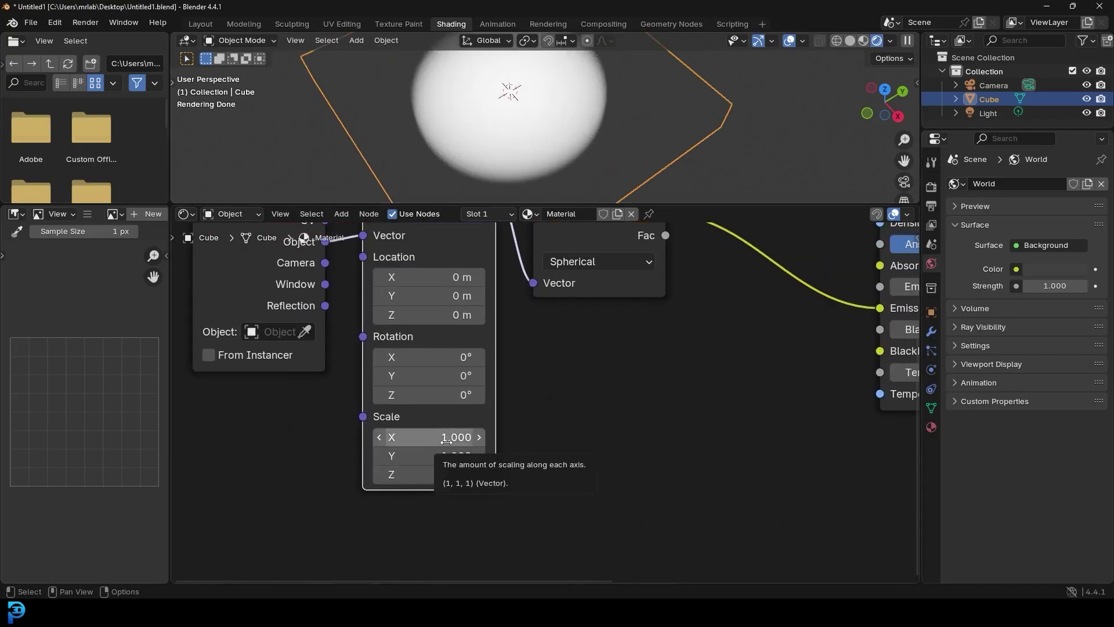
pyautogui.click(448, 438)
pyautogui.write('0.8')
pyautogui.press('Return')
pyautogui.click(445, 455)
pyautogui.write('0.8')
pyautogui.press('Return')
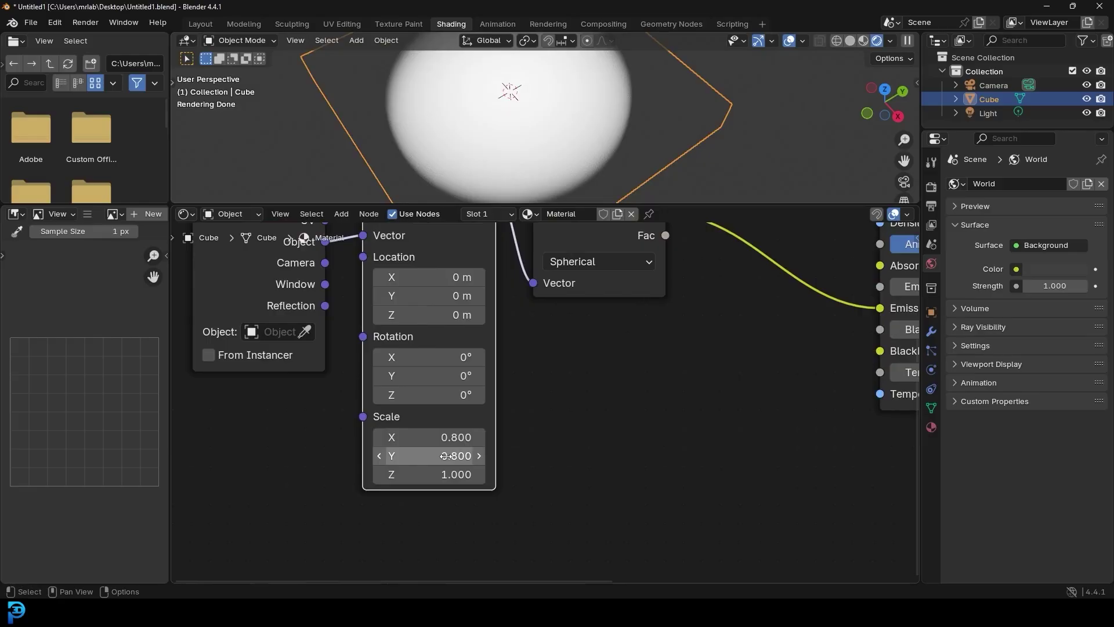
pyautogui.scroll(-2, 524, 126)
pyautogui.moveTo(524, 133); pyautogui.dragTo(542, 109, button='middle')
pyautogui.scroll(1, 542, 109)
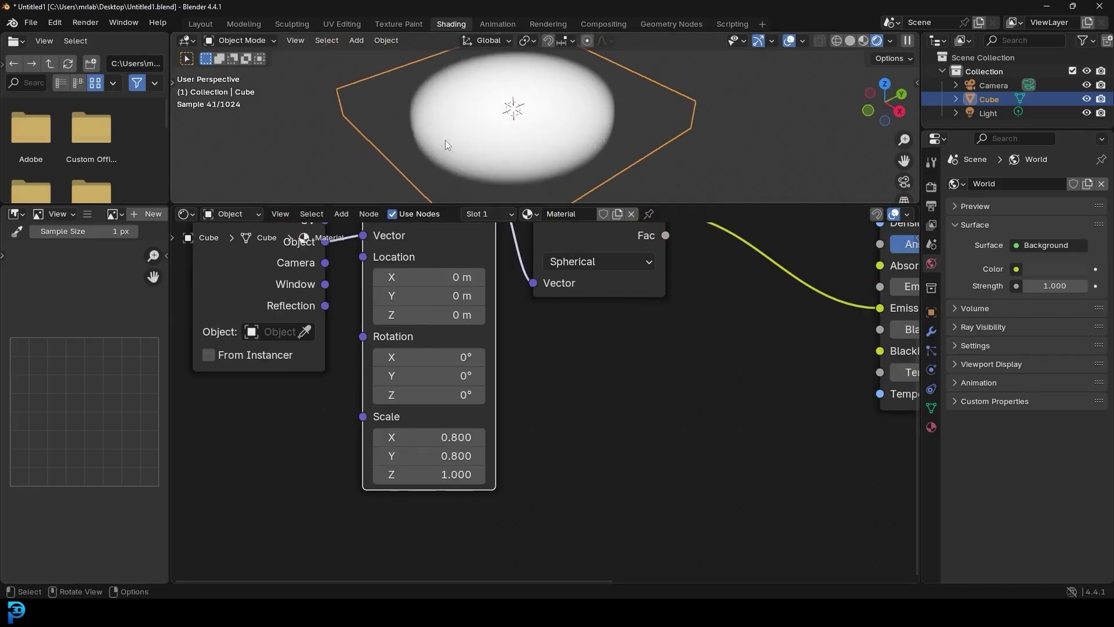
# Step: Set the Mapping node's X and Y scale together to 0.7
pyautogui.moveTo(458, 439); pyautogui.dragTo(458, 456)
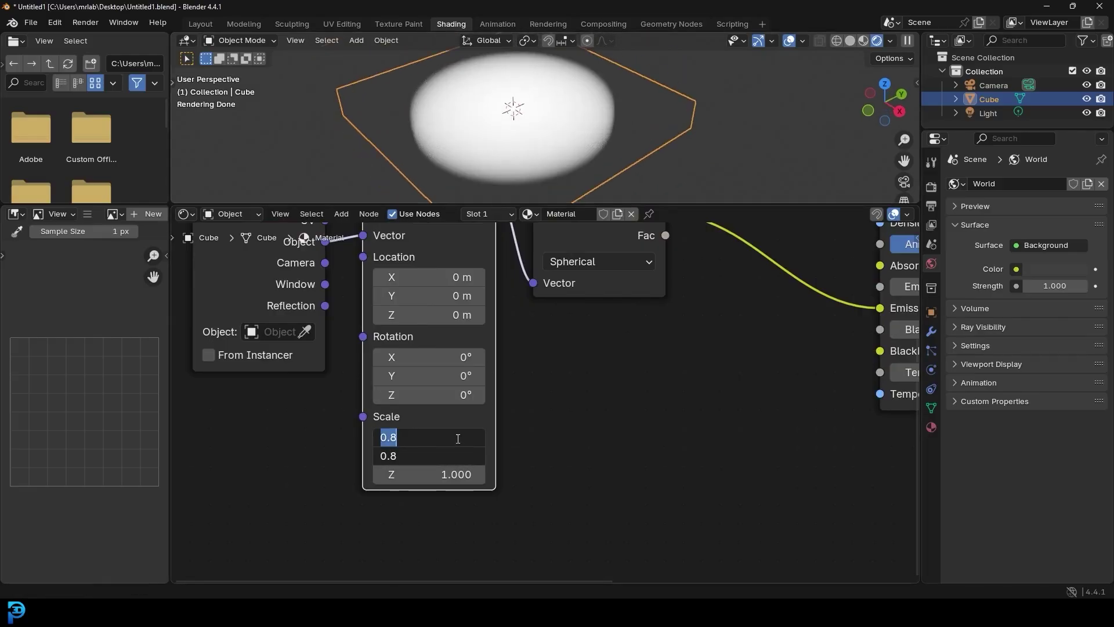
pyautogui.press('BackSpace')
pyautogui.write('0.7')
pyautogui.press('Return')
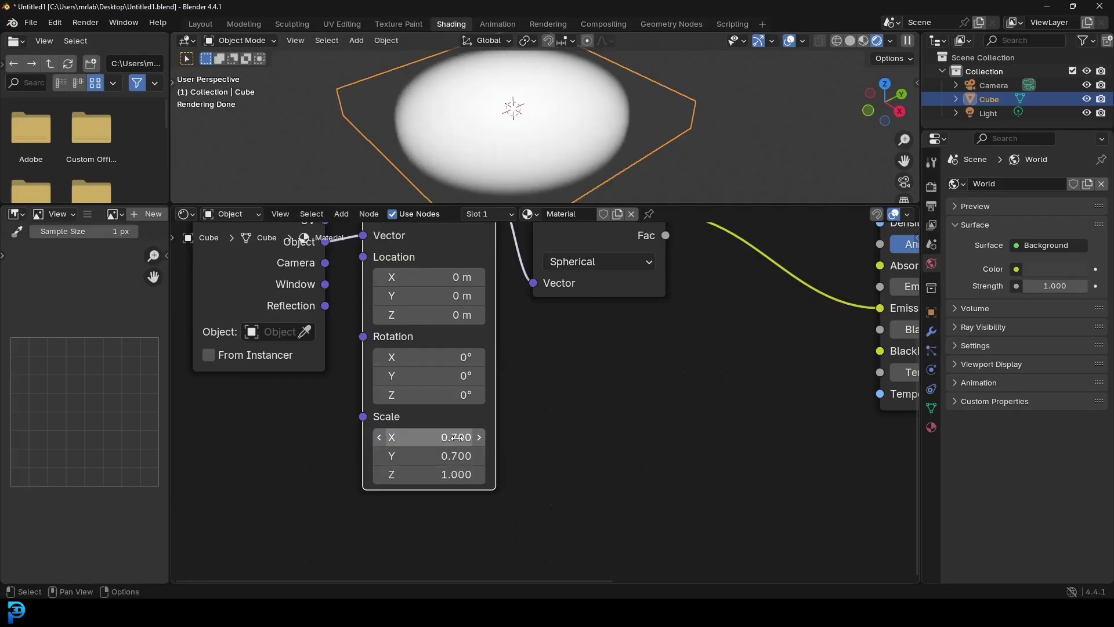
# Step: Set the Mapping node's X and Y scale together to 0.75 and inspect the glow in the viewport
pyautogui.moveTo(456, 437); pyautogui.dragTo(458, 439)
pyautogui.press('BackSpace')
pyautogui.write('.75')
pyautogui.press('Return')
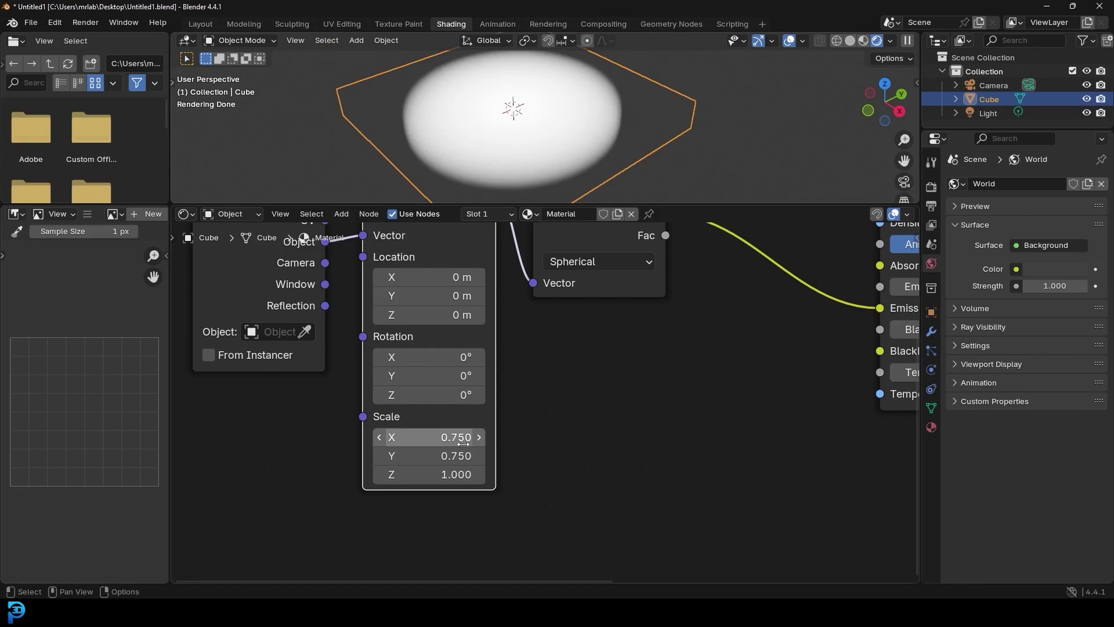
pyautogui.scroll(-1, 554, 64)
pyautogui.moveTo(554, 58); pyautogui.dragTo(525, 59, button='middle')
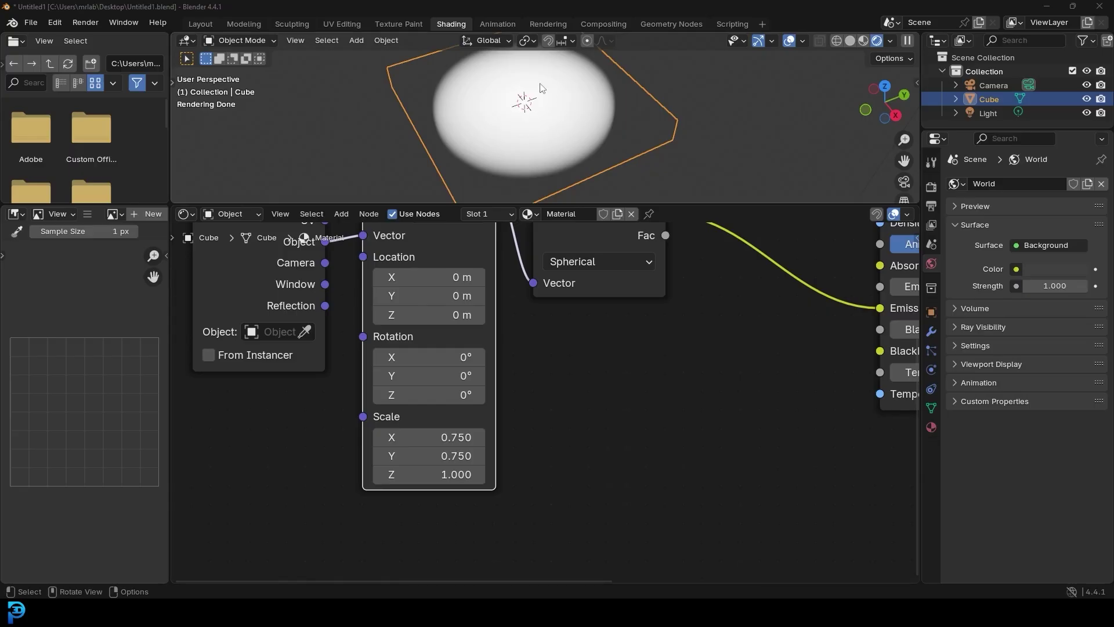
# Step: Make room ahead of the Principled Volume and insert a Noise Texture node on the Gradient Texture's Color link
pyautogui.scroll(-3, 702, 301)
pyautogui.moveTo(760, 489); pyautogui.dragTo(503, 300)
pyautogui.scroll(2, 427, 326)
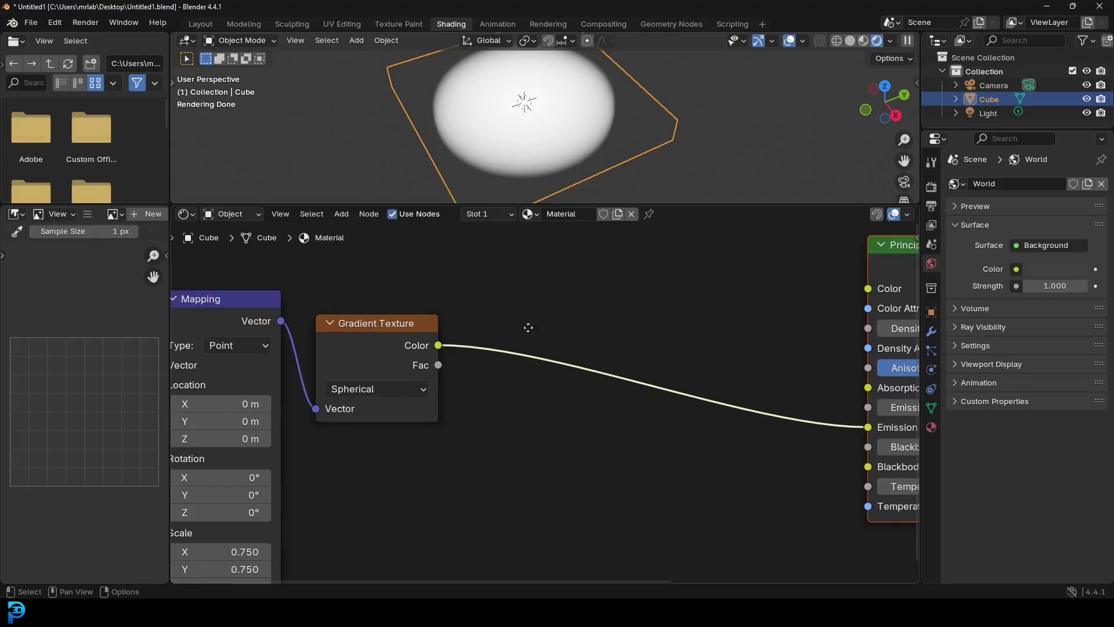
pyautogui.hotkey('shift', 'a')
pyautogui.click(500, 332)
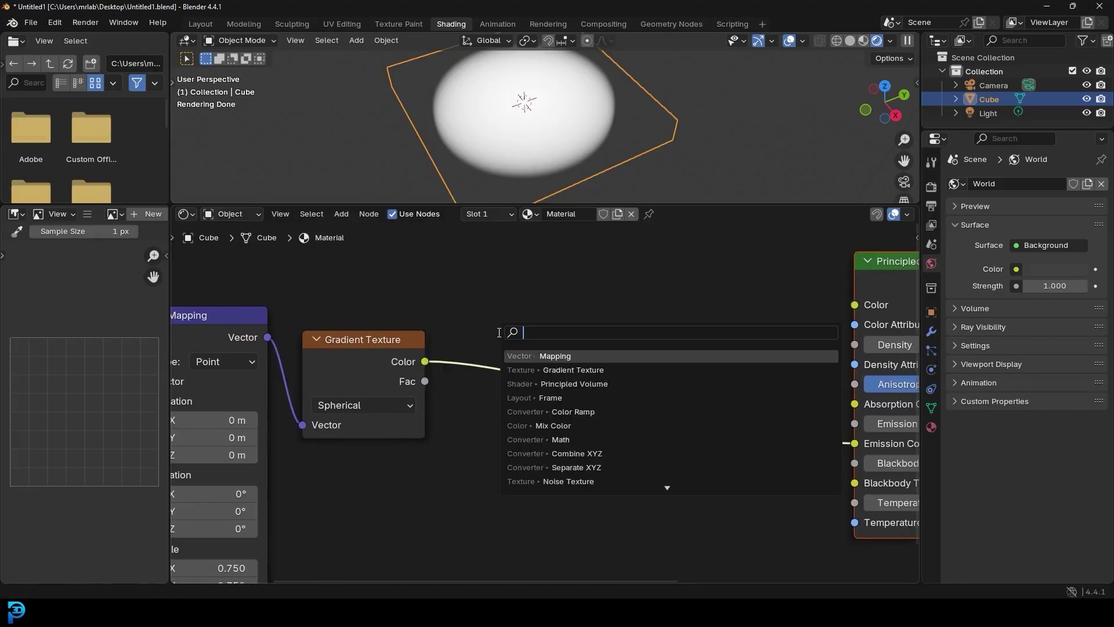
pyautogui.write('noi')
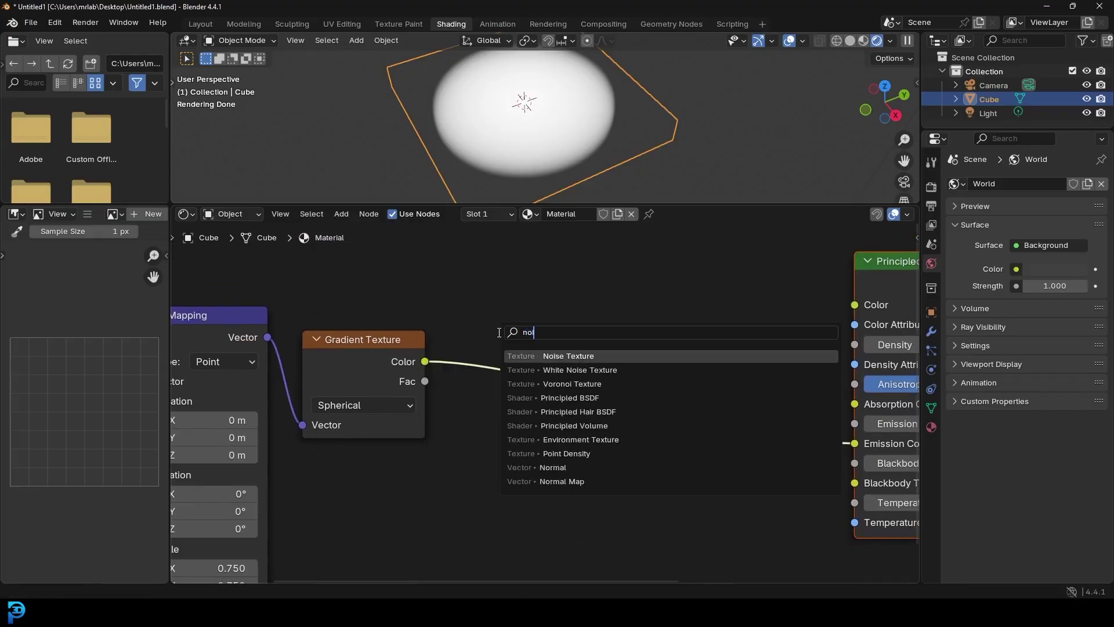
pyautogui.click(584, 355)
pyautogui.click(506, 436)
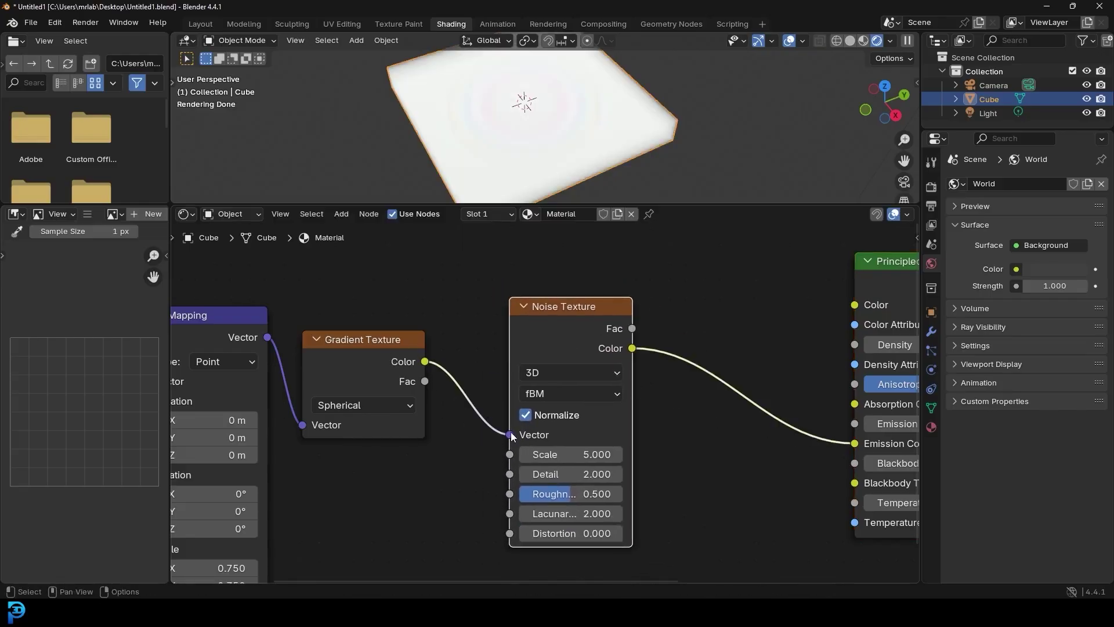
# Step: Set the Noise Texture's scale to 2.3, detail to 14 and roughness to 0.9
pyautogui.click(582, 453)
pyautogui.write('2.3')
pyautogui.press('Return')
pyautogui.click(584, 471)
pyautogui.write('14')
pyautogui.press('Return')
pyautogui.click(585, 492)
pyautogui.write('0.9')
pyautogui.press('Return')
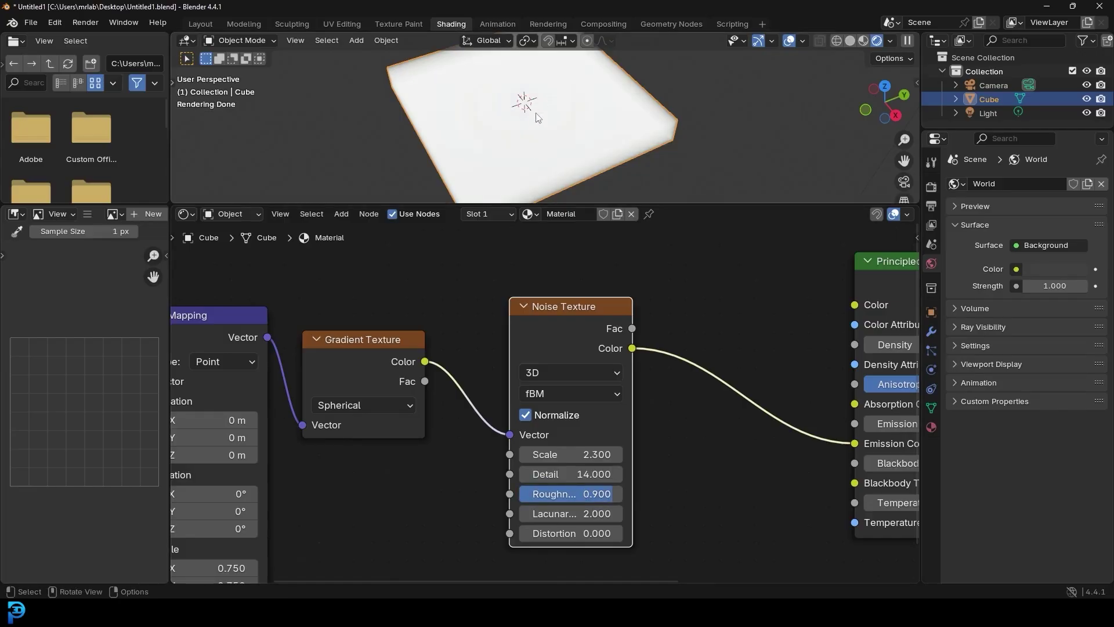
# Step: Duplicate the Mapping node in between the Gradient and Noise Textures and feed the gradient's Color into the copy's Rotation
pyautogui.scroll(-1, 610, 444)
pyautogui.moveTo(578, 412); pyautogui.dragTo(471, 436, button='middle')
pyautogui.moveTo(432, 356); pyautogui.dragTo(505, 362)
pyautogui.scroll(-1, 415, 383)
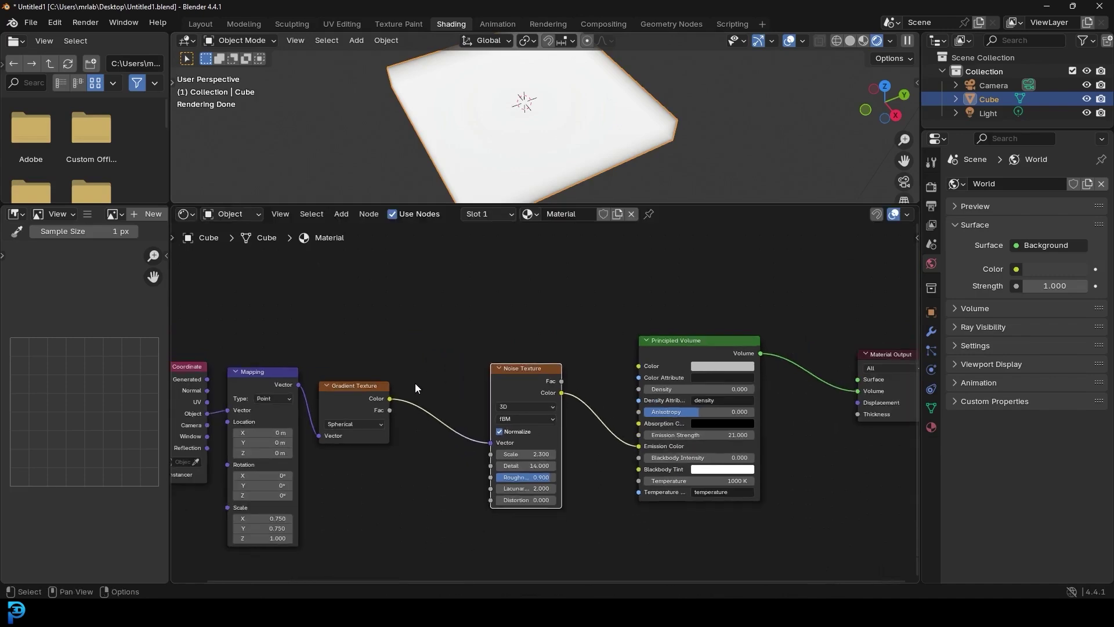
pyautogui.click(258, 372)
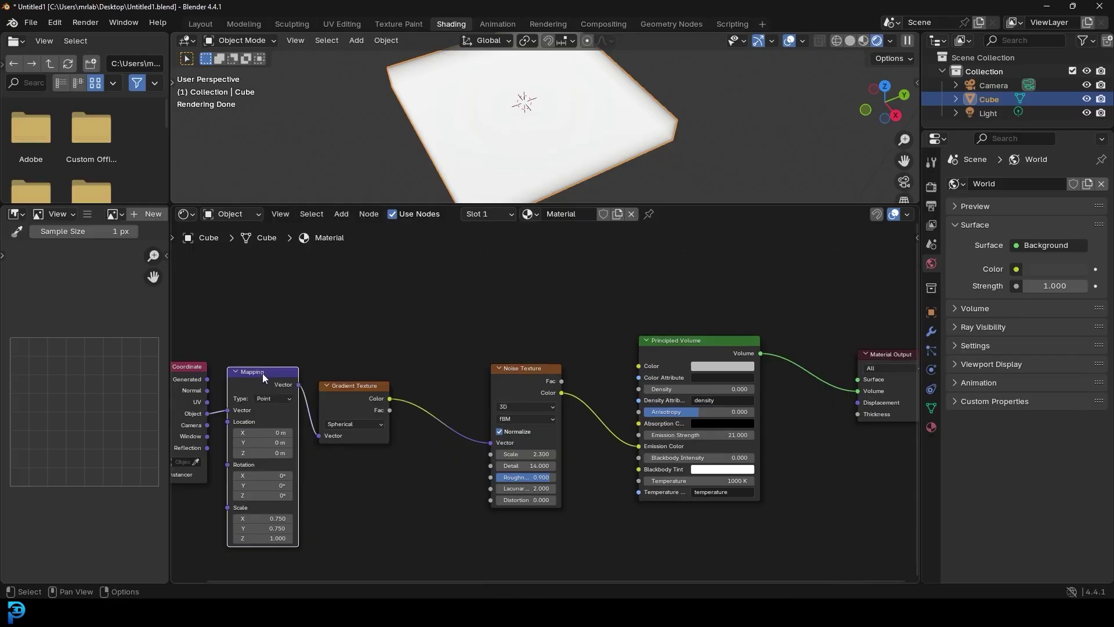
pyautogui.hotkey('shift', 'd')
pyautogui.click(438, 345)
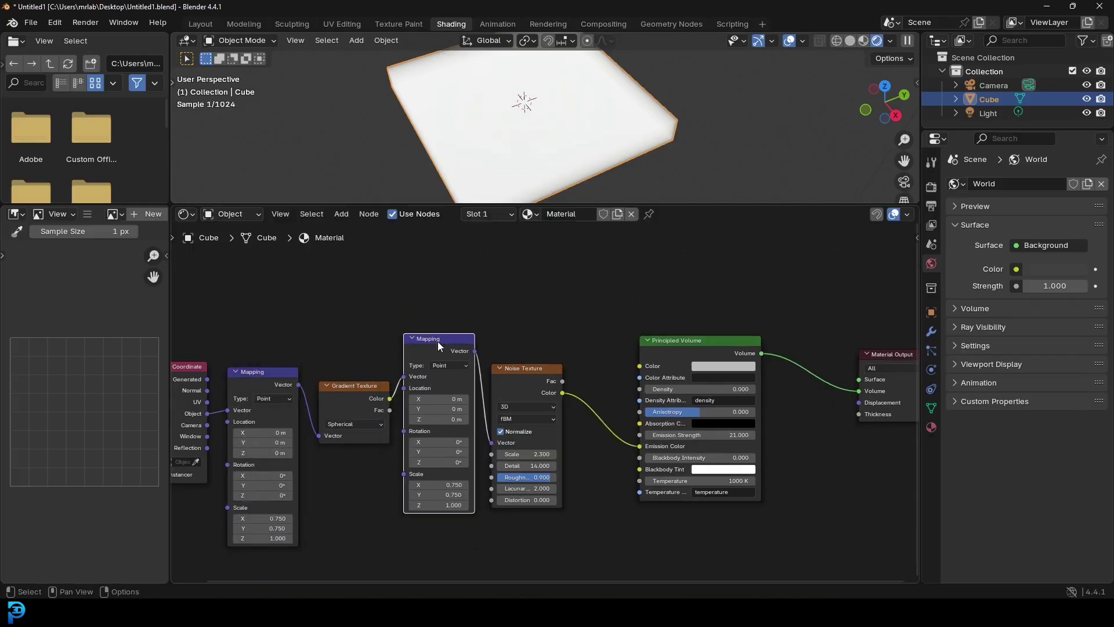
pyautogui.scroll(3, 371, 371)
pyautogui.moveTo(403, 364); pyautogui.dragTo(409, 494)
# Step: Add a second Texture Coordinate node and connect its Object output to the duplicated Mapping node's Vector input
pyautogui.moveTo(409, 342); pyautogui.dragTo(483, 392, button='middle')
pyautogui.moveTo(480, 409); pyautogui.dragTo(400, 313)
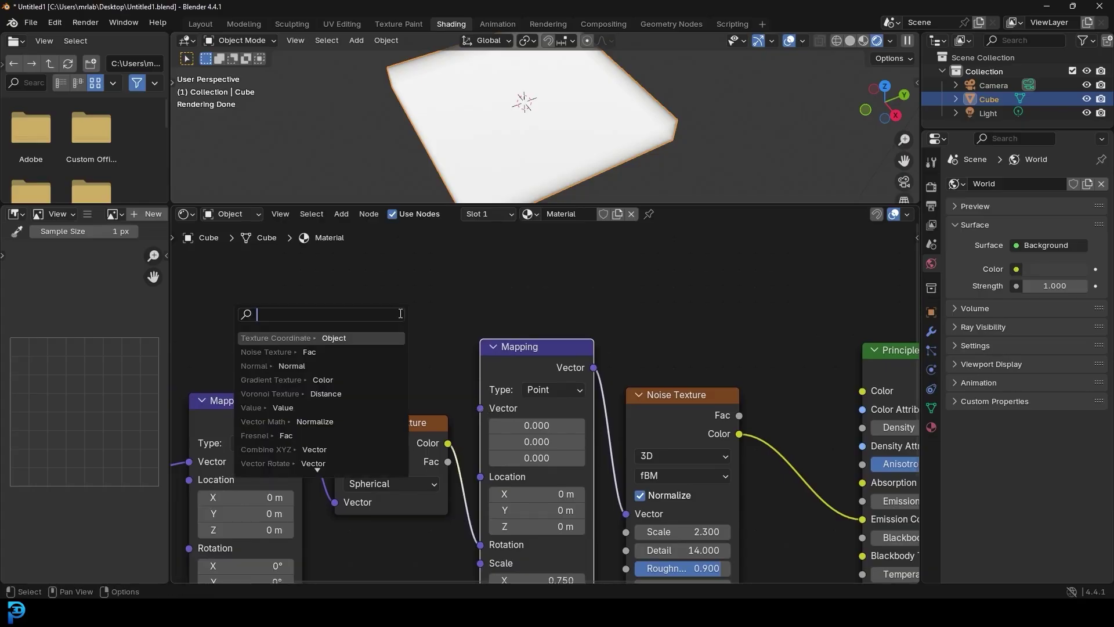
pyautogui.write('texture')
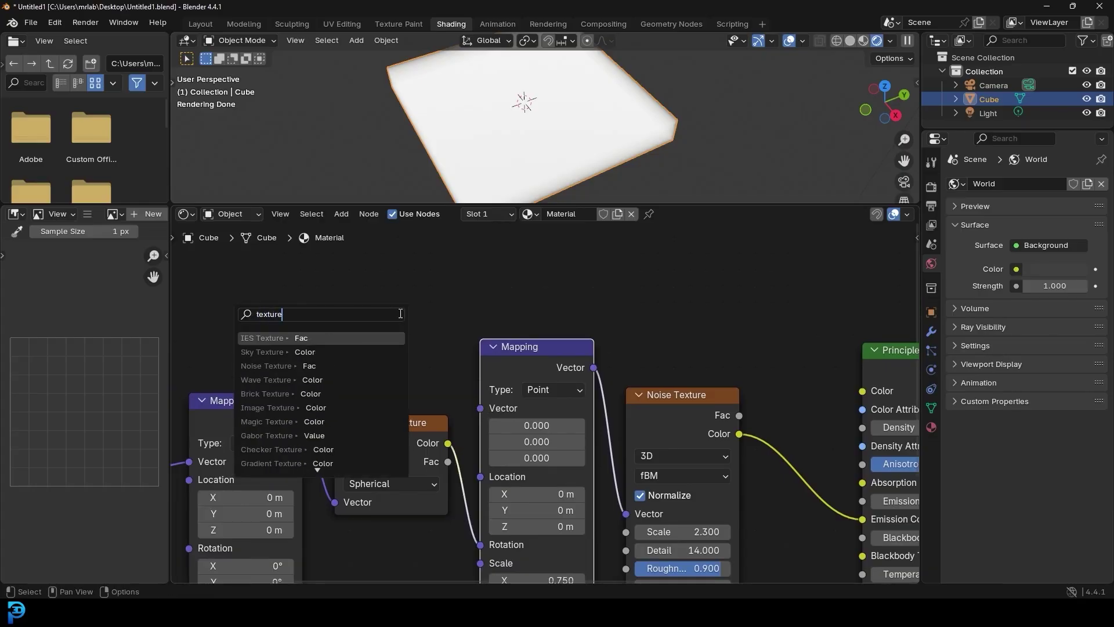
pyautogui.write(' coo')
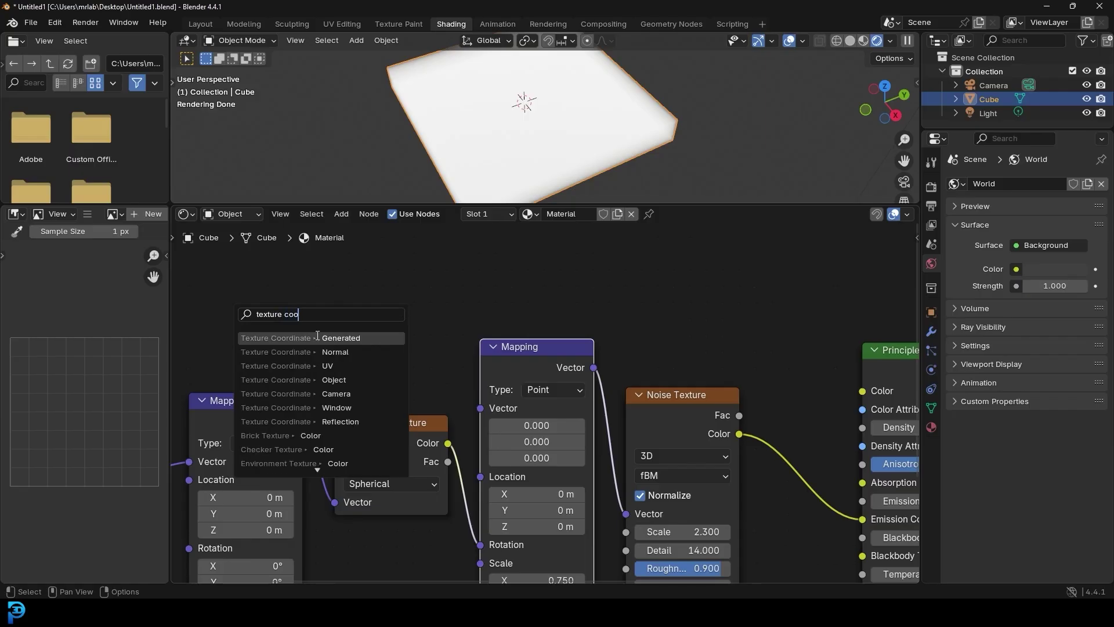
pyautogui.click(318, 335)
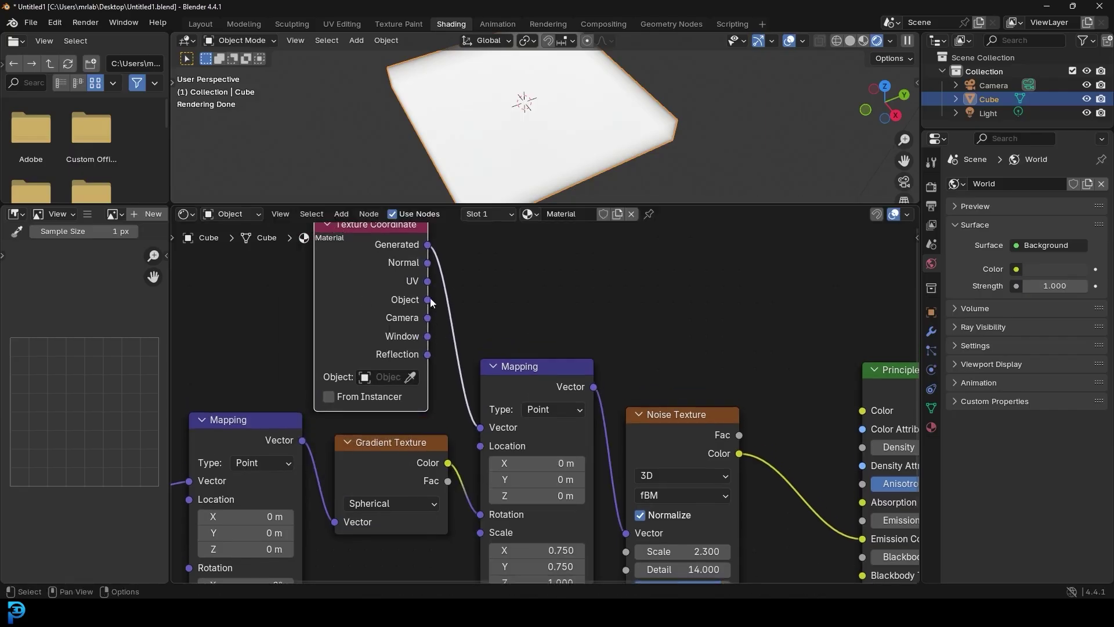
pyautogui.moveTo(428, 301); pyautogui.dragTo(480, 427)
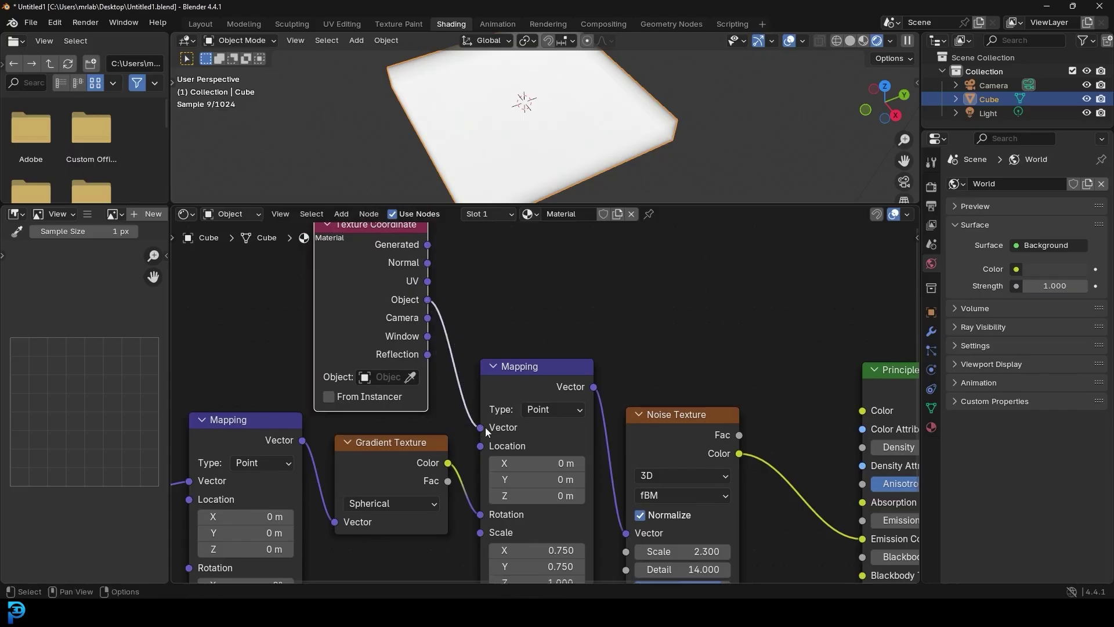
# Step: Display the viewport in Rendered shading and check the cube's volume
pyautogui.scroll(-2, 528, 344)
pyautogui.scroll(2, 583, 112)
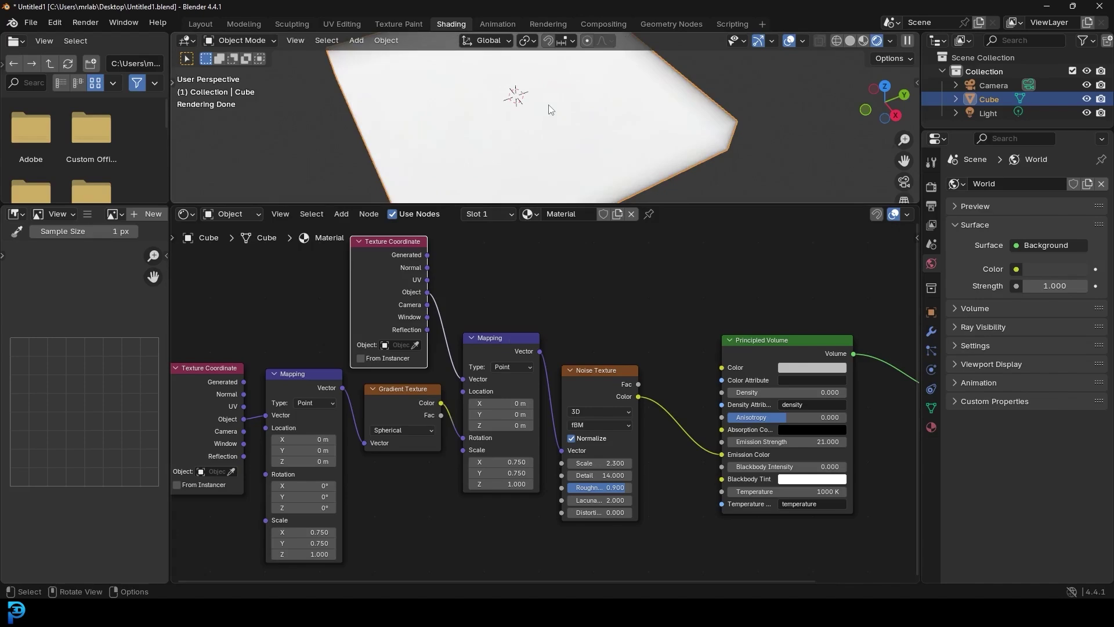
pyautogui.scroll(-2, 611, 109)
pyautogui.press('z')
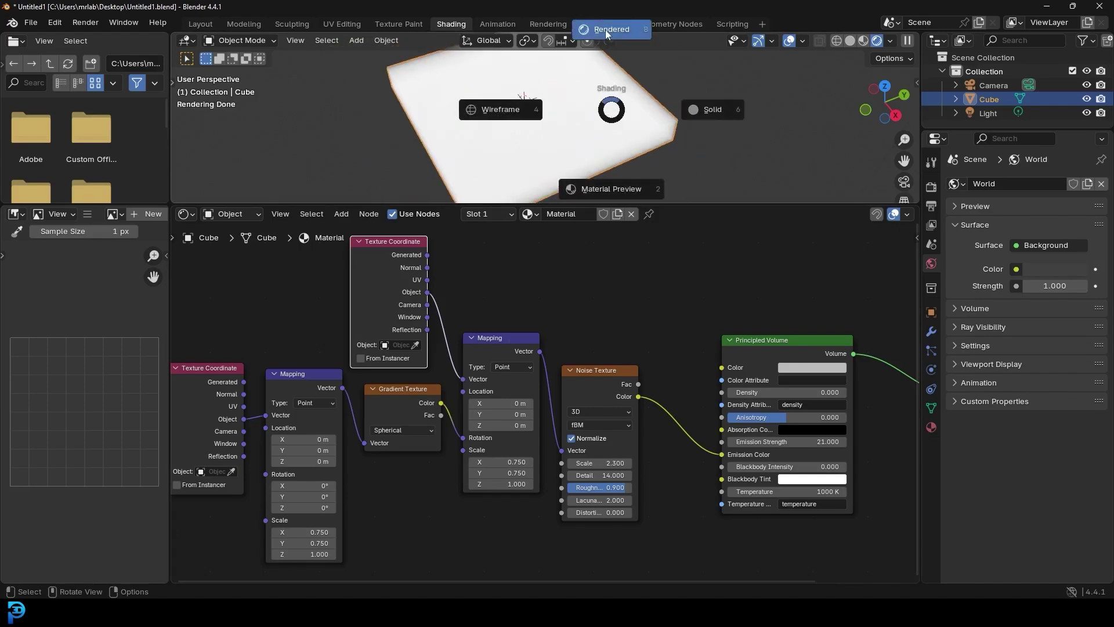
pyautogui.click(604, 30)
pyautogui.scroll(3, 533, 138)
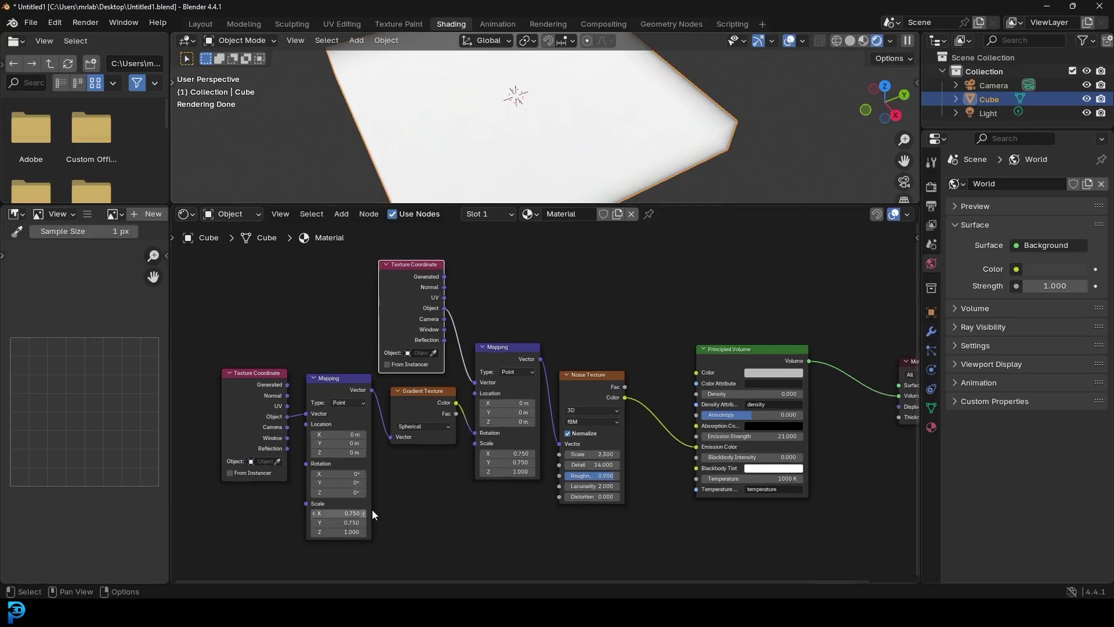
# Step: Make room between the Gradient Texture and the second Mapping node and insert a Math node on the Color link between them
pyautogui.moveTo(379, 461); pyautogui.dragTo(469, 400, button='middle')
pyautogui.moveTo(489, 344); pyautogui.dragTo(356, 371)
pyautogui.moveTo(610, 299); pyautogui.dragTo(544, 380, button='middle')
pyautogui.moveTo(527, 371); pyautogui.dragTo(537, 369)
pyautogui.moveTo(454, 462); pyautogui.dragTo(465, 441, button='middle')
pyautogui.scroll(1, 475, 436)
pyautogui.hotkey('shift', 'a')
pyautogui.click(437, 422)
pyautogui.write('math')
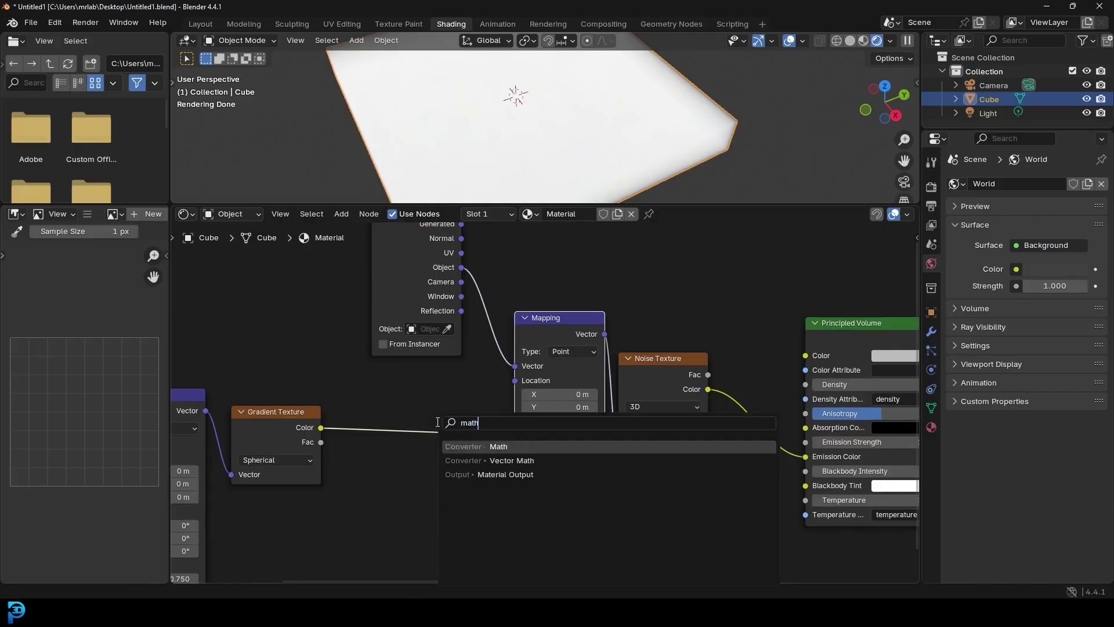
pyautogui.press('Return')
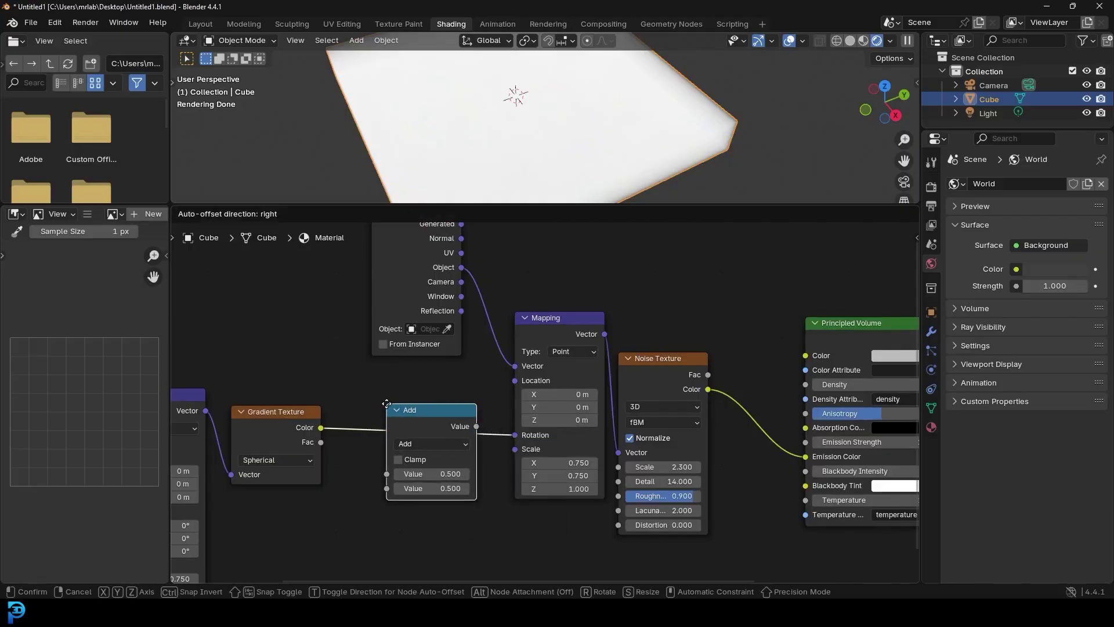
pyautogui.click(460, 422)
# Step: Set the Math node to Multiply with a value of 9 and move it closer to the Gradient Texture
pyautogui.click(425, 436)
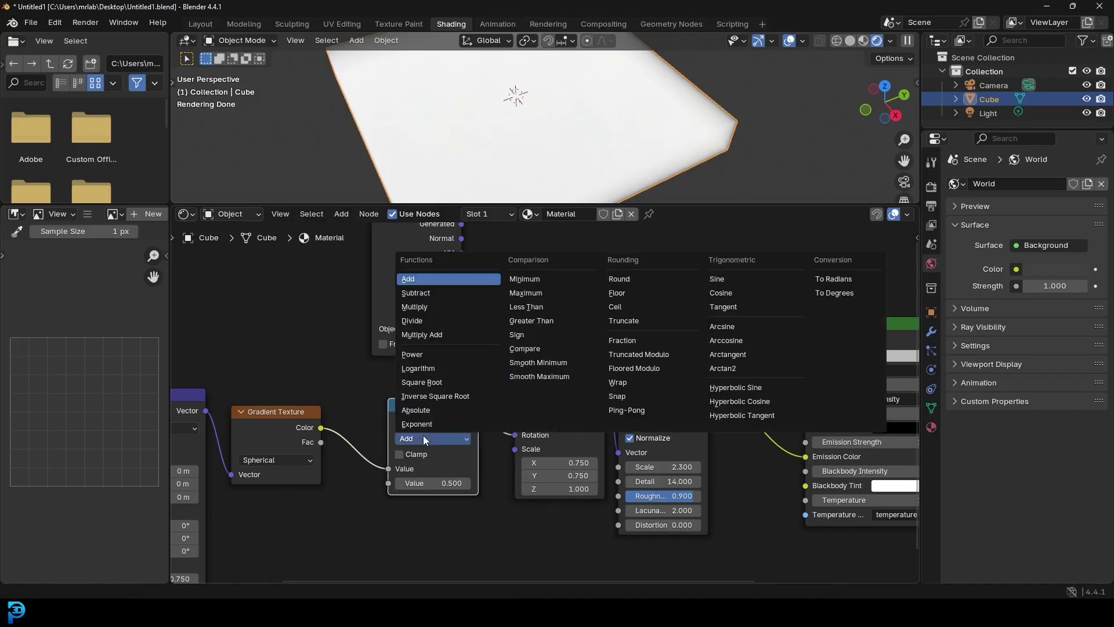
pyautogui.click(437, 305)
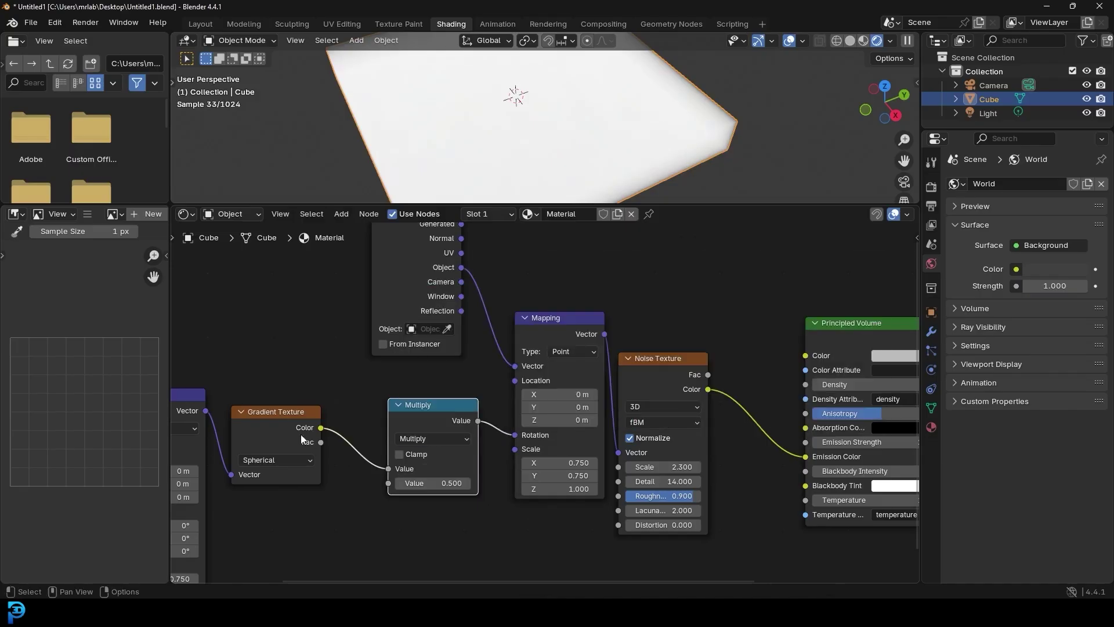
pyautogui.click(439, 481)
pyautogui.write('9')
pyautogui.press('Return')
pyautogui.moveTo(437, 414); pyautogui.dragTo(411, 409)
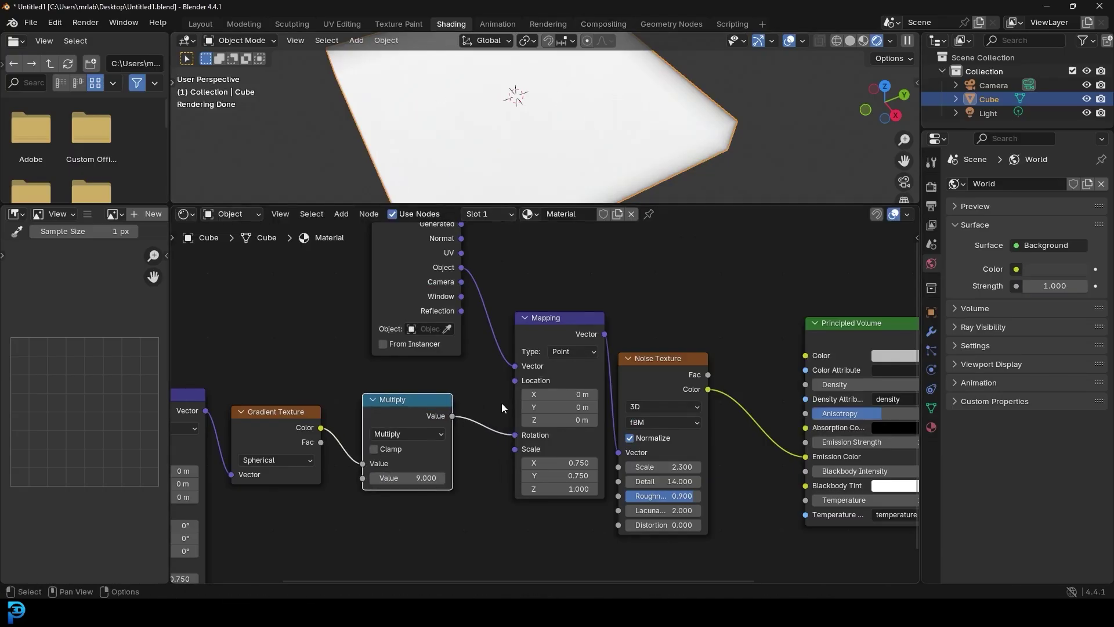
pyautogui.moveTo(482, 403); pyautogui.dragTo(479, 398, button='middle')
pyautogui.moveTo(360, 406); pyautogui.dragTo(329, 409)
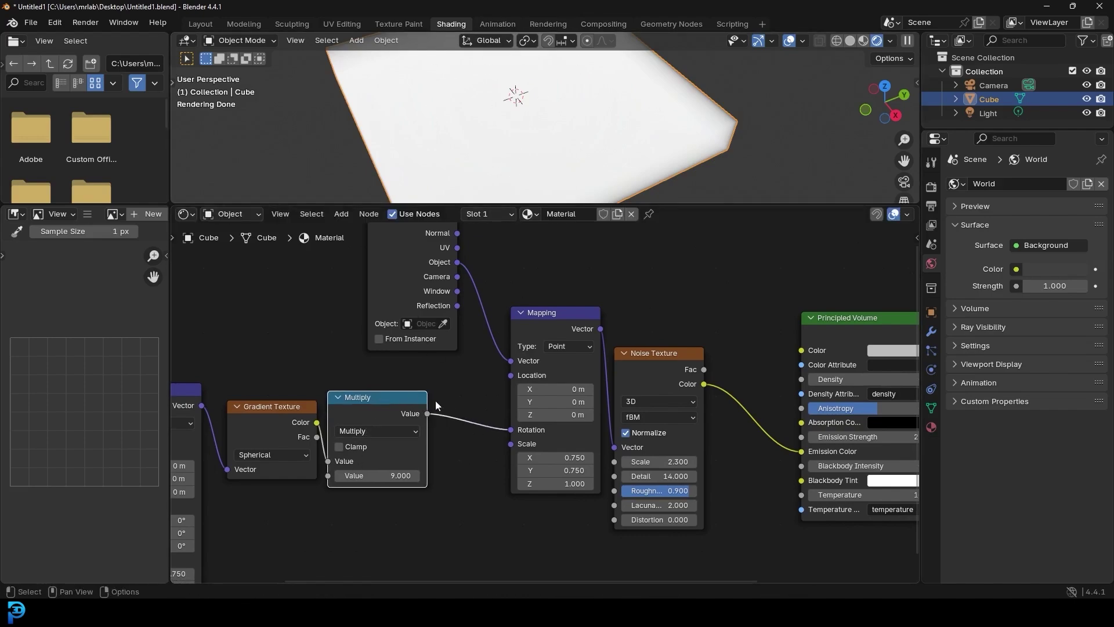
# Step: Insert a Combine XYZ node before the second Mapping's Rotation and feed the Multiply node's Value into its Z input
pyautogui.scroll(1, 459, 399)
pyautogui.hotkey('shift', 'a')
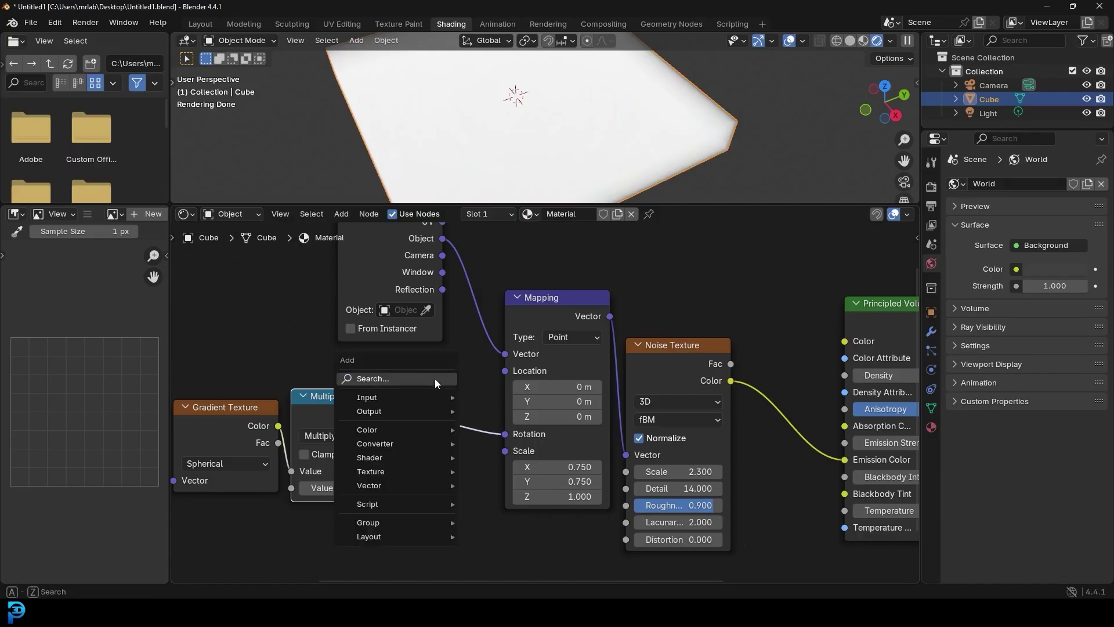
pyautogui.click(421, 377)
pyautogui.write('comb')
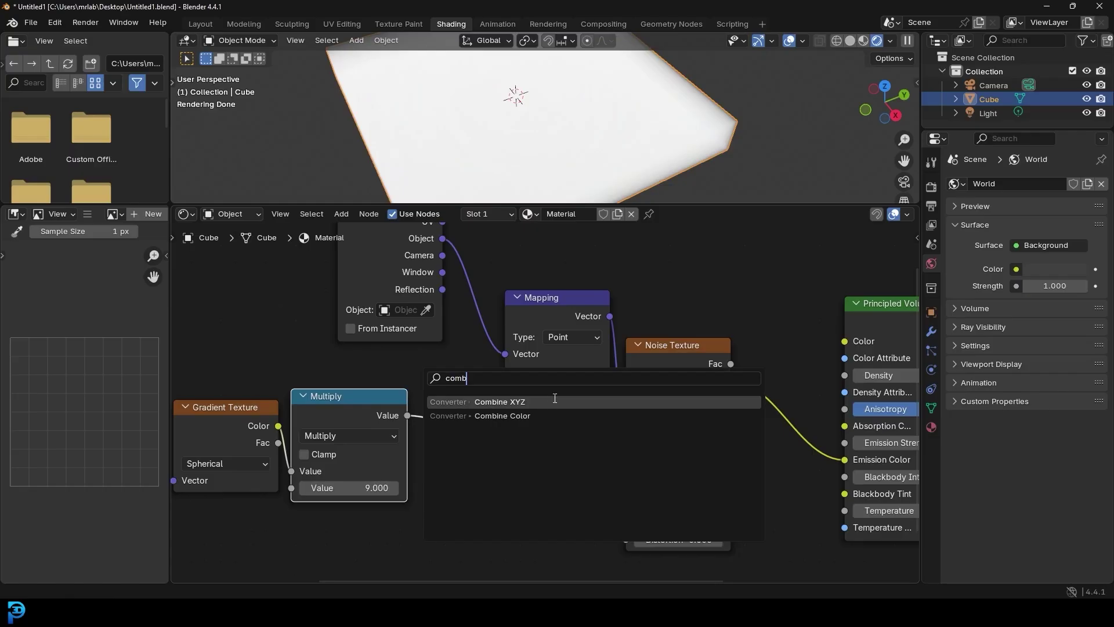
pyautogui.click(551, 398)
pyautogui.click(430, 403)
pyautogui.moveTo(437, 422); pyautogui.dragTo(451, 465)
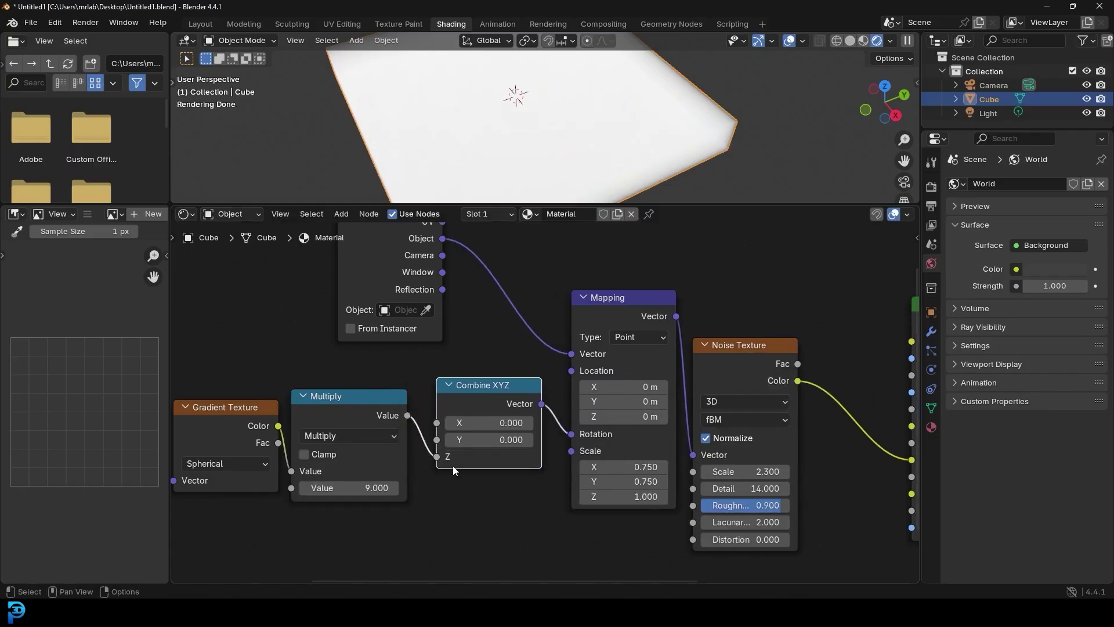
# Step: Try Emission Strengths of 12 and about 0.9 on the Principled Volume, and restore the strength to 21
pyautogui.scroll(-3, 452, 465)
pyautogui.scroll(3, 516, 106)
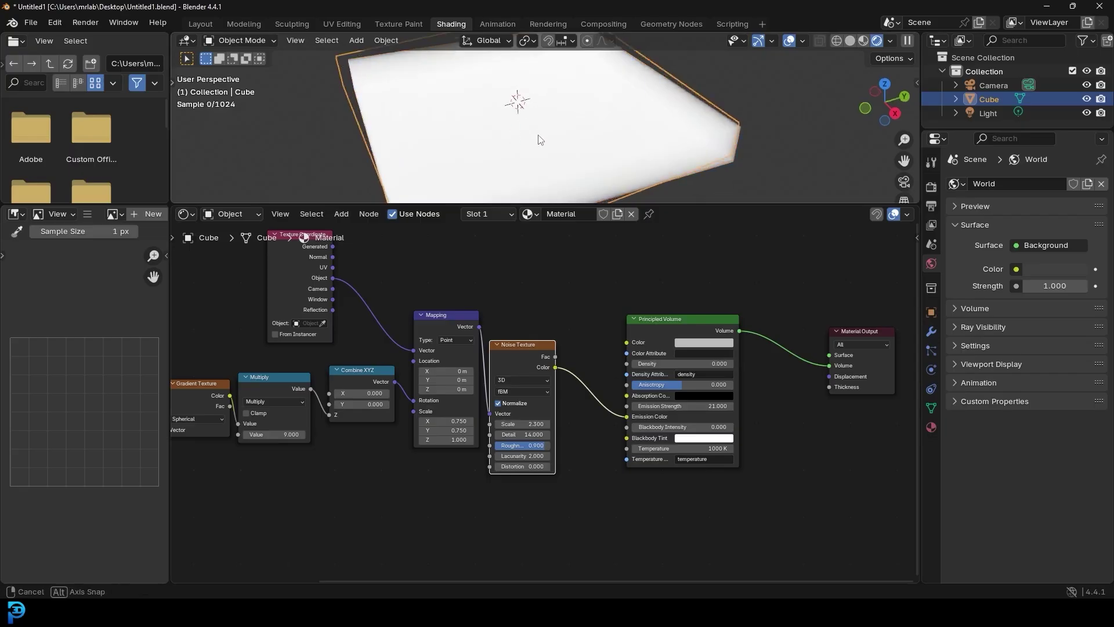
pyautogui.moveTo(570, 331); pyautogui.dragTo(506, 368, button='middle')
pyautogui.moveTo(602, 367); pyautogui.dragTo(607, 380)
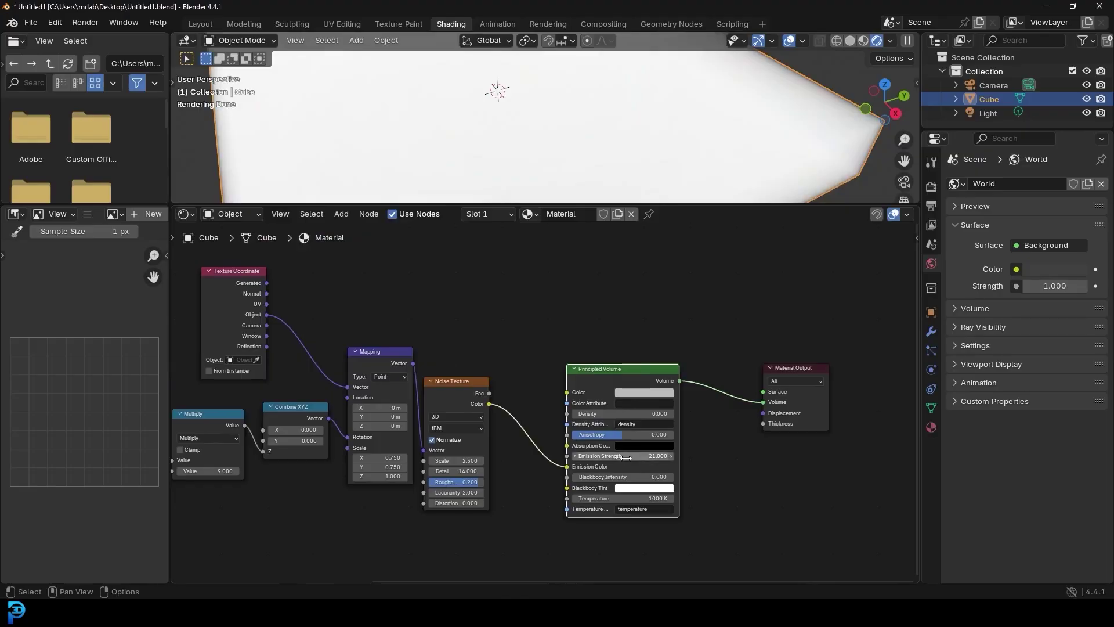
pyautogui.click(627, 456)
pyautogui.write('12')
pyautogui.press('Return')
pyautogui.click(626, 456)
pyautogui.moveTo(626, 456); pyautogui.dragTo(560, 456)
pyautogui.click(640, 456)
pyautogui.write('21')
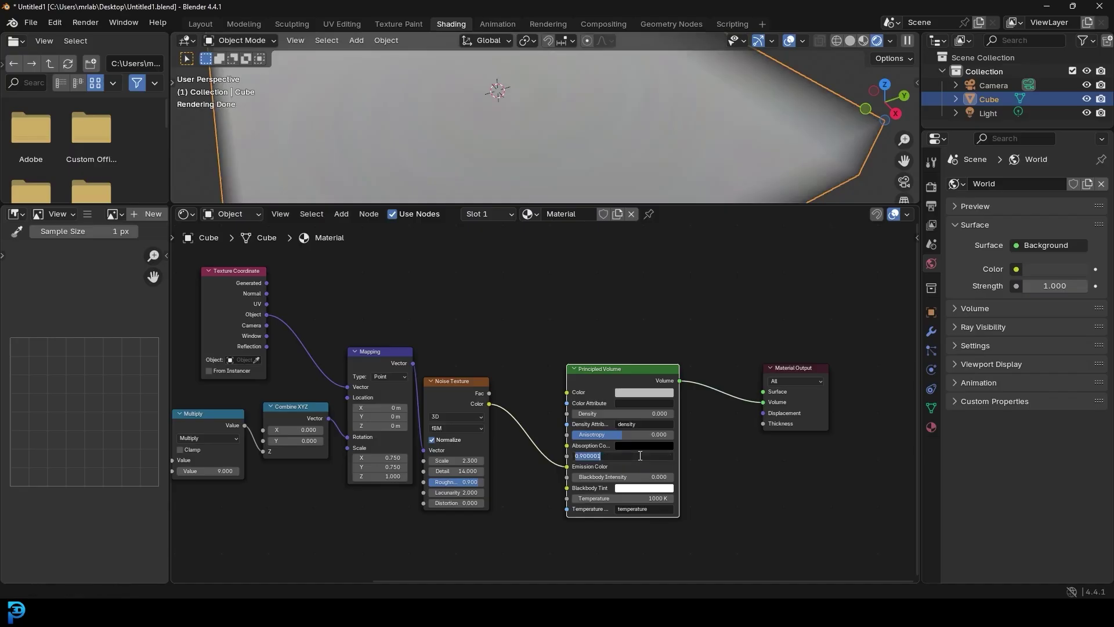
pyautogui.press('Return')
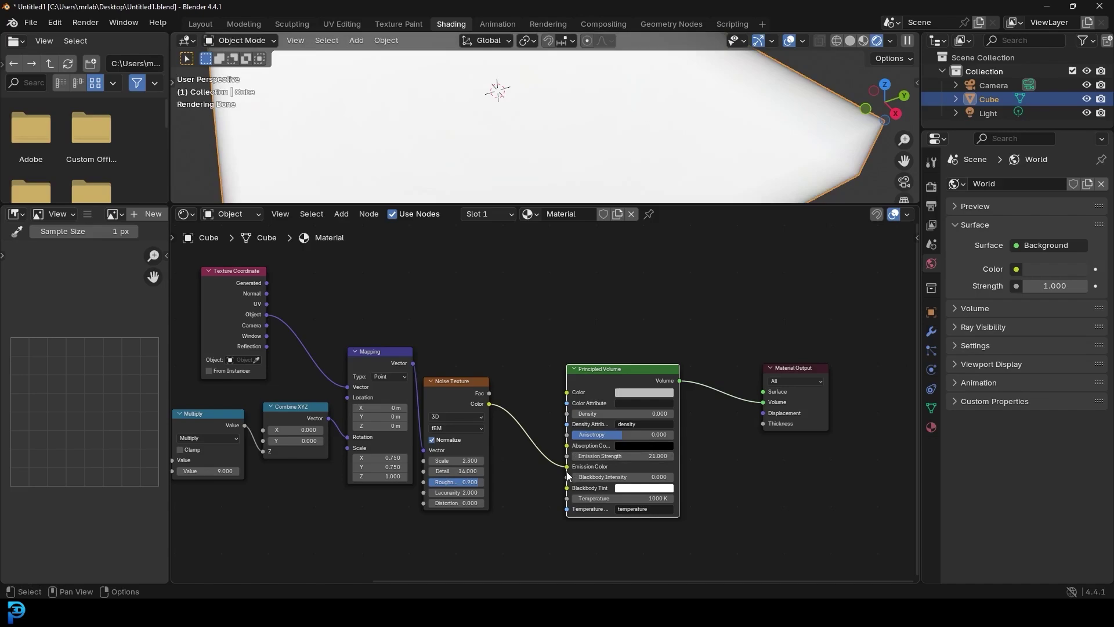
# Step: Reroute the Noise Texture's Color from Emission Color to the Material Output's Surface, move the Principled Volume aside, and inspect the pattern in an enlarged viewport
pyautogui.moveTo(567, 467); pyautogui.dragTo(761, 391)
pyautogui.moveTo(624, 372); pyautogui.dragTo(643, 434)
pyautogui.scroll(-2, 521, 116)
pyautogui.scroll(3, 554, 105)
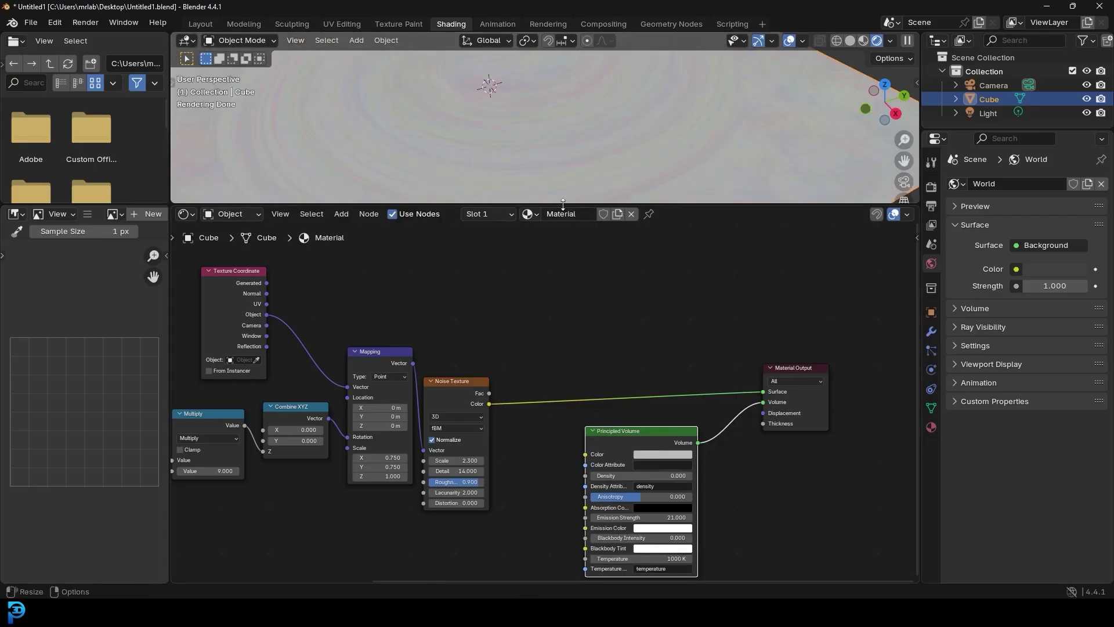
pyautogui.moveTo(565, 204); pyautogui.dragTo(566, 399)
pyautogui.scroll(2, 516, 159)
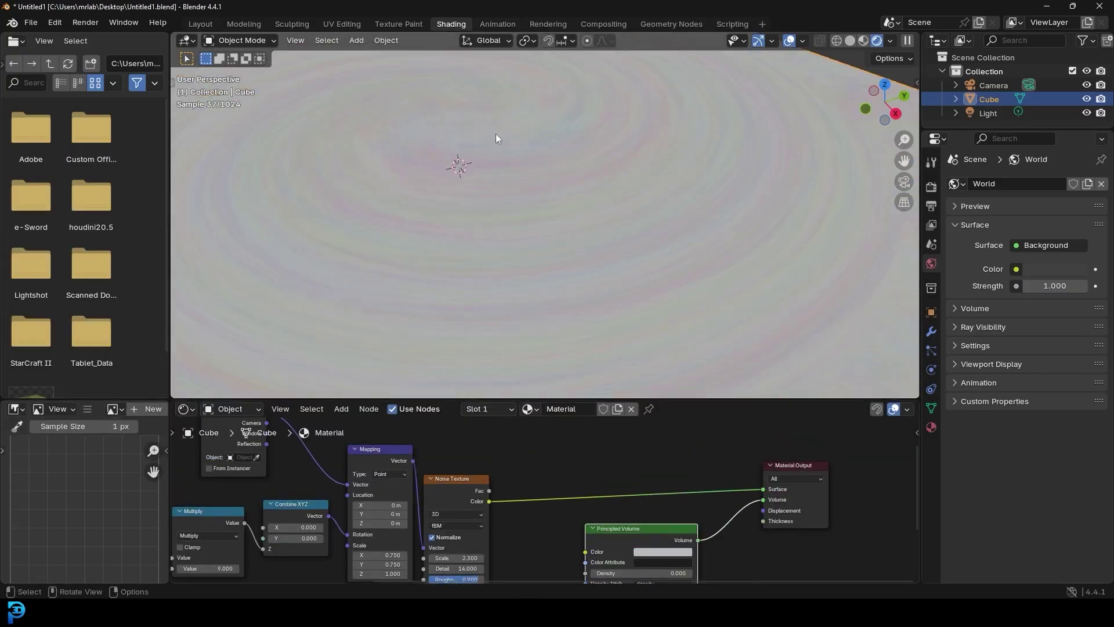
pyautogui.scroll(-2, 522, 157)
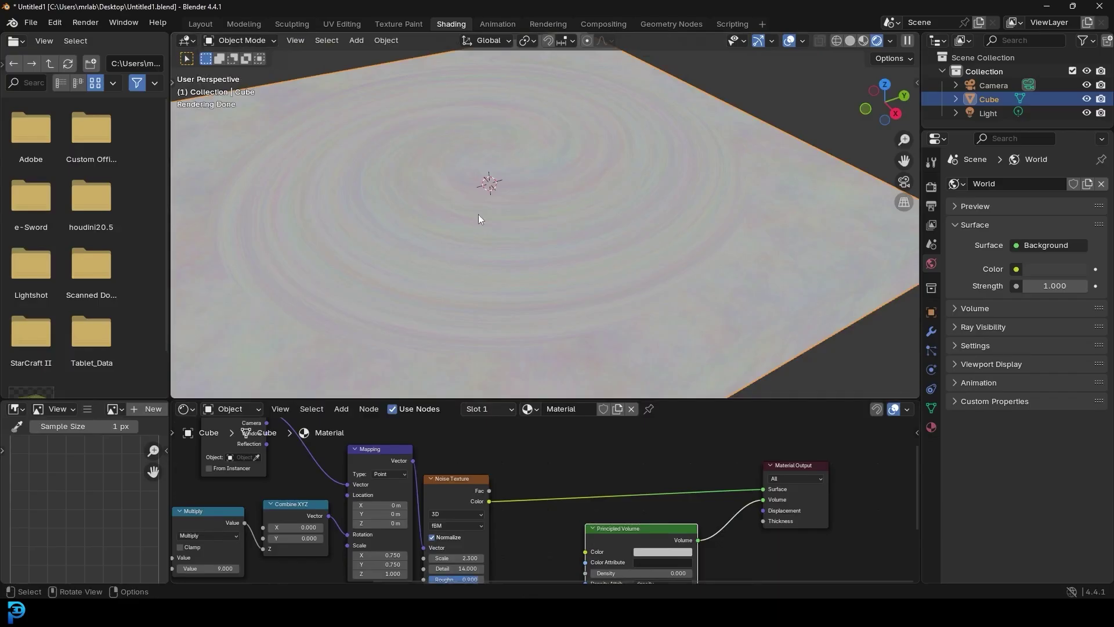
pyautogui.scroll(3, 517, 224)
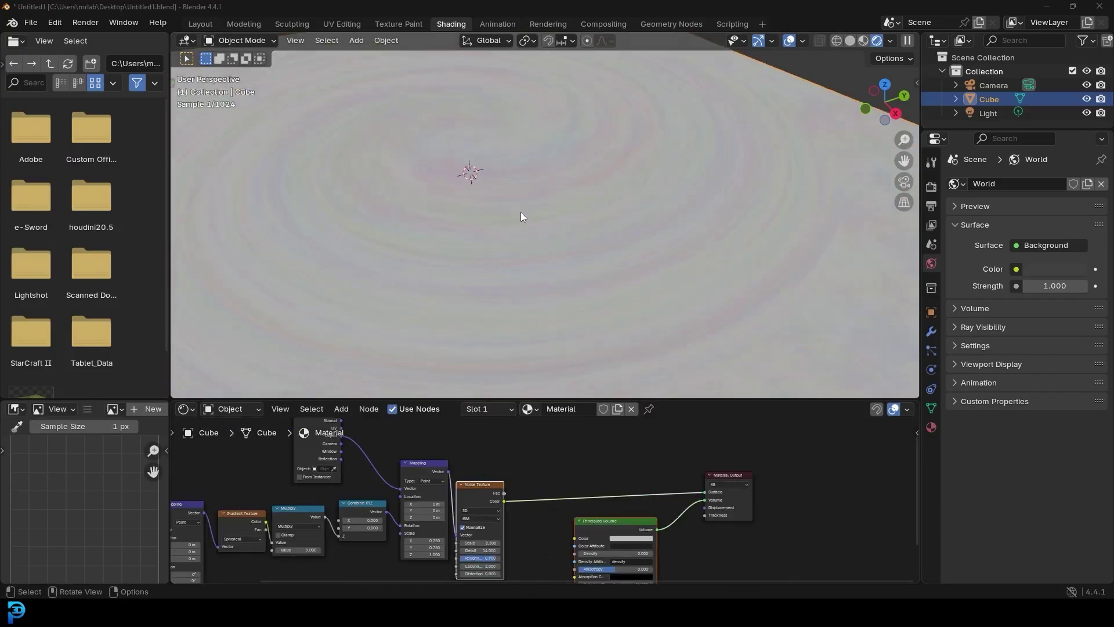
pyautogui.moveTo(493, 152); pyautogui.dragTo(486, 205, button='middle')
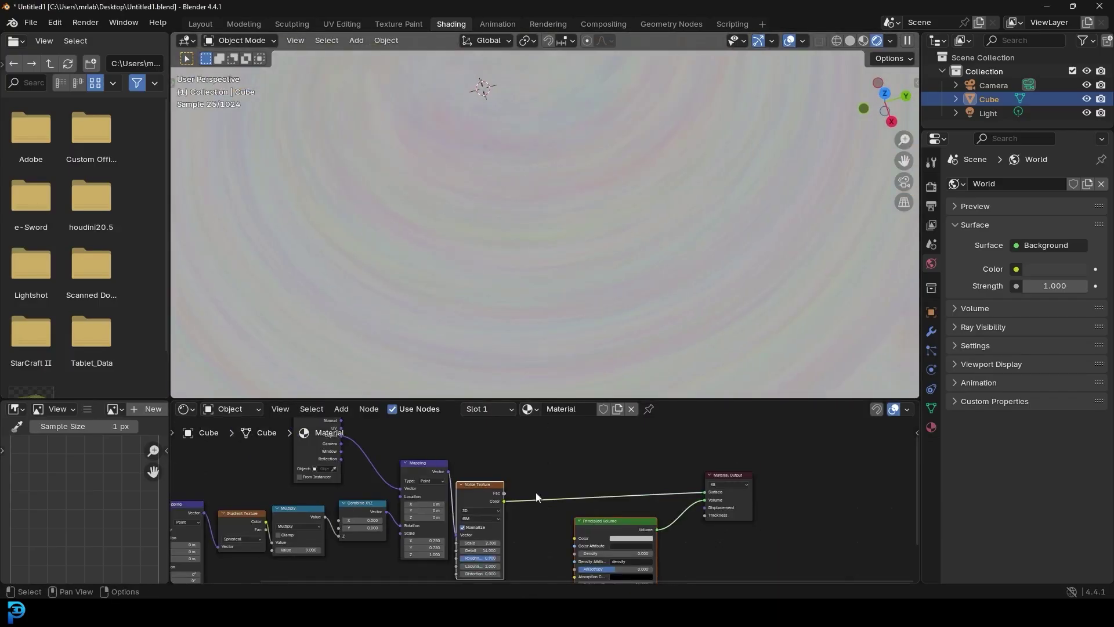
# Step: Enlarge the node editor area and insert a Color Ramp between the Noise Texture's Color and the Material Output's Surface
pyautogui.scroll(2, 537, 486)
pyautogui.moveTo(463, 400); pyautogui.dragTo(464, 229)
pyautogui.scroll(2, 522, 325)
pyautogui.hotkey('shift', 'a')
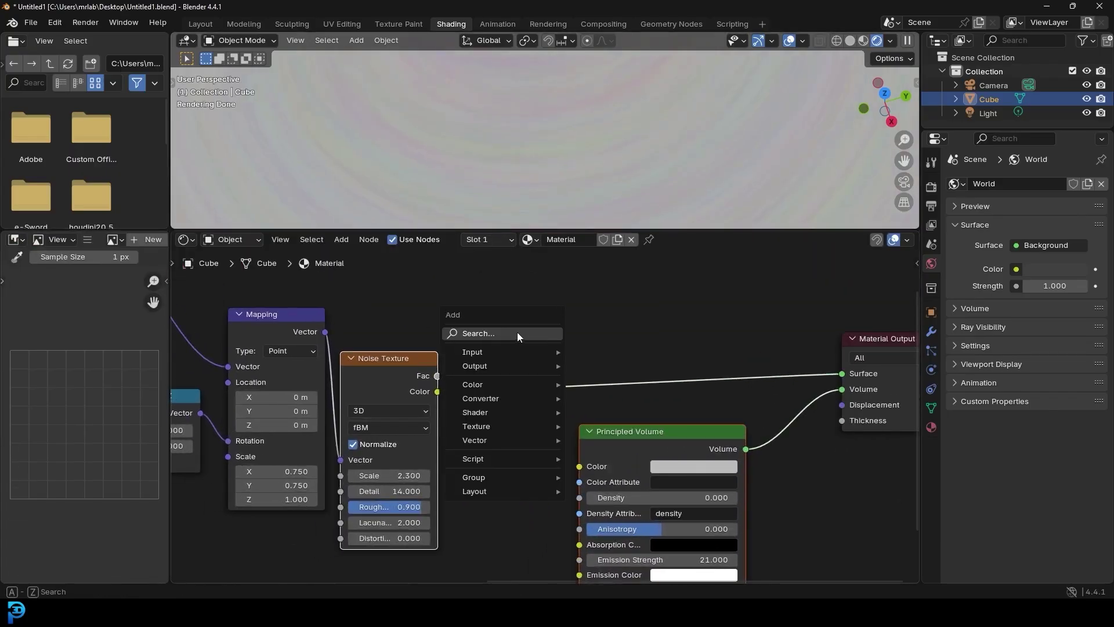
pyautogui.click(518, 331)
pyautogui.write('ramp')
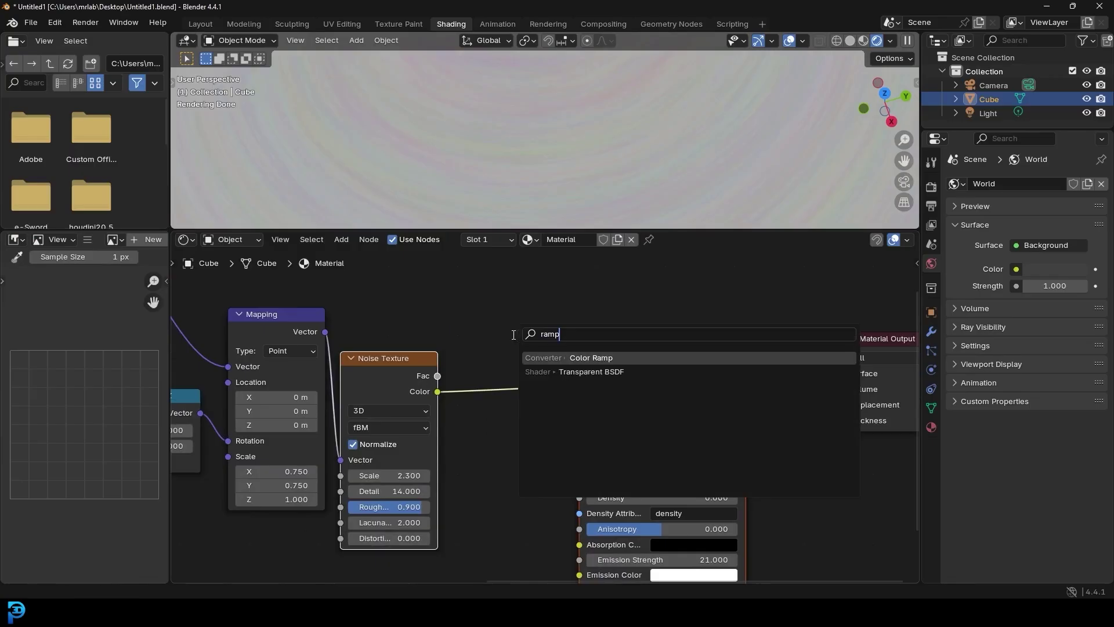
pyautogui.press('Return')
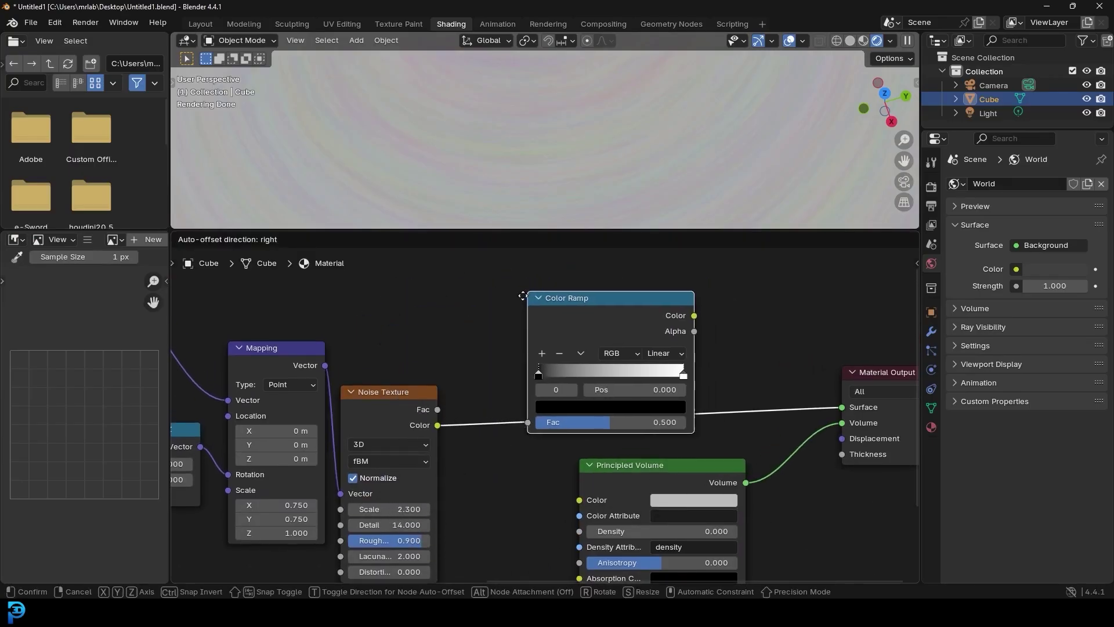
pyautogui.click(519, 295)
# Step: Move the Color Ramp's black stop to 0.481 with the white stop just beyond it, and inspect the swirl in a taller viewport
pyautogui.moveTo(880, 371); pyautogui.dragTo(879, 367)
pyautogui.scroll(2, 545, 414)
pyautogui.moveTo(526, 374); pyautogui.dragTo(605, 373)
pyautogui.moveTo(711, 373); pyautogui.dragTo(614, 373)
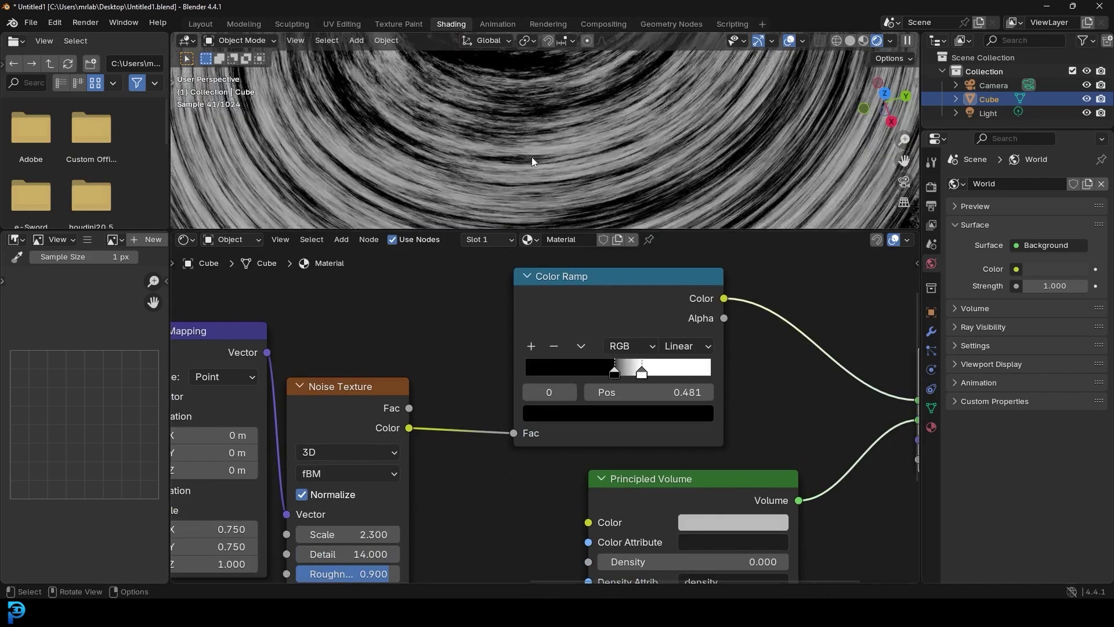
pyautogui.scroll(-5, 532, 157)
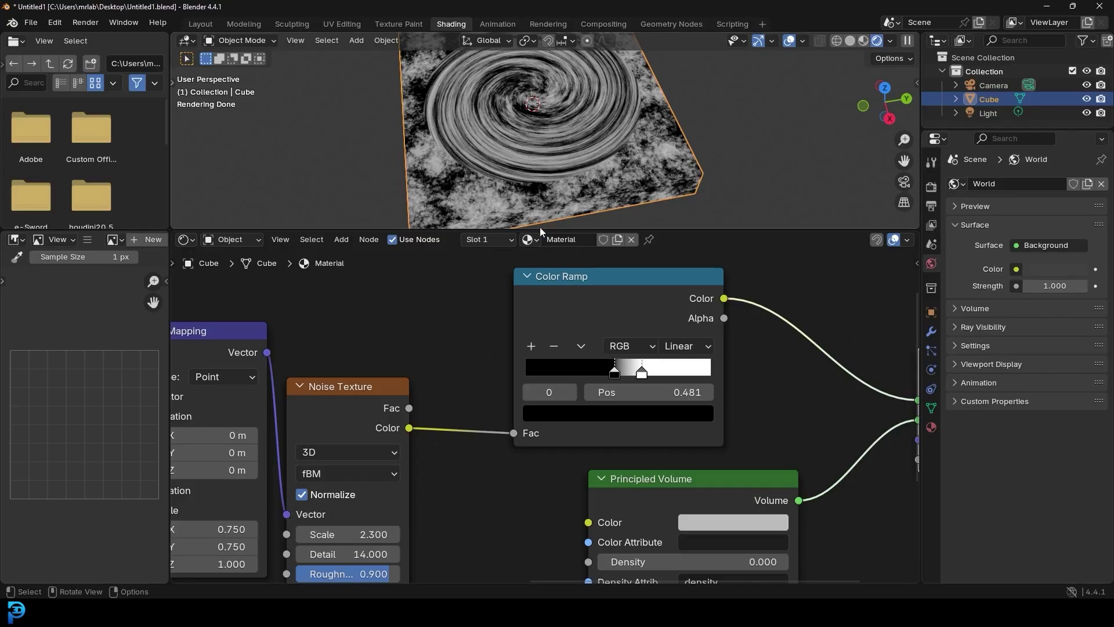
pyautogui.moveTo(540, 229); pyautogui.dragTo(539, 317)
pyautogui.scroll(2, 577, 155)
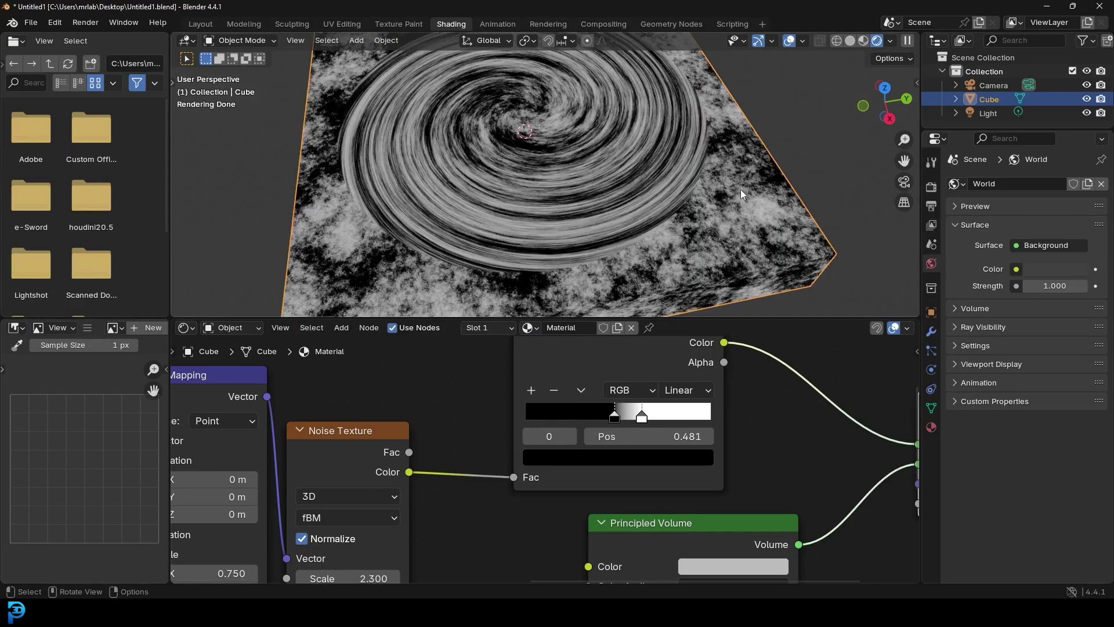
pyautogui.scroll(3, 754, 191)
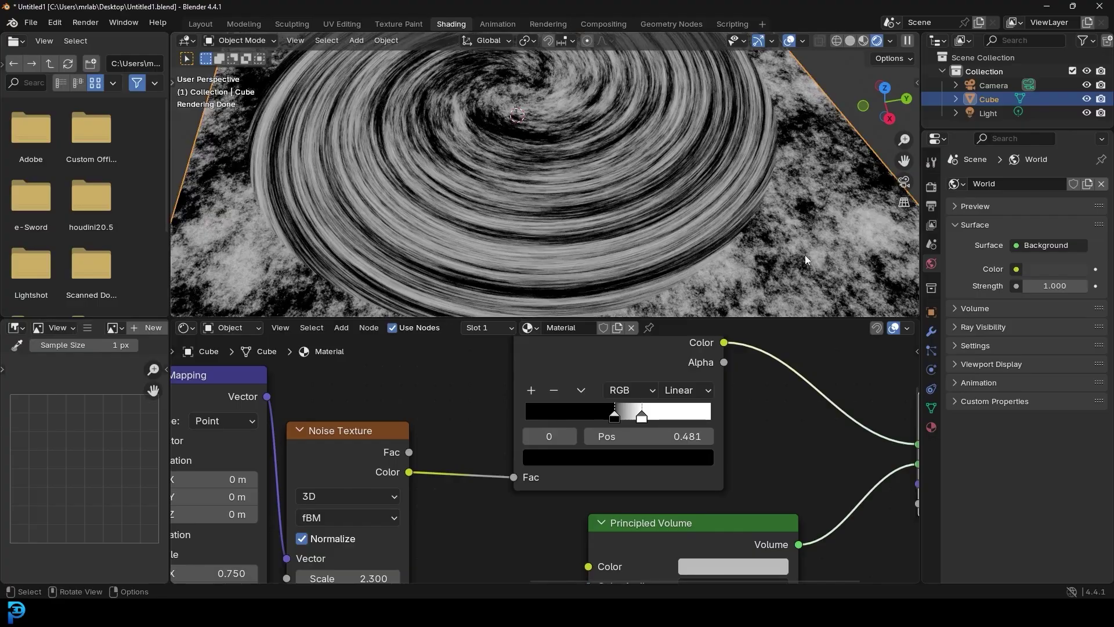
pyautogui.scroll(-4, 766, 225)
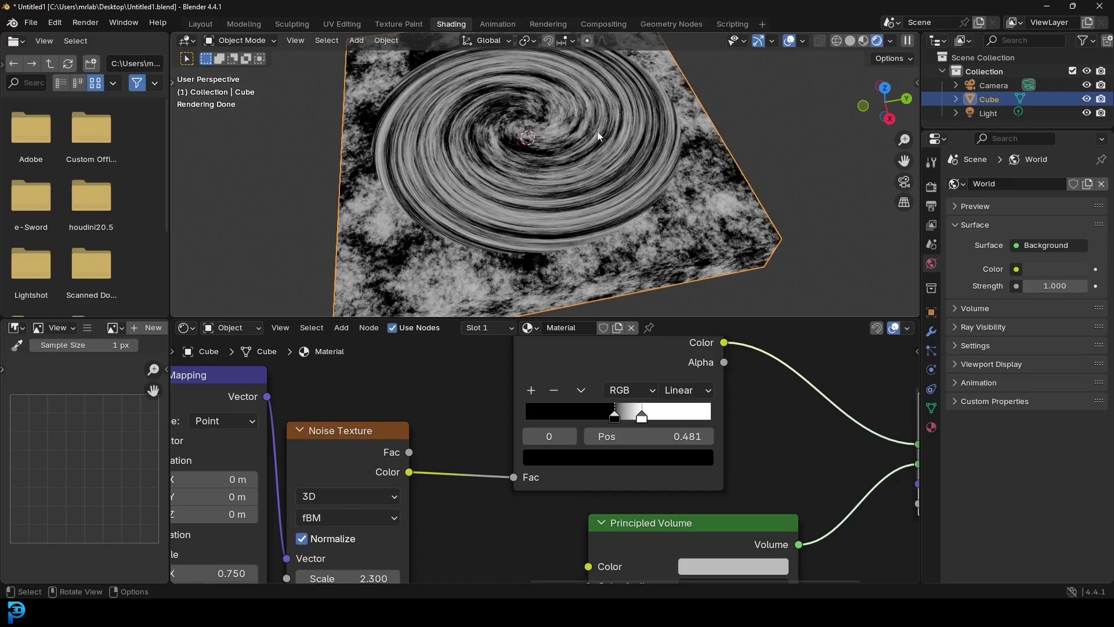
# Step: Make room after the Color Ramp by moving the Principled Volume and Material Output away and the ramp closer to the Noise Texture
pyautogui.scroll(-3, 699, 392)
pyautogui.moveTo(670, 416); pyautogui.dragTo(477, 410, button='middle')
pyautogui.moveTo(669, 537); pyautogui.dragTo(499, 400)
pyautogui.moveTo(481, 495); pyautogui.dragTo(659, 507)
pyautogui.scroll(3, 445, 385)
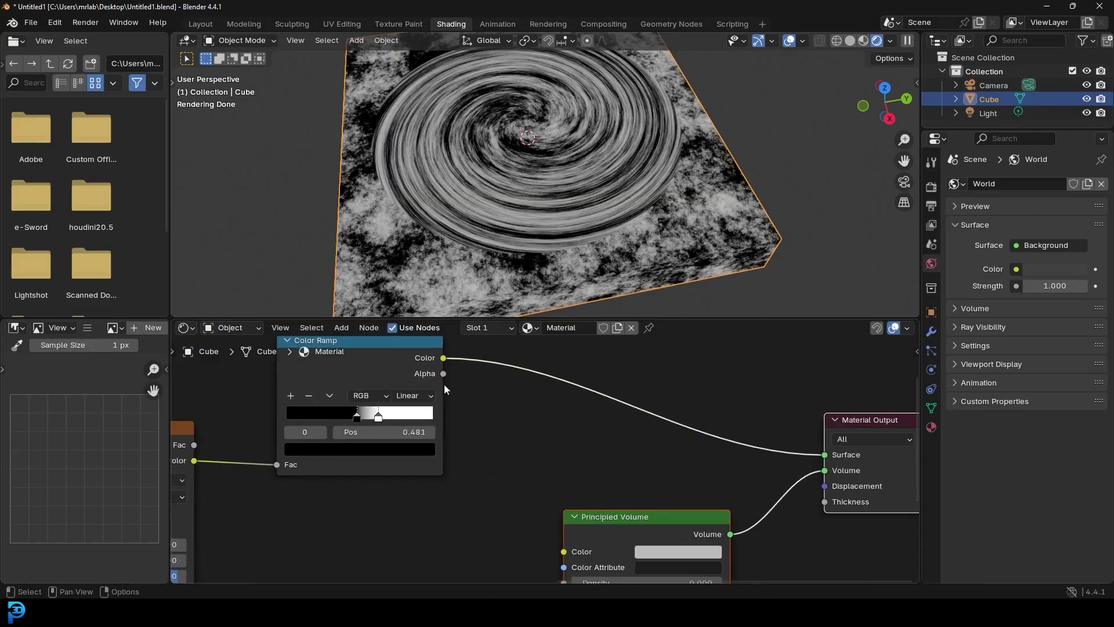
pyautogui.moveTo(444, 384); pyautogui.dragTo(545, 418, button='middle')
pyautogui.moveTo(451, 384); pyautogui.dragTo(426, 397)
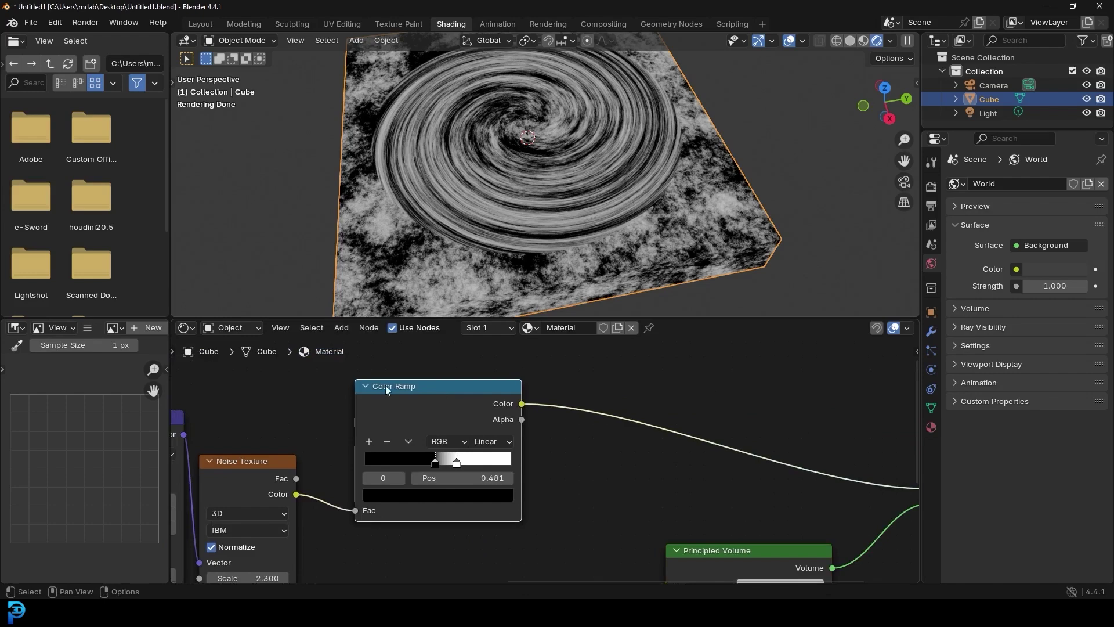
# Step: Insert a Mix Color node between the Color Ramp and the Material Output's Surface, with the ramp's Color feeding input A
pyautogui.moveTo(485, 415); pyautogui.dragTo(441, 395, button='middle')
pyautogui.scroll(2, 442, 395)
pyautogui.hotkey('shift', 'a')
pyautogui.click(556, 386)
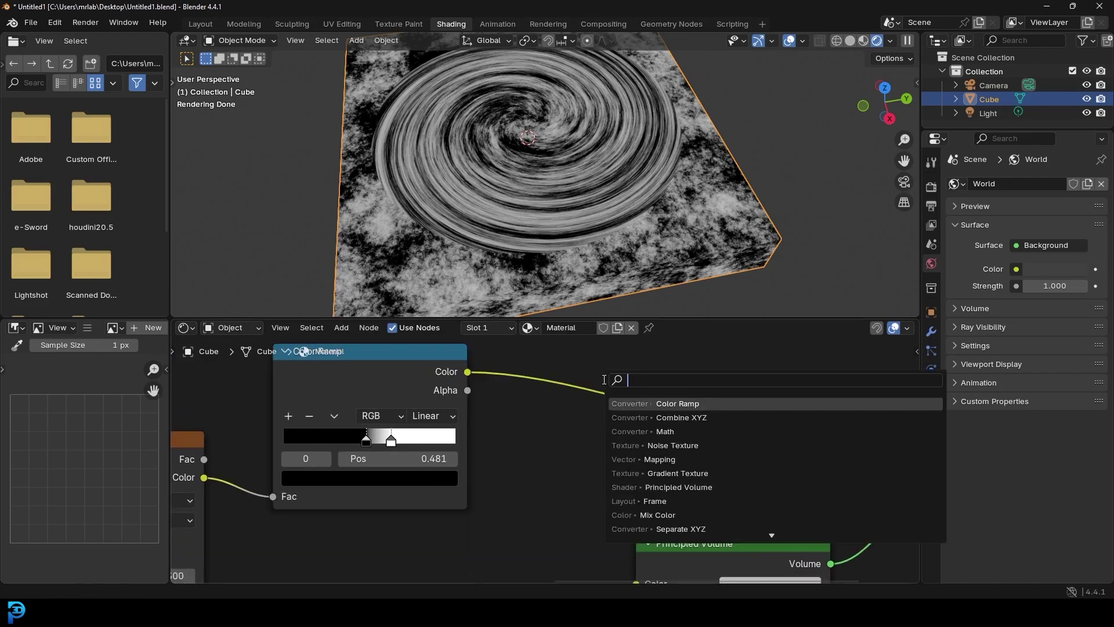
pyautogui.write('mix')
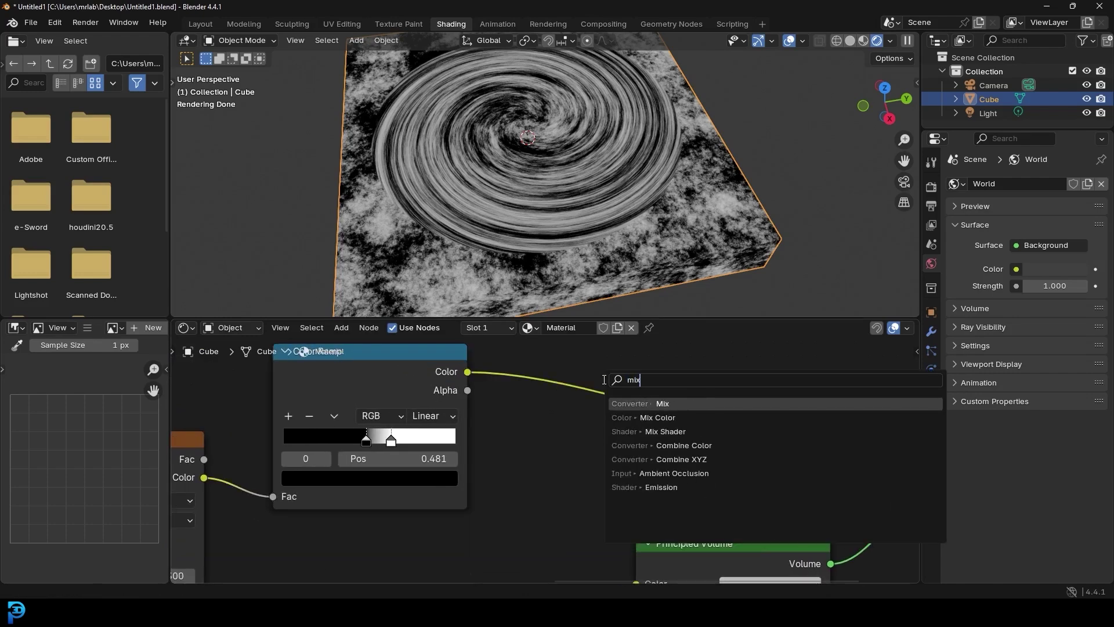
pyautogui.click(680, 413)
pyautogui.click(559, 402)
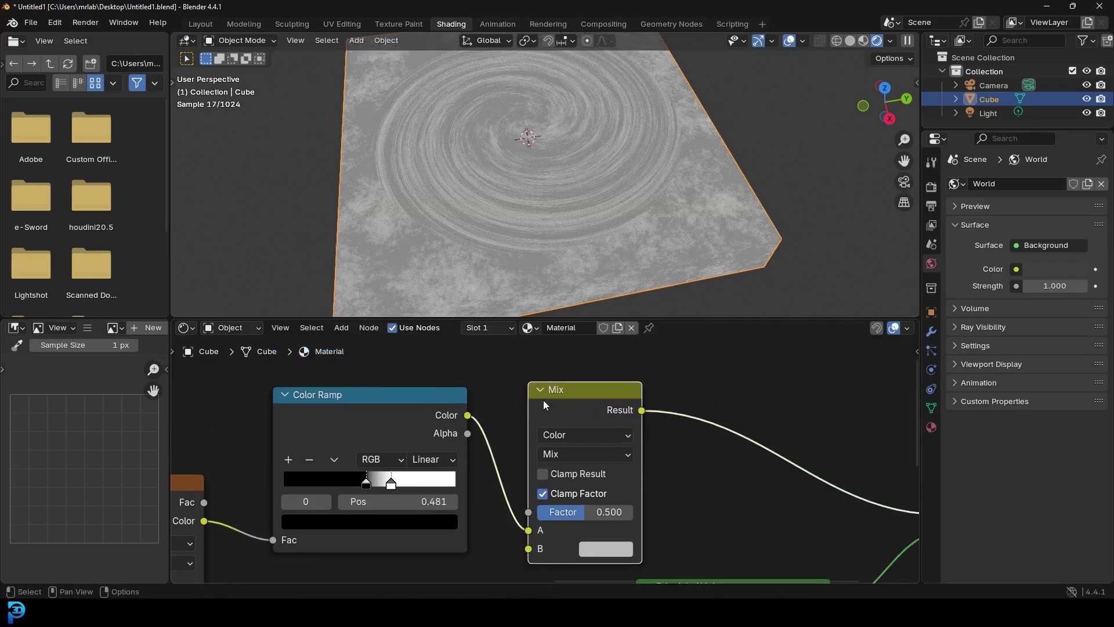
pyautogui.moveTo(558, 402); pyautogui.dragTo(563, 397, button='middle')
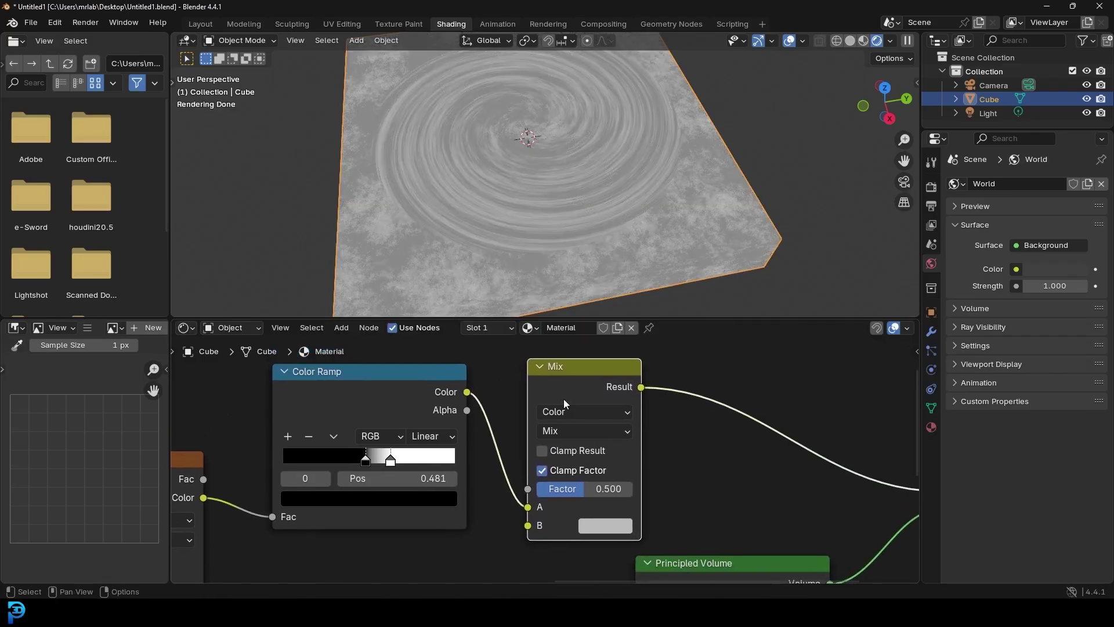
# Step: Set the Mix node's blend mode to Multiply and feed the Gradient Texture's Color into its B input
pyautogui.click(550, 431)
pyautogui.click(576, 282)
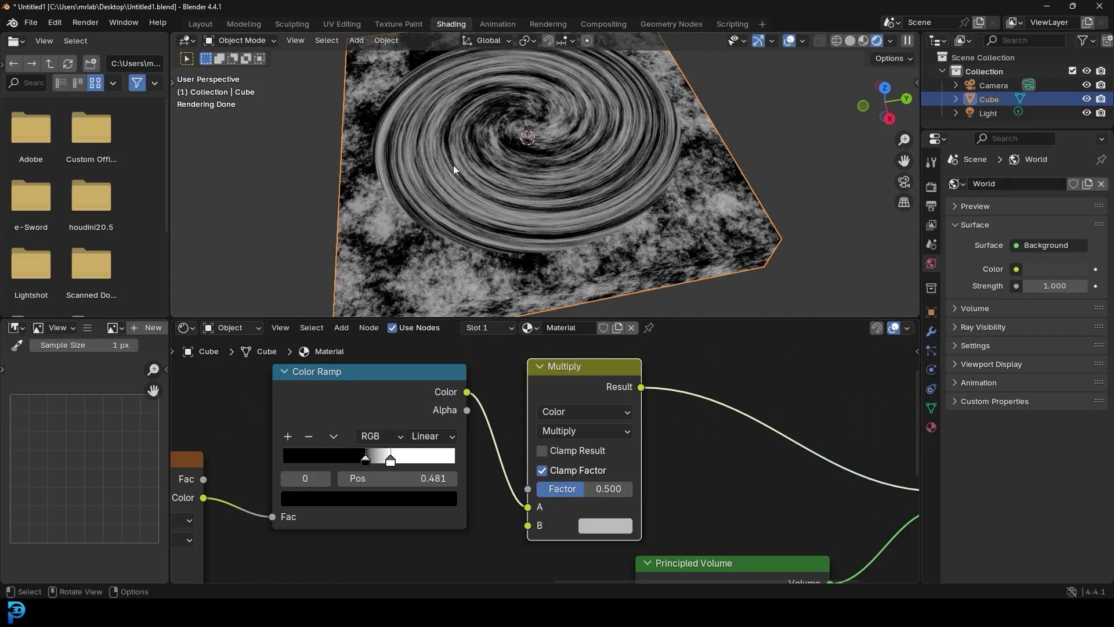
pyautogui.moveTo(425, 193); pyautogui.dragTo(591, 127, button='middle')
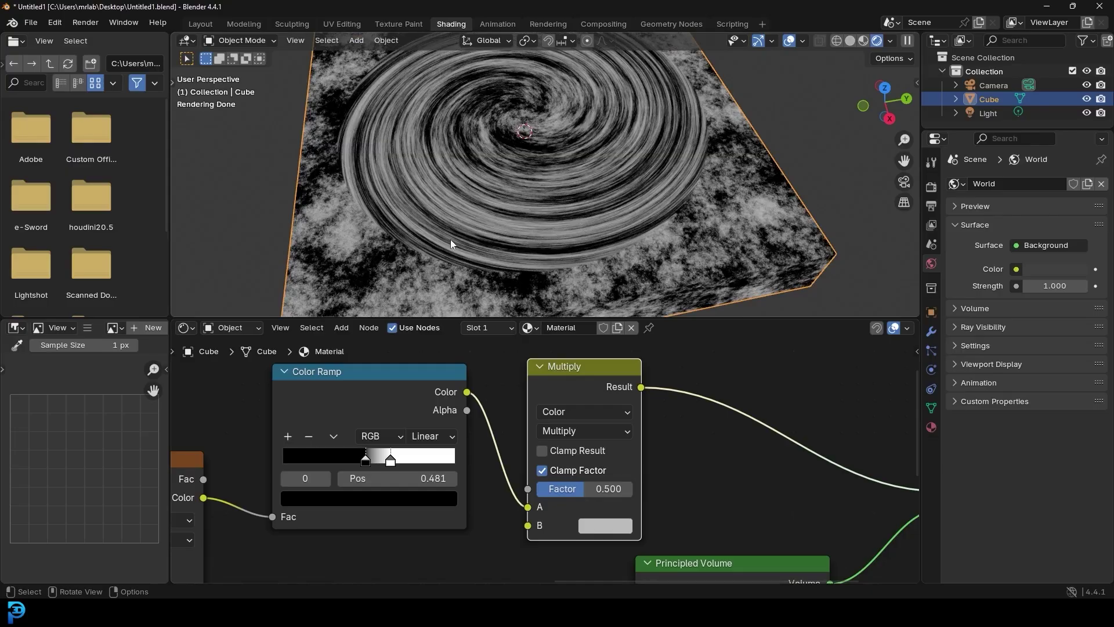
pyautogui.scroll(-4, 424, 424)
pyautogui.scroll(3, 277, 446)
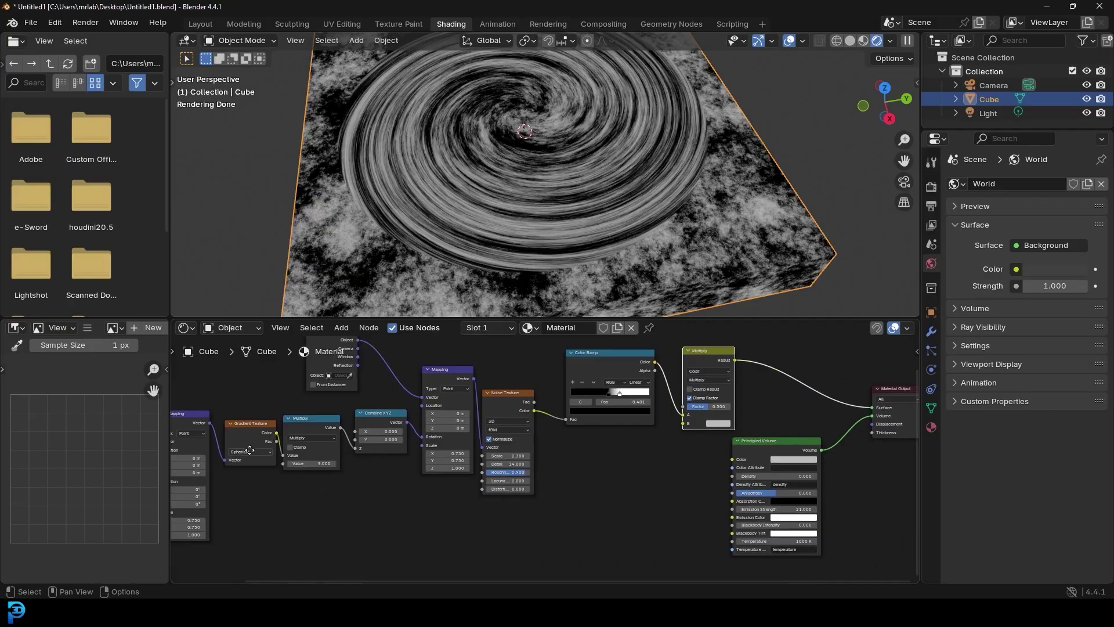
pyautogui.moveTo(276, 433); pyautogui.dragTo(677, 427)
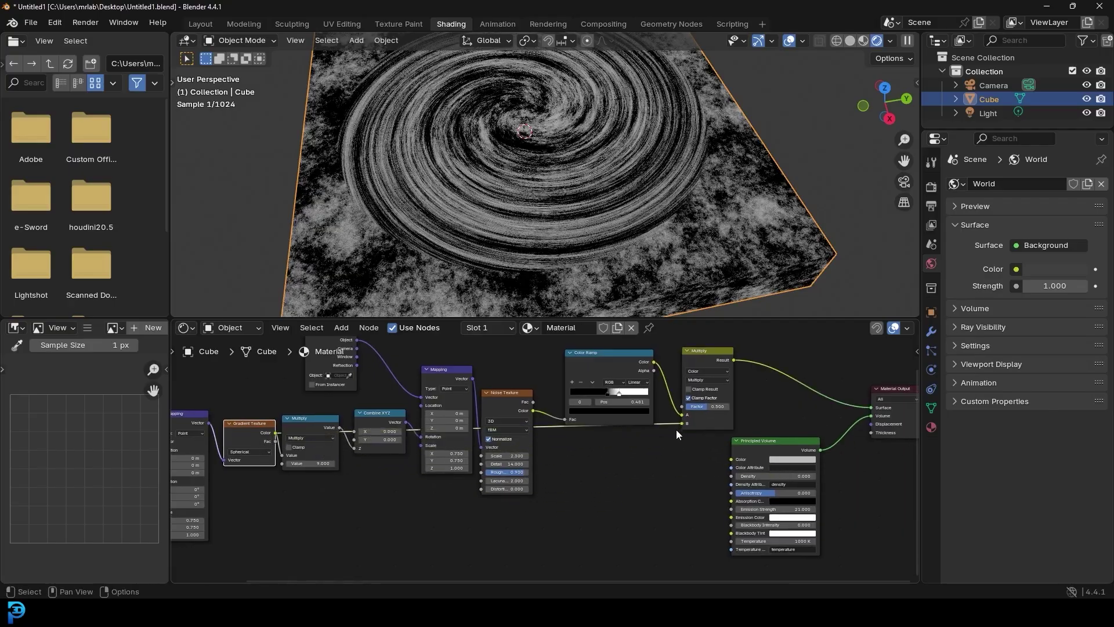
pyautogui.scroll(3, 563, 424)
pyautogui.scroll(2, 540, 464)
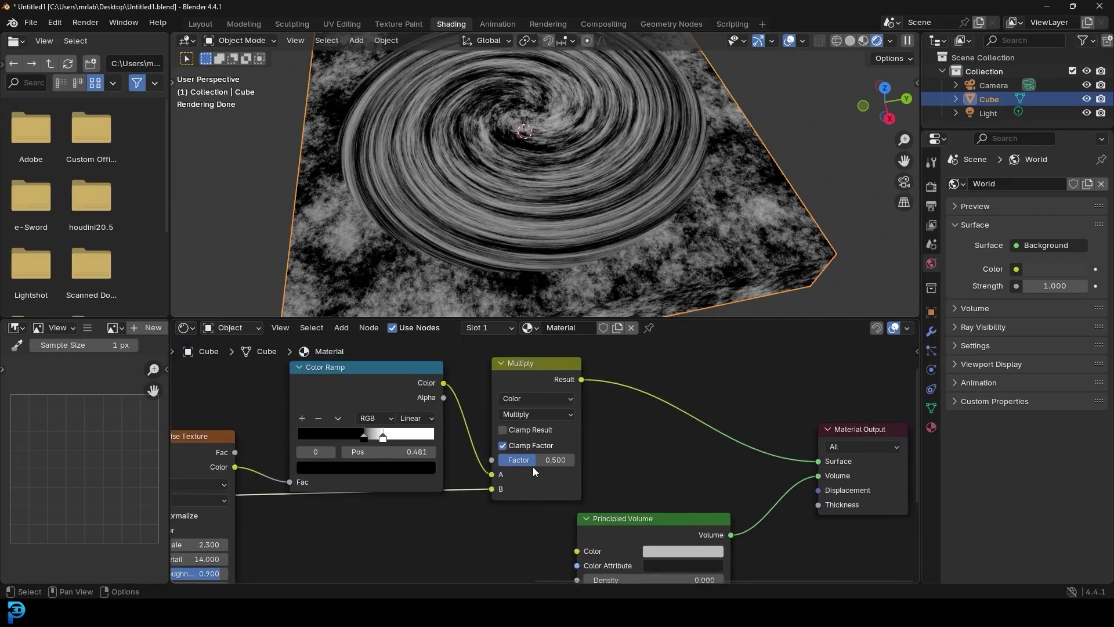
# Step: Set the Factor of the Multiply color node to 1.000 and shift the node slightly lower
pyautogui.moveTo(527, 464); pyautogui.dragTo(575, 464)
pyautogui.moveTo(540, 355); pyautogui.dragTo(565, 410, button='middle')
pyautogui.moveTo(545, 410); pyautogui.dragTo(534, 438)
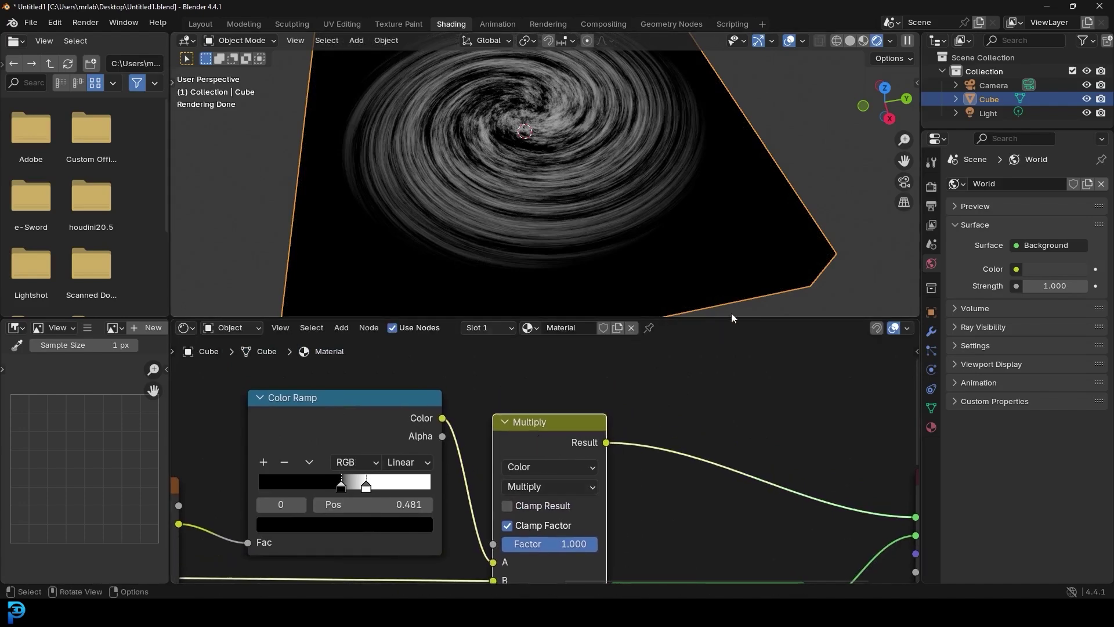
# Step: Make the 3D viewport taller and examine how the spiral fades out toward its edges
pyautogui.moveTo(726, 318); pyautogui.dragTo(720, 348)
pyautogui.scroll(3, 750, 210)
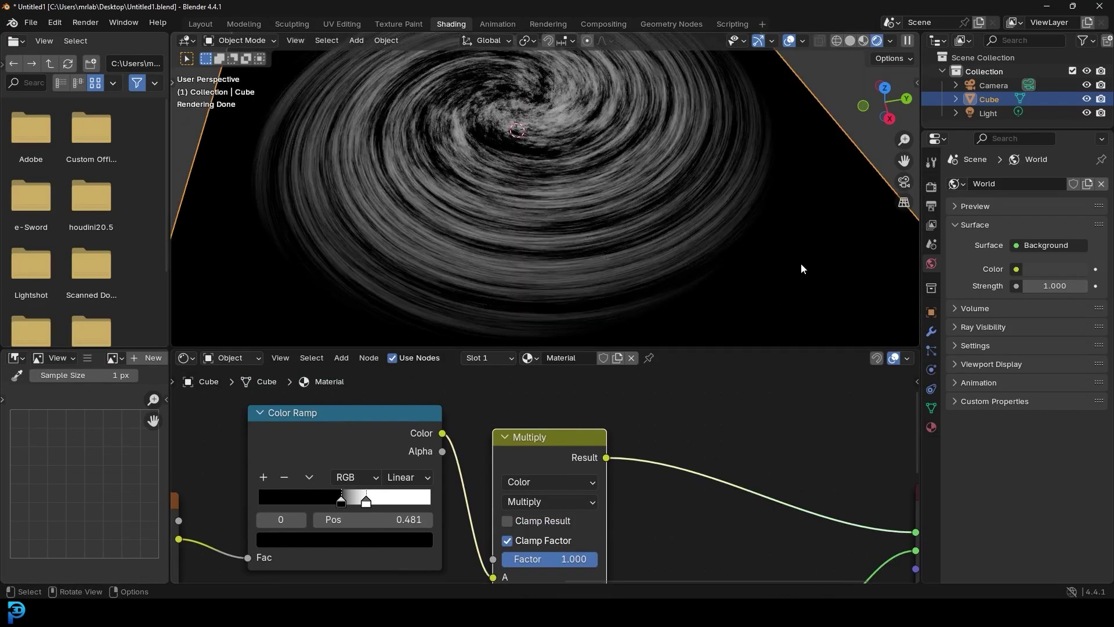
pyautogui.keyDown('shift'); pyautogui.moveTo(905, 281); pyautogui.dragTo(841, 223, button='middle'); pyautogui.keyUp('shift')
pyautogui.scroll(1, 851, 225)
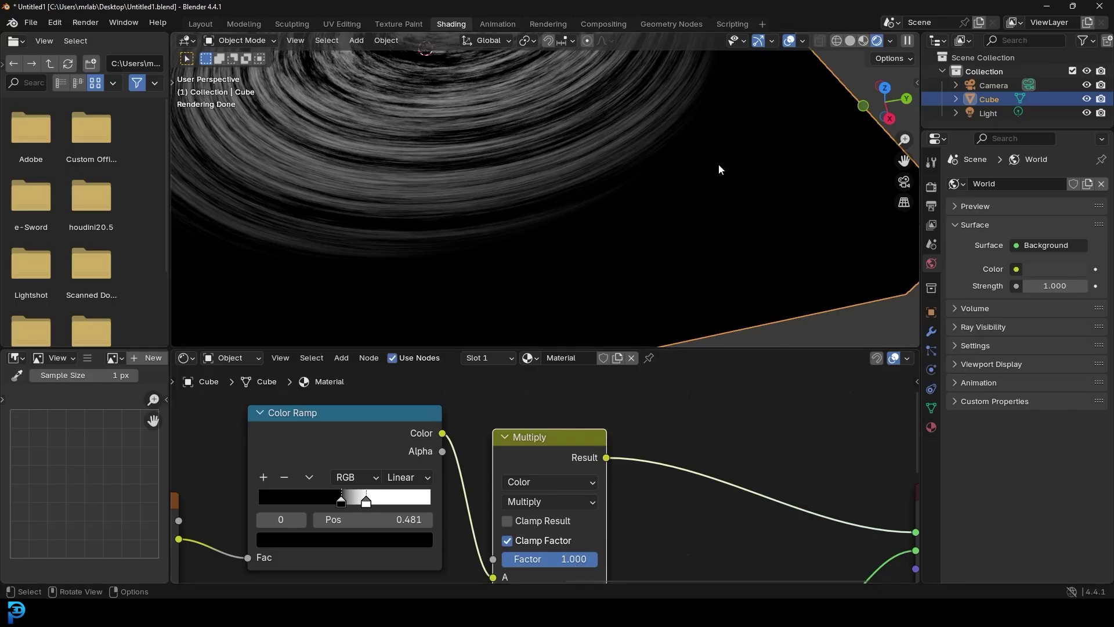
pyautogui.scroll(-3, 718, 163)
pyautogui.keyDown('shift'); pyautogui.moveTo(588, 182); pyautogui.dragTo(629, 231, button='middle'); pyautogui.keyUp('shift')
pyautogui.scroll(3, 629, 230)
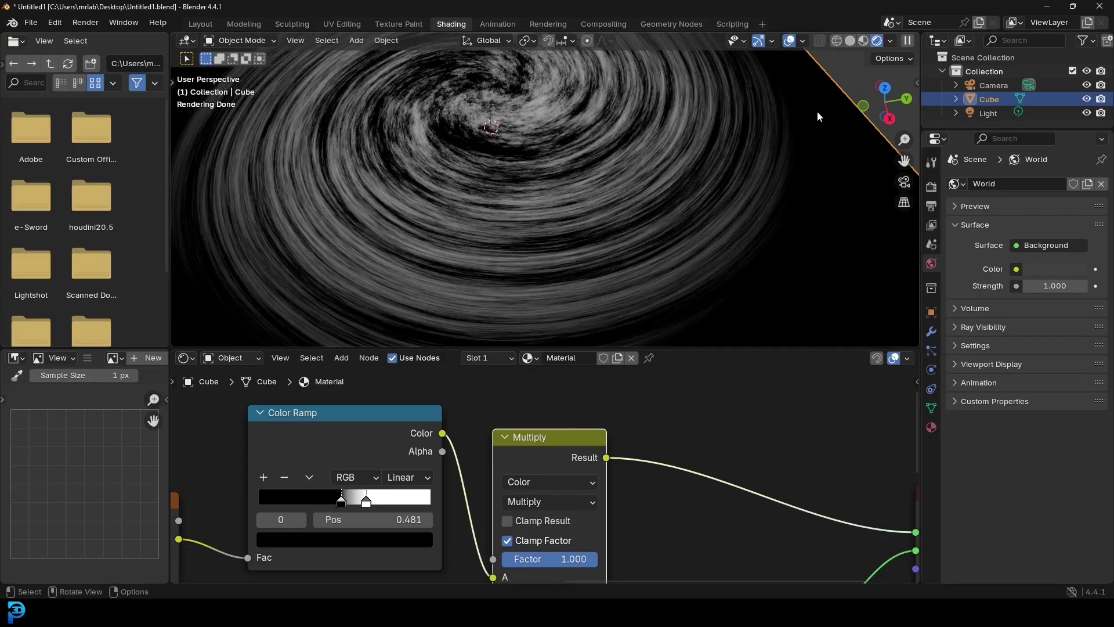
pyautogui.scroll(-2, 812, 186)
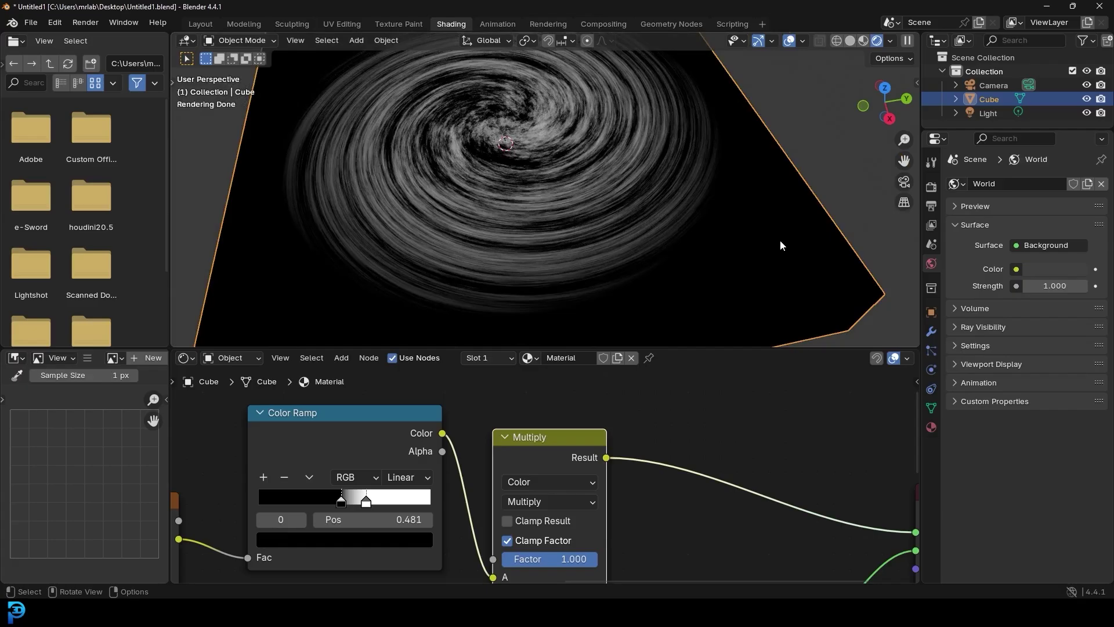
# Step: Preview the Gradient Texture alone on the cube and reconnect the Multiply color node's Result to the Material Output's Surface
pyautogui.scroll(-10, 343, 462)
pyautogui.moveTo(354, 453); pyautogui.dragTo(709, 397, button='middle')
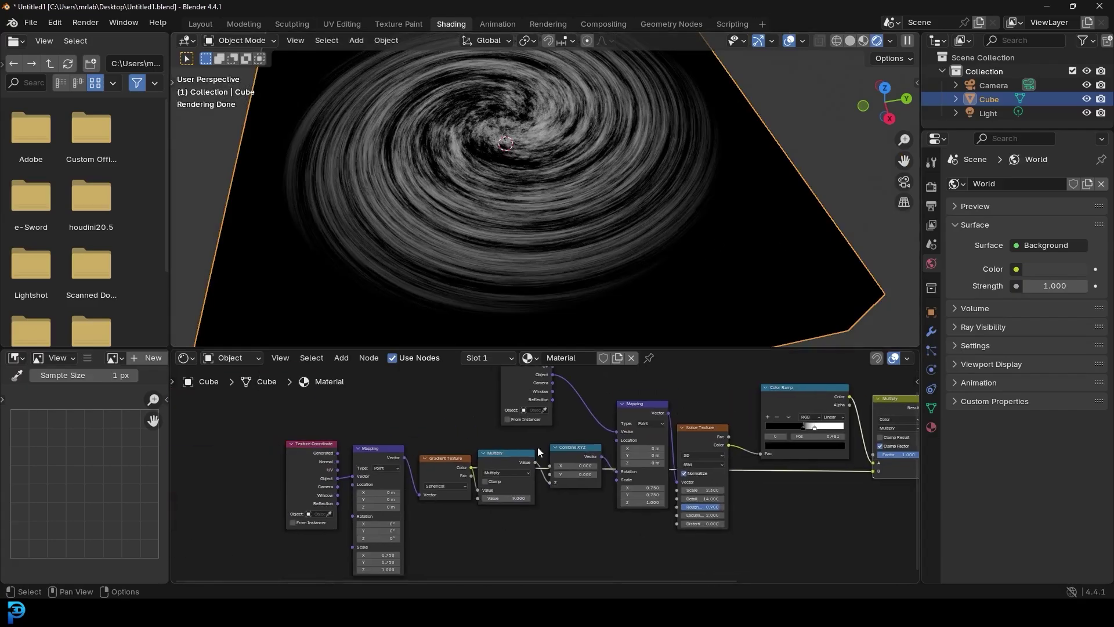
pyautogui.scroll(5, 493, 450)
pyautogui.keyDown('ctrl'); pyautogui.keyDown('shift'); pyautogui.click(385, 462); pyautogui.keyUp('shift'); pyautogui.keyUp('ctrl')
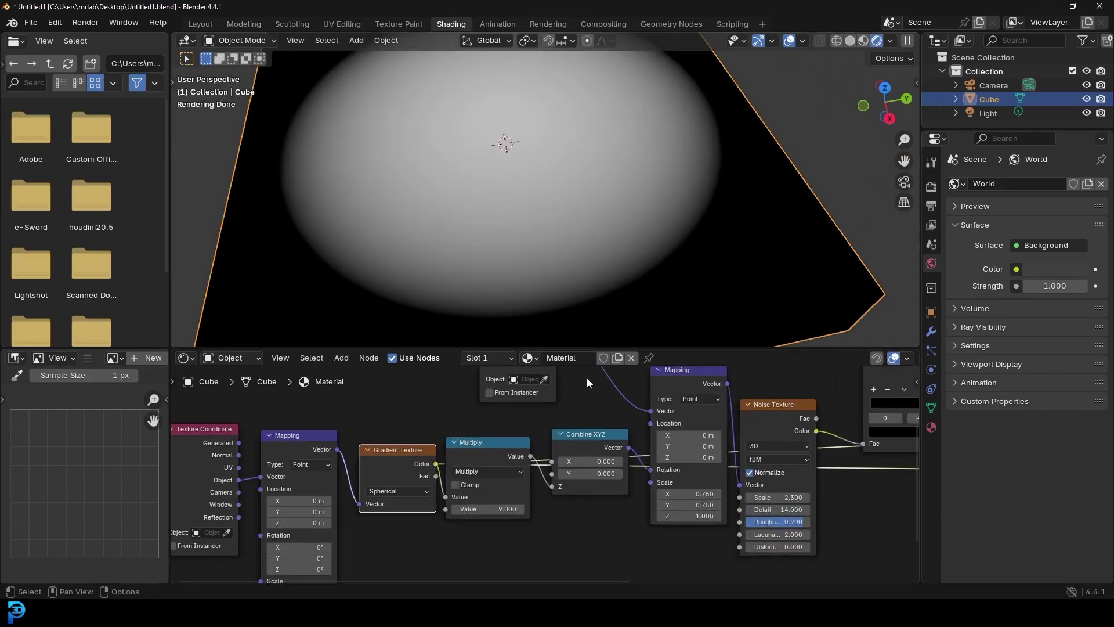
pyautogui.keyDown('ctrl'); pyautogui.hscroll(10, 580, 390); pyautogui.keyUp('ctrl')
pyautogui.moveTo(610, 374); pyautogui.dragTo(539, 417, button='middle')
pyautogui.scroll(1, 514, 408)
pyautogui.moveTo(550, 417); pyautogui.dragTo(760, 468)
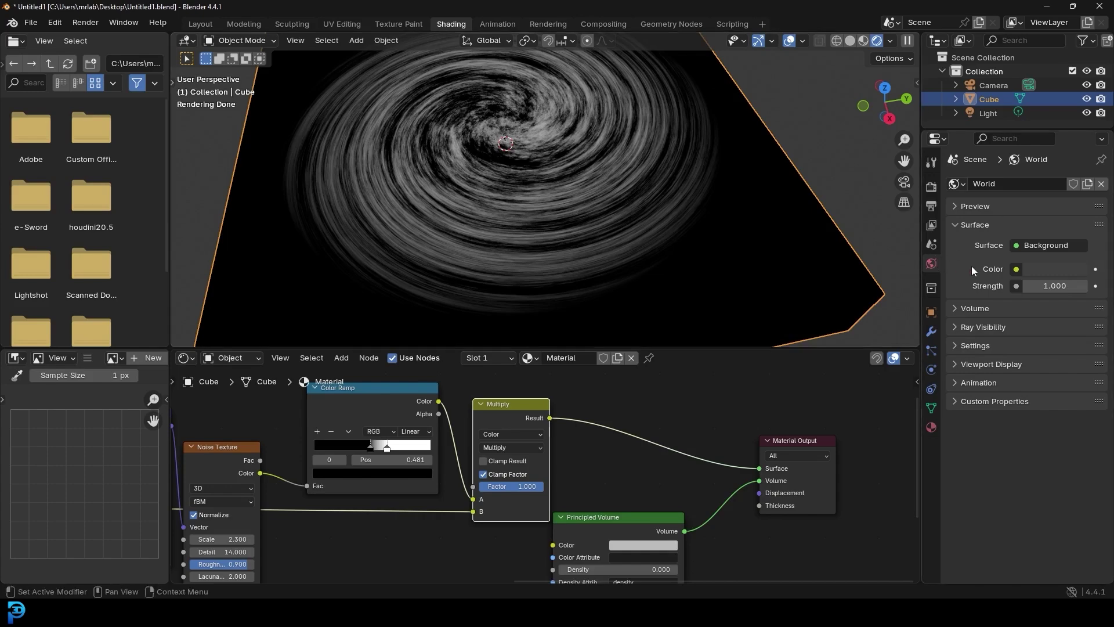
# Step: Set the world background color to pure black and deselect the cube to view the galaxy
pyautogui.click(1050, 270)
pyautogui.moveTo(1077, 125); pyautogui.dragTo(1077, 149)
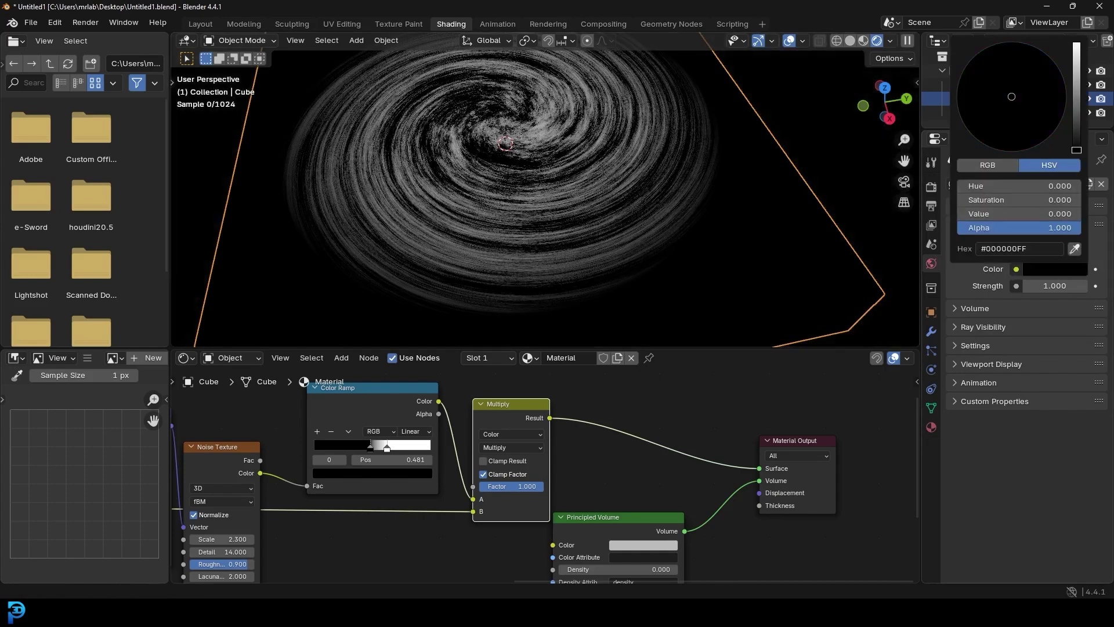
pyautogui.click(773, 138)
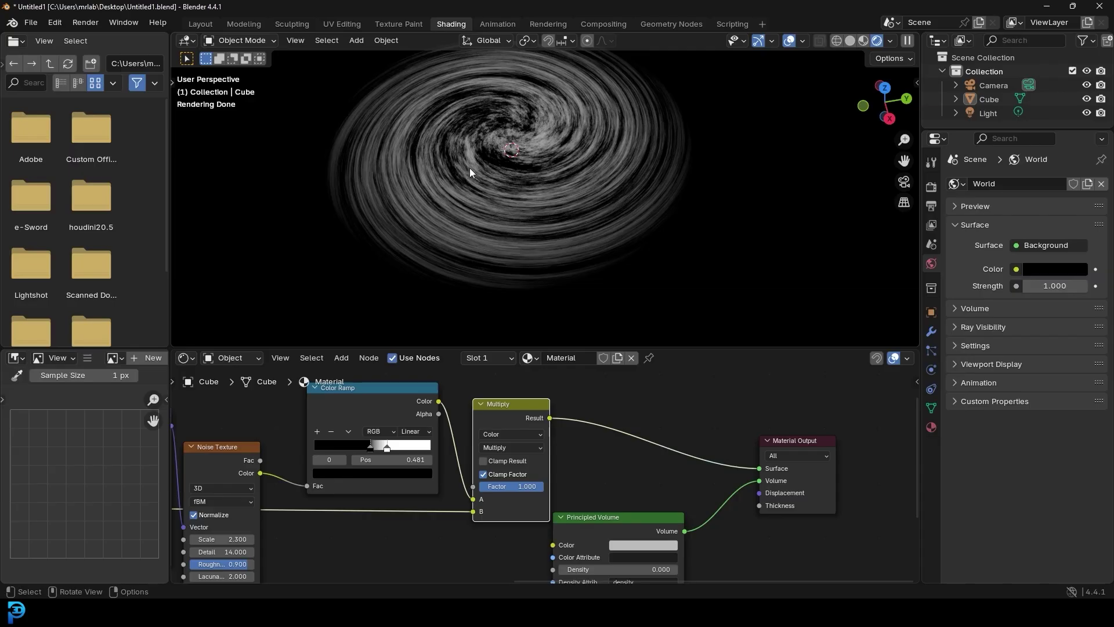
pyautogui.scroll(2, 534, 167)
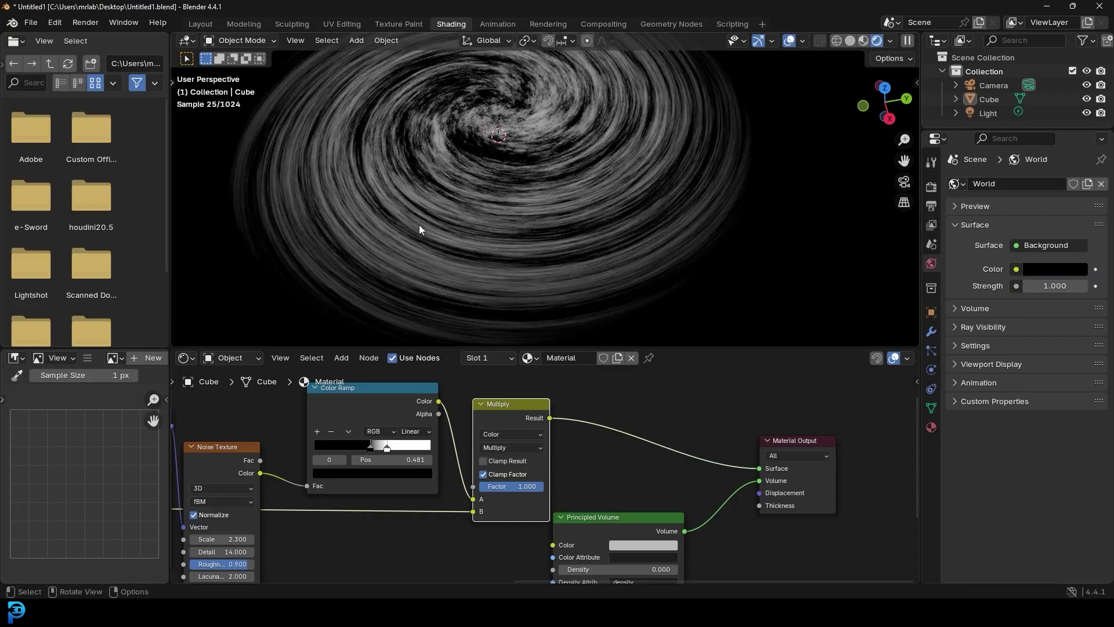
# Step: Move the first Texture Coordinate, Mapping and Gradient Texture nodes away from the Multiply math node to make room
pyautogui.scroll(-11, 346, 488)
pyautogui.moveTo(270, 471); pyautogui.dragTo(544, 436, button='middle')
pyautogui.scroll(11, 544, 437)
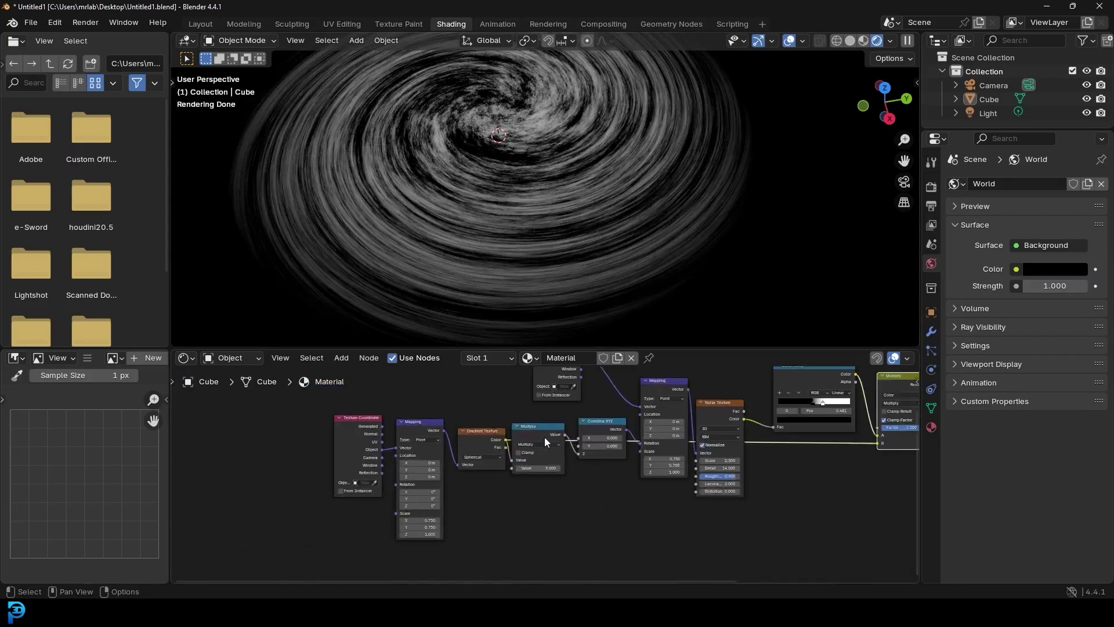
pyautogui.moveTo(429, 496); pyautogui.dragTo(547, 520, button='middle')
pyautogui.moveTo(560, 528); pyautogui.dragTo(293, 383)
pyautogui.moveTo(556, 434); pyautogui.dragTo(447, 444)
pyautogui.moveTo(634, 503); pyautogui.dragTo(557, 448, button='middle')
pyautogui.scroll(3, 525, 423)
# Step: Insert a Math node between the Gradient Texture and the Multiply math node
pyautogui.hotkey('shift', 'a')
pyautogui.click(544, 424)
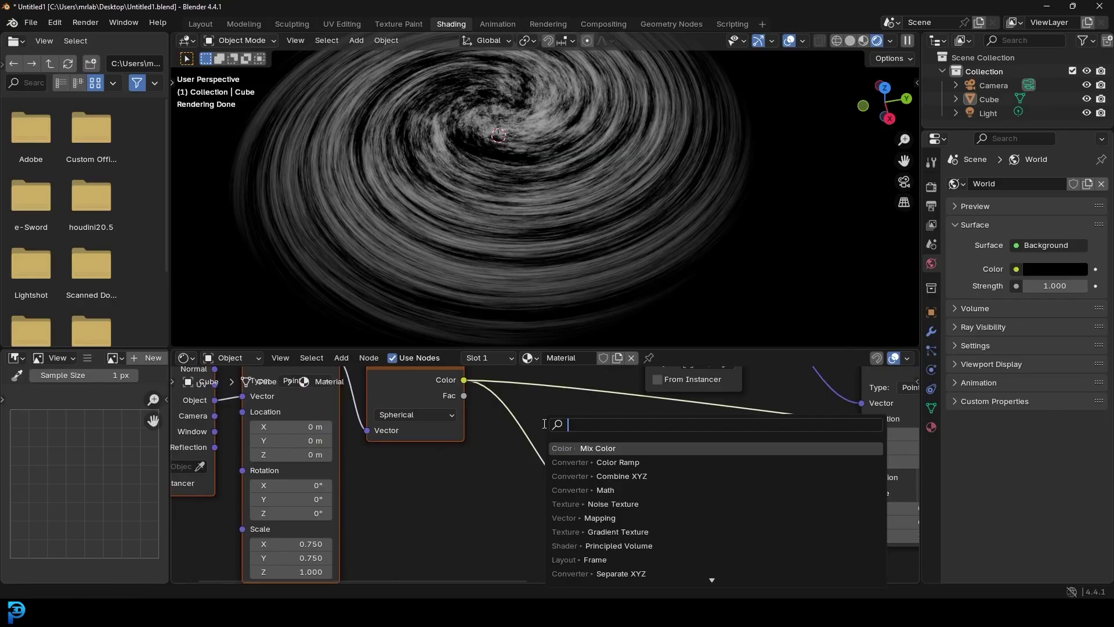
pyautogui.write('math')
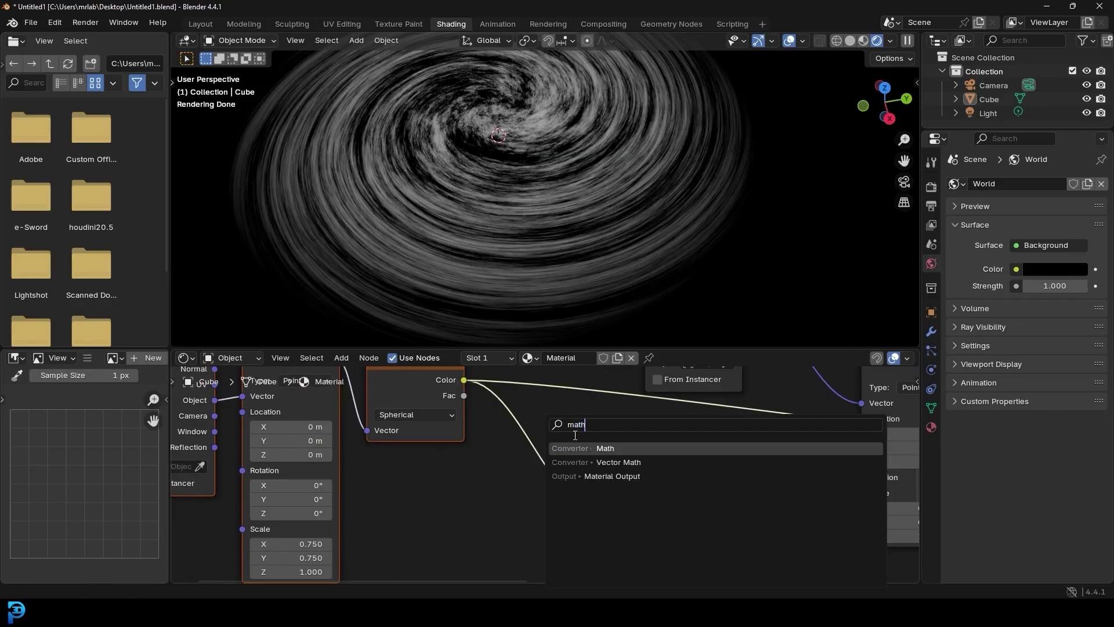
pyautogui.press('Return')
pyautogui.click(531, 458)
# Step: Set the new Math node to Power with an Exponent of 2.440 and inspect the spiral arms up close
pyautogui.click(520, 457)
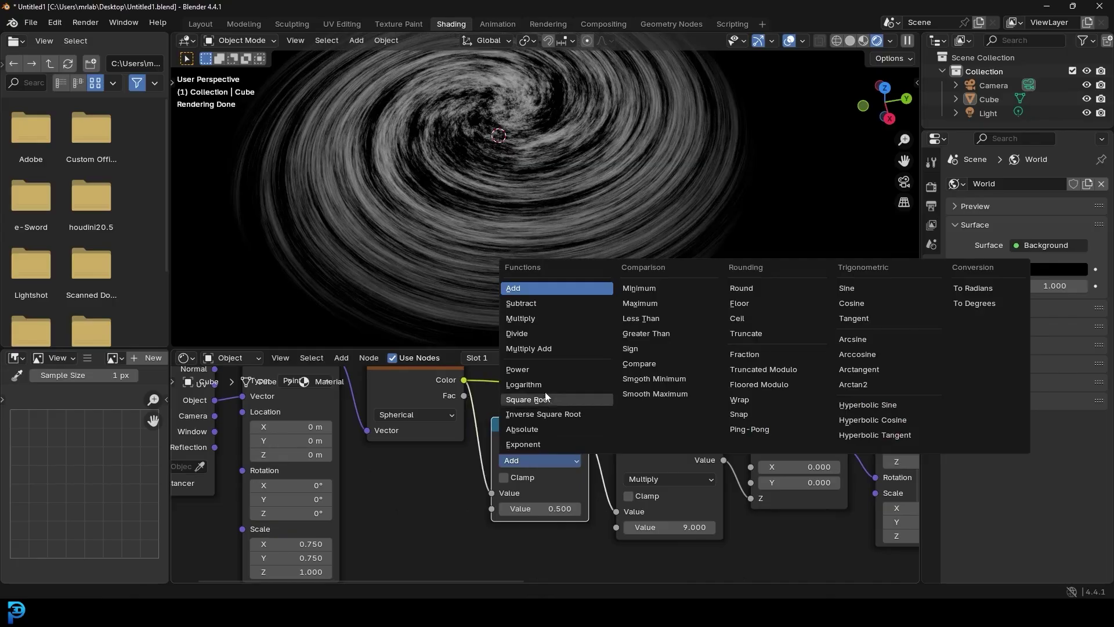
pyautogui.click(544, 369)
pyautogui.moveTo(540, 508); pyautogui.dragTo(620, 508)
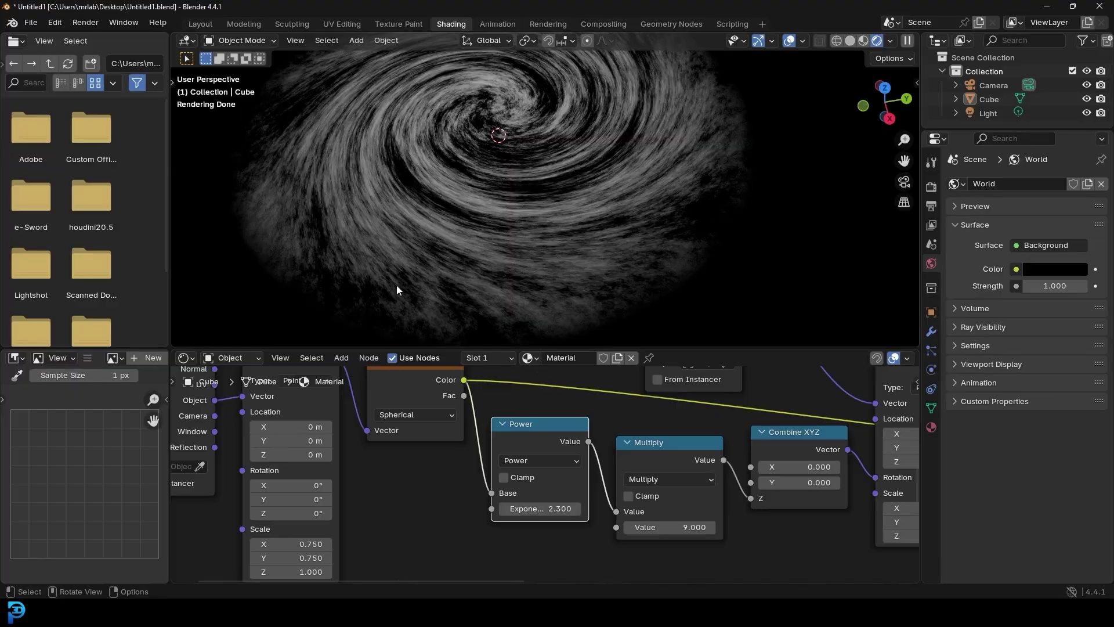
pyautogui.moveTo(539, 508); pyautogui.dragTo(557, 508)
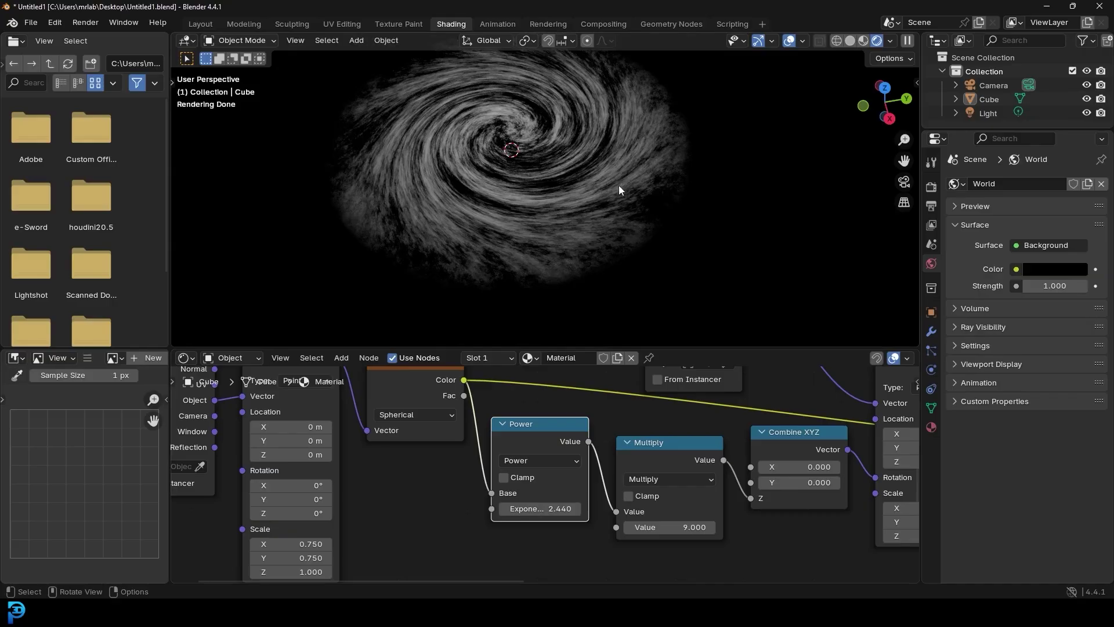
pyautogui.moveTo(621, 181); pyautogui.dragTo(623, 266, button='middle')
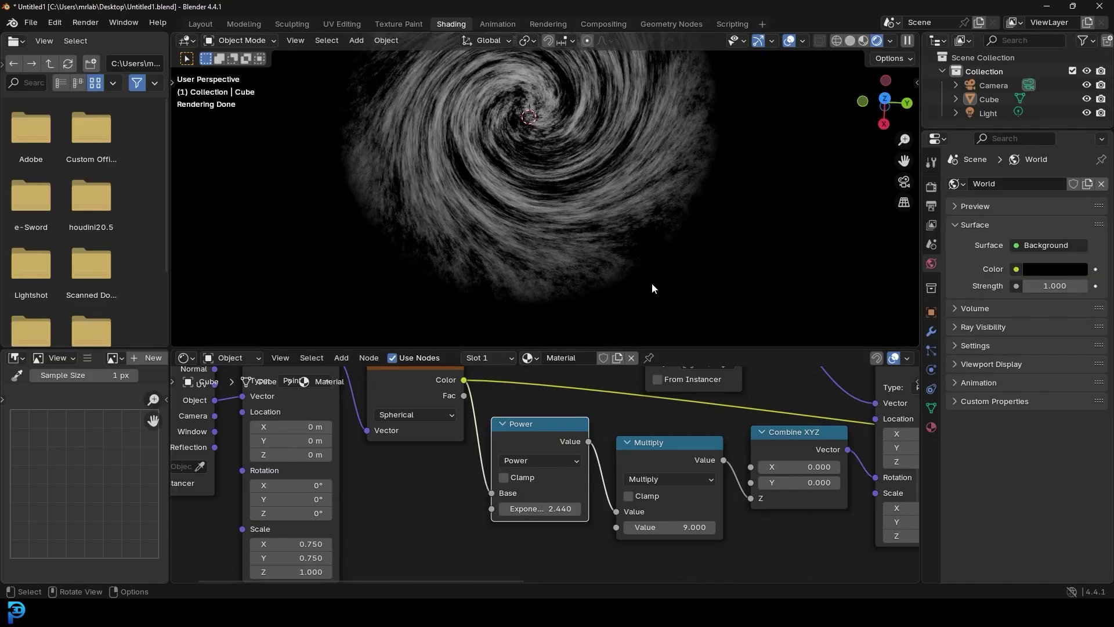
pyautogui.scroll(5, 652, 288)
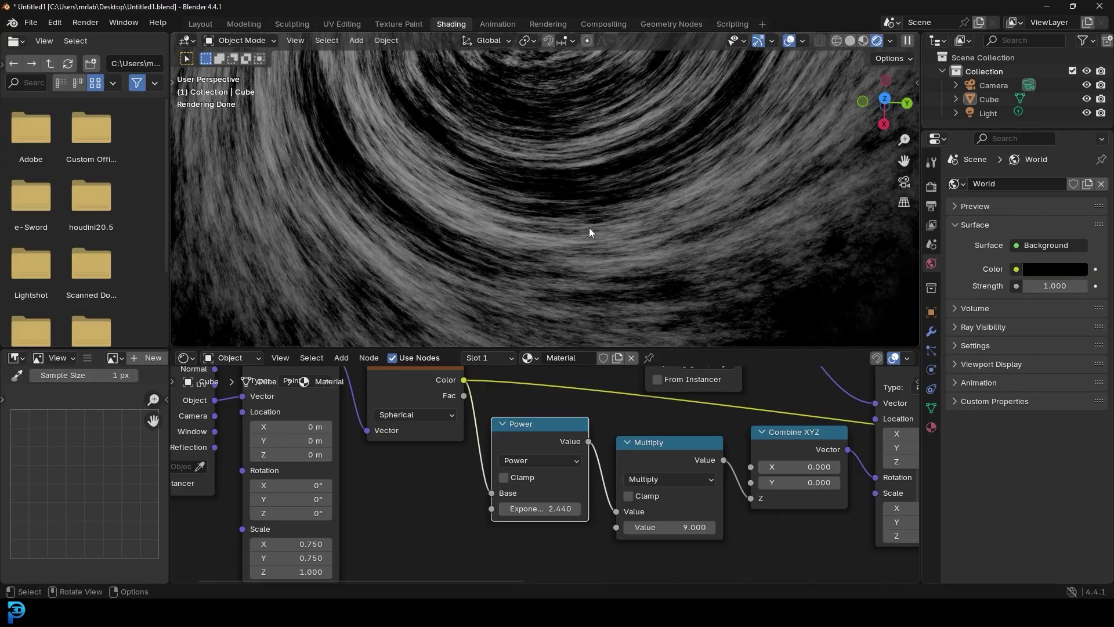
pyautogui.scroll(1, 590, 227)
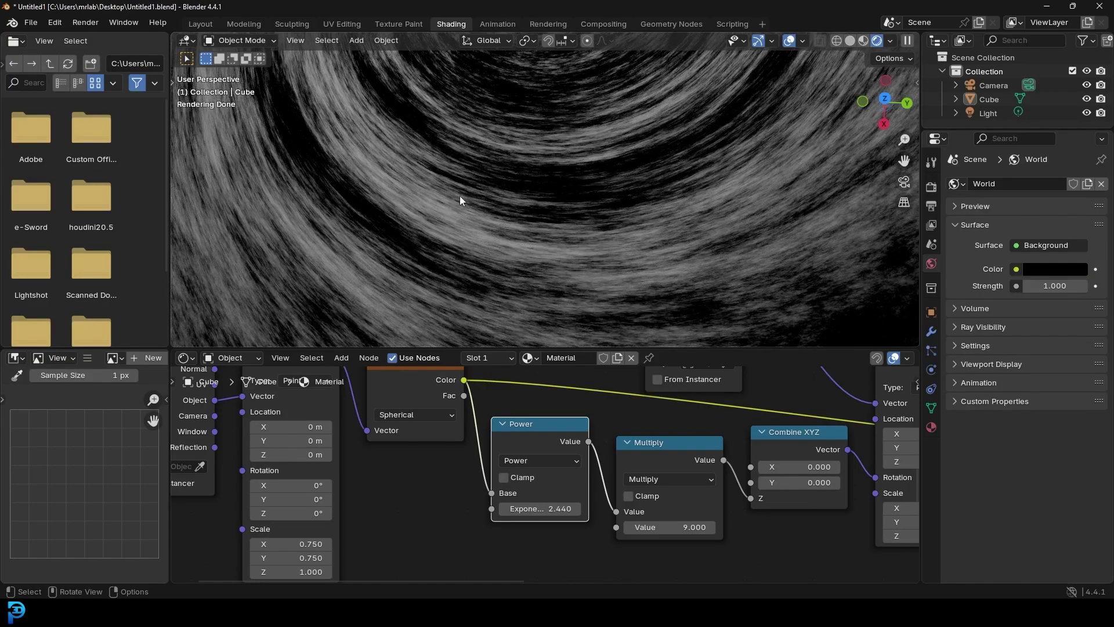
pyautogui.keyDown('shift'); pyautogui.moveTo(460, 199); pyautogui.dragTo(410, 197, button='middle'); pyautogui.keyUp('shift')
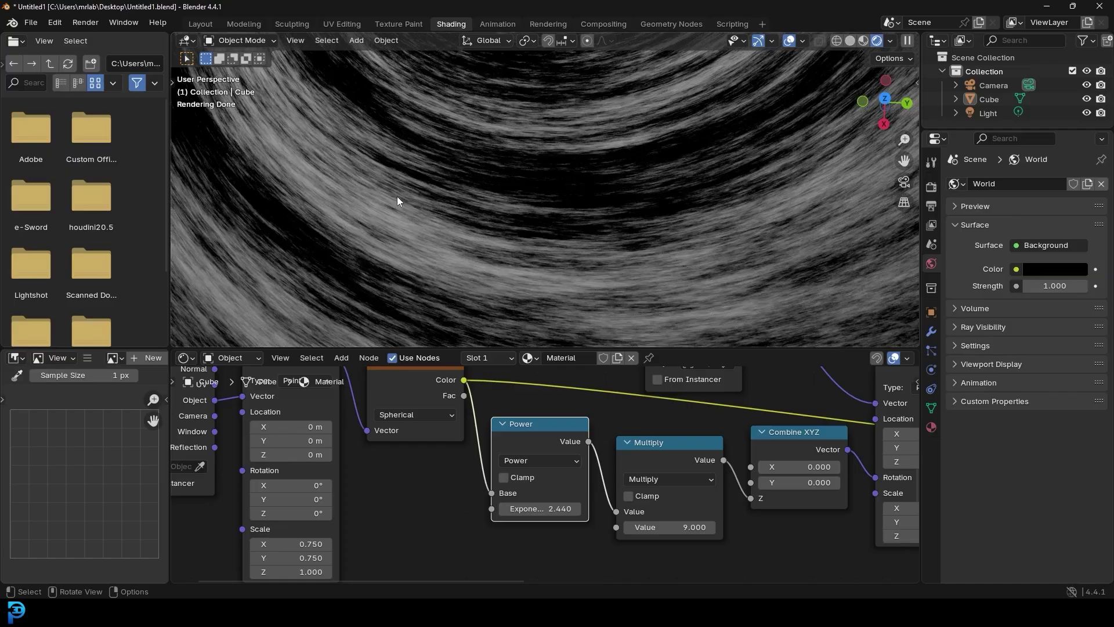
pyautogui.scroll(-3, 398, 200)
# Step: Move the first Texture Coordinate and Mapping nodes away from the Gradient Texture to make room between them
pyautogui.scroll(-2, 406, 442)
pyautogui.moveTo(421, 450); pyautogui.dragTo(578, 492, button='middle')
pyautogui.scroll(1, 579, 491)
pyautogui.moveTo(536, 387); pyautogui.dragTo(362, 471)
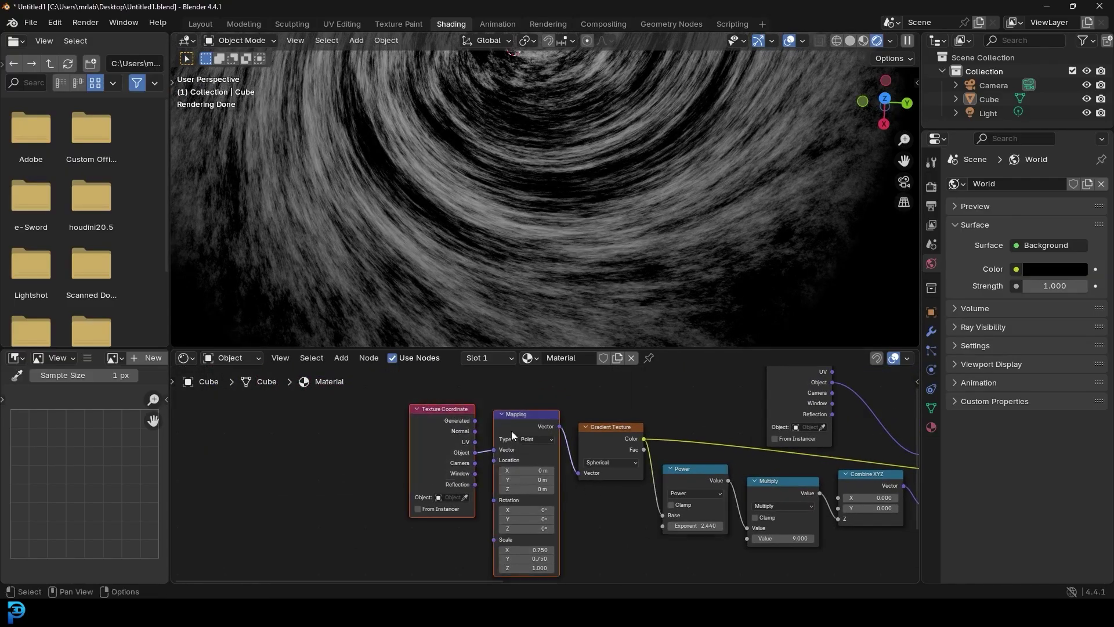
pyautogui.moveTo(510, 421); pyautogui.dragTo(391, 416)
pyautogui.moveTo(571, 439); pyautogui.dragTo(554, 435, button='middle')
pyautogui.scroll(3, 555, 435)
# Step: Insert a Mix Color node between the Mapping node's Vector output and the Gradient Texture's Vector input
pyautogui.click(483, 419)
pyautogui.hotkey('shift', 'a')
pyautogui.click(483, 419)
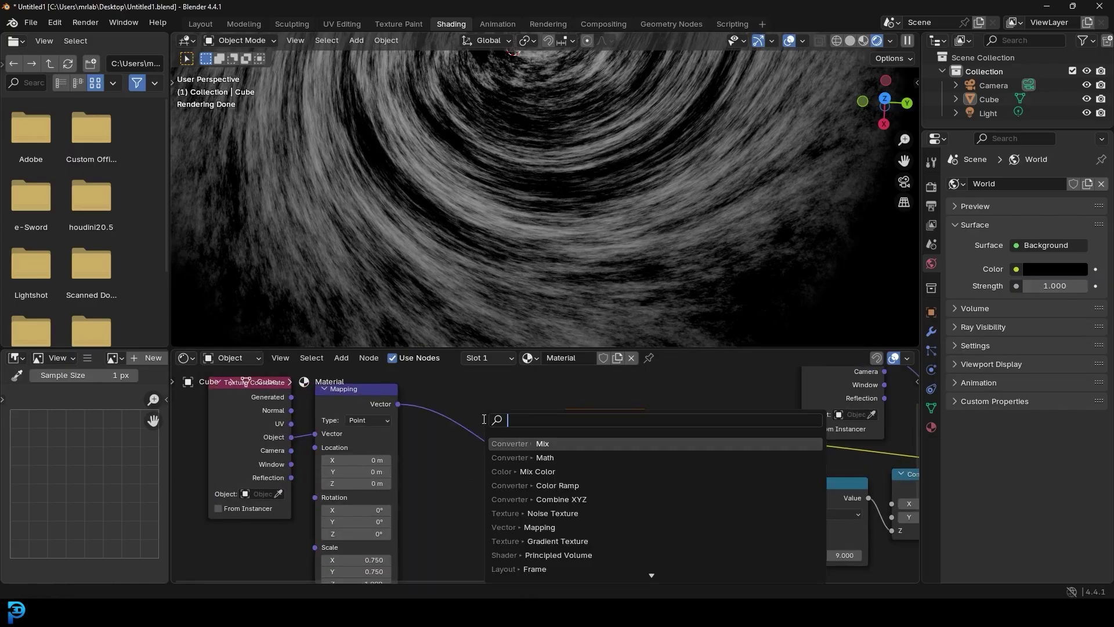
pyautogui.write('mix colo')
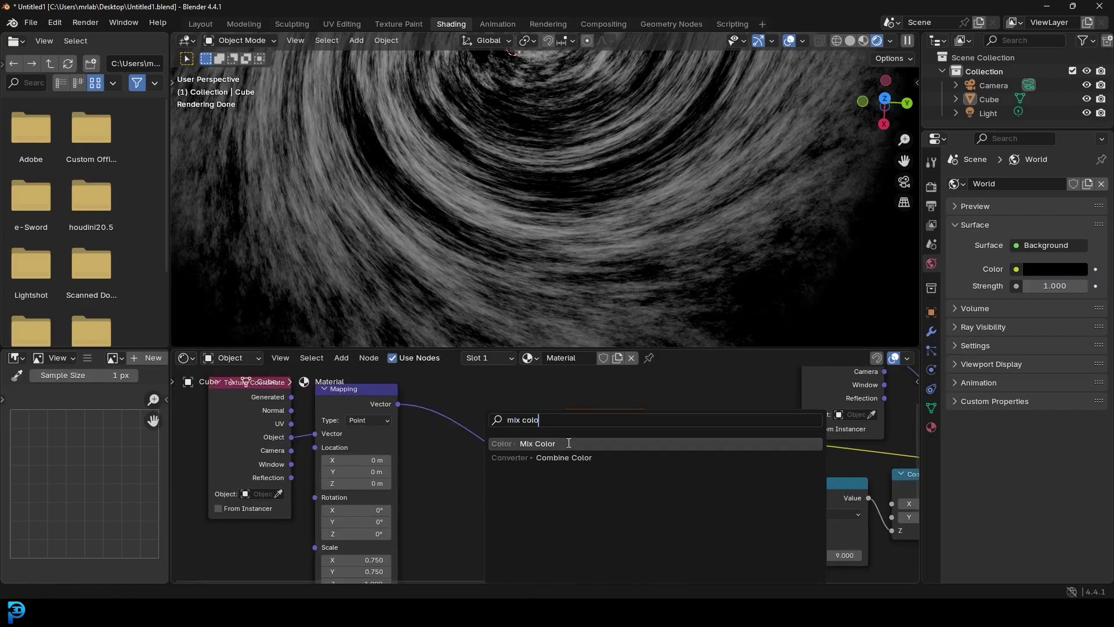
pyautogui.click(558, 443)
pyautogui.click(522, 434)
# Step: Add a Noise Texture whose Fac output feeds the new Mix Color node's B input
pyautogui.scroll(3, 522, 434)
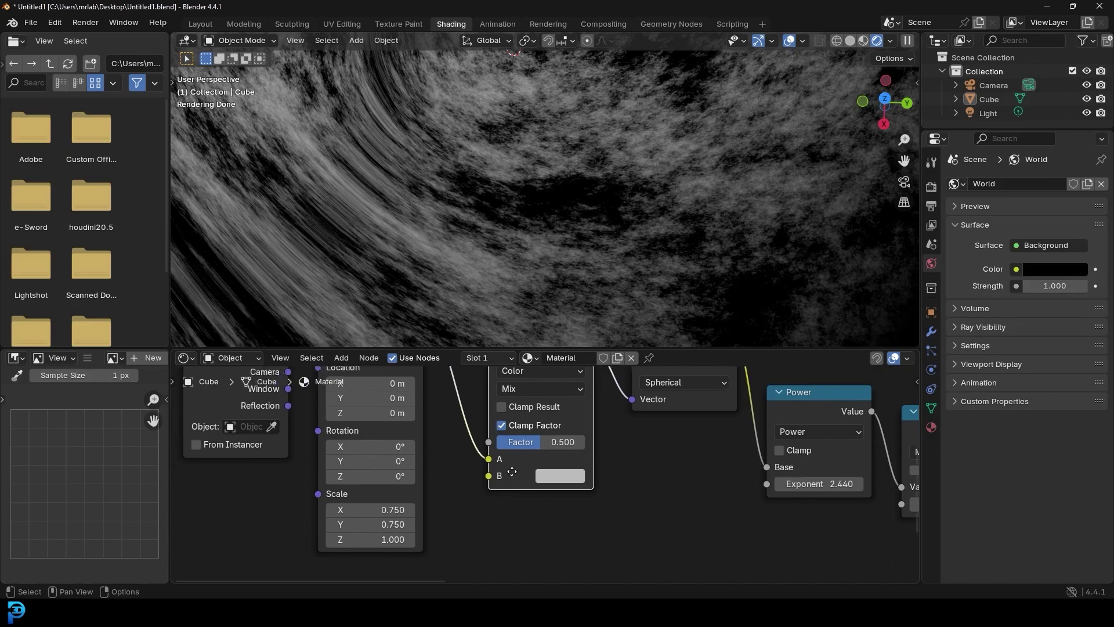
pyautogui.moveTo(507, 430); pyautogui.dragTo(482, 521)
pyautogui.write('noi')
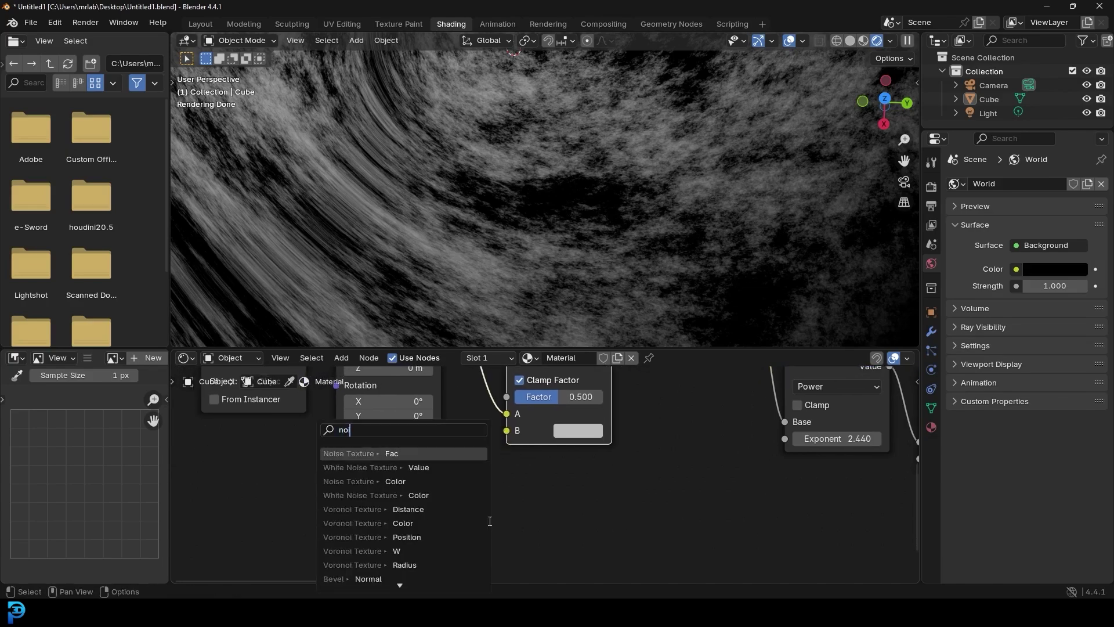
pyautogui.click(380, 459)
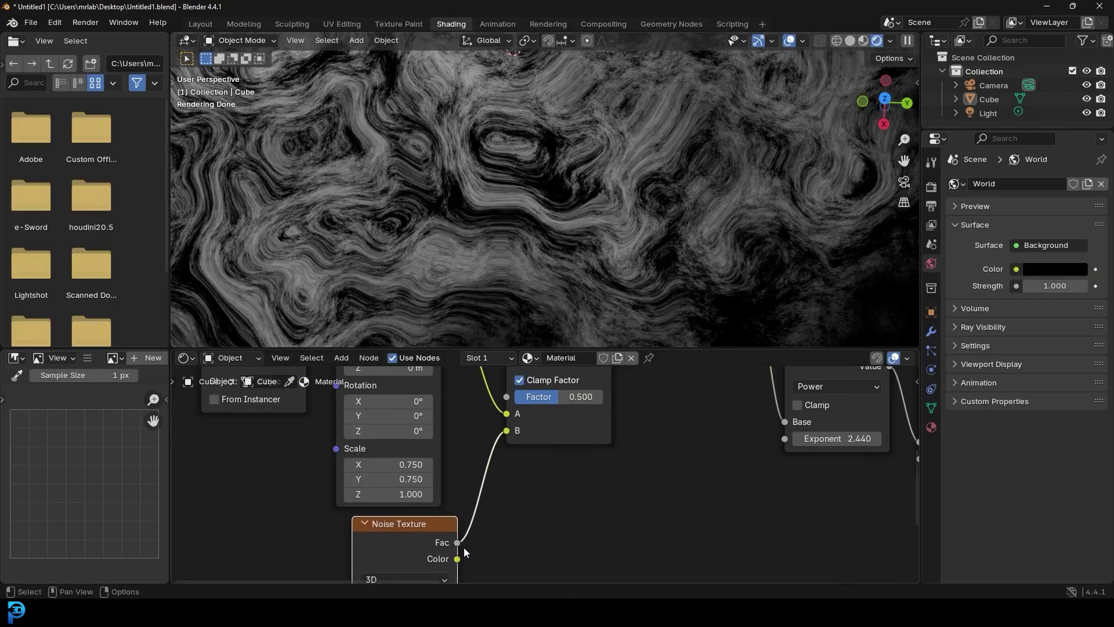
# Step: Set the new Noise Texture's Scale to 10 and its Detail to 4
pyautogui.moveTo(507, 458); pyautogui.dragTo(521, 345, button='middle')
pyautogui.scroll(1, 521, 574)
pyautogui.moveTo(508, 544); pyautogui.dragTo(515, 495, button='middle')
pyautogui.click(405, 493)
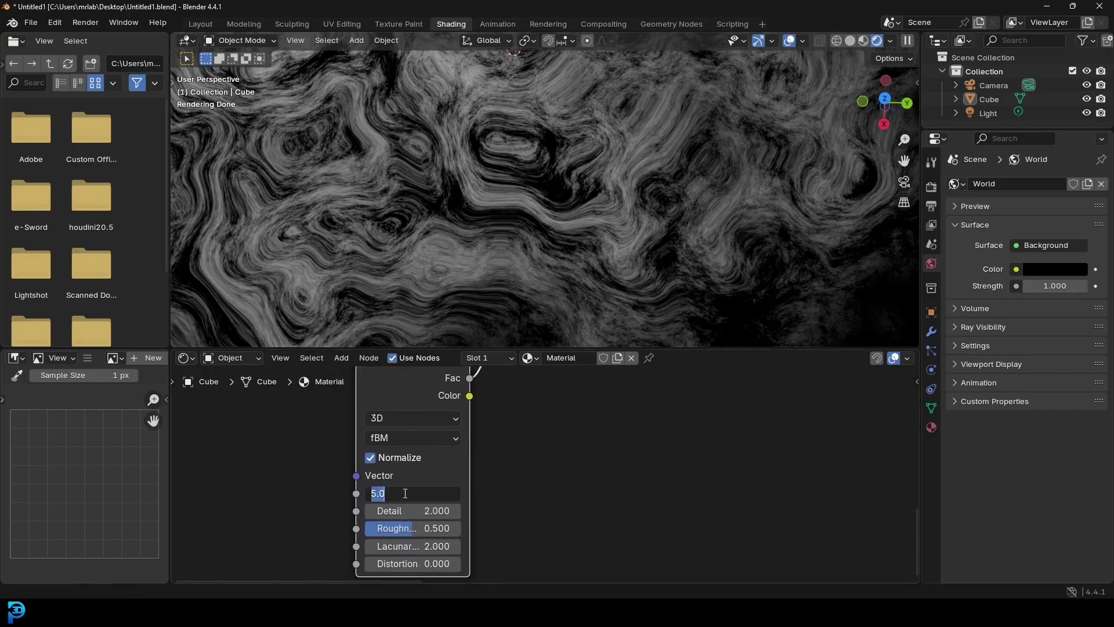
pyautogui.write('10')
pyautogui.press('Return')
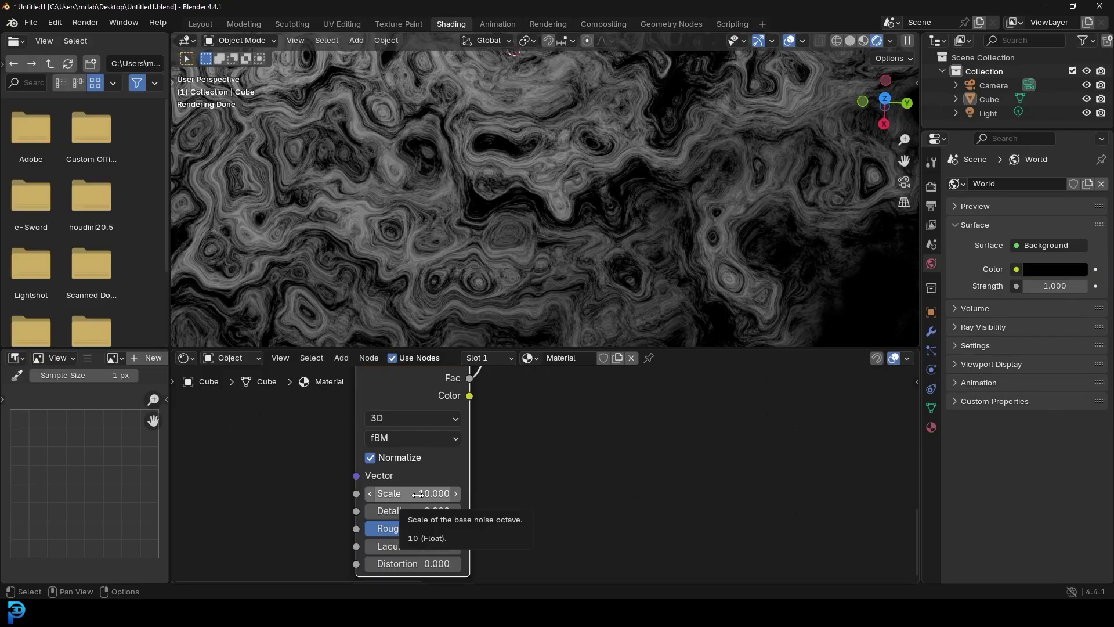
pyautogui.doubleClick(424, 510)
pyautogui.write('4')
pyautogui.press('Return')
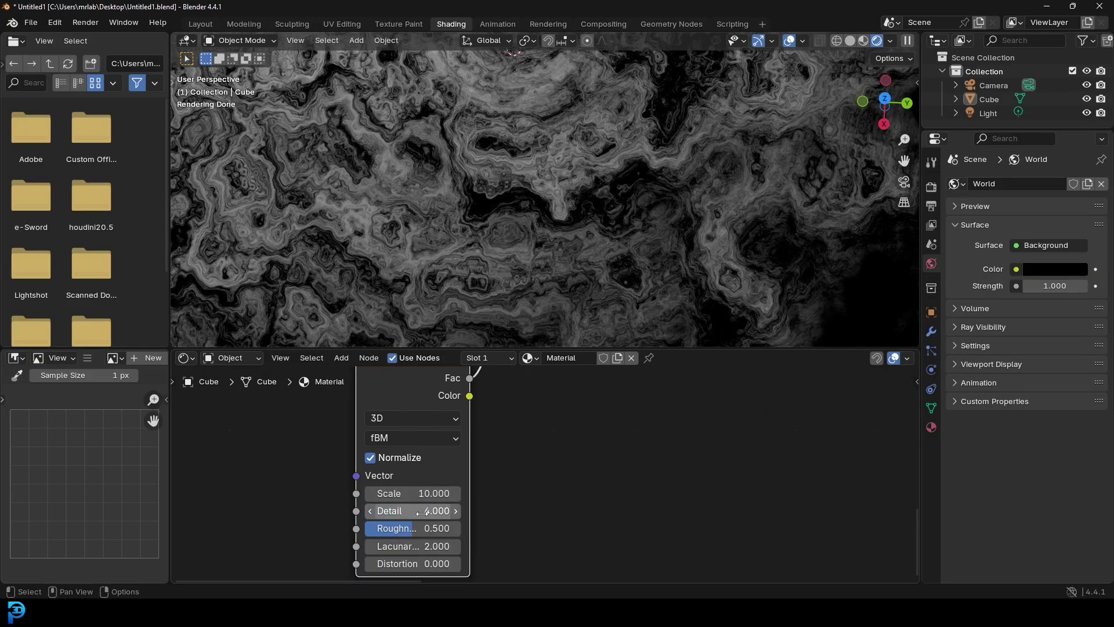
# Step: Set the newest Noise Texture's Roughness to about 0.59 and the Factor of the Mix node it feeds to about 0.094
pyautogui.moveTo(412, 527); pyautogui.dragTo(424, 531)
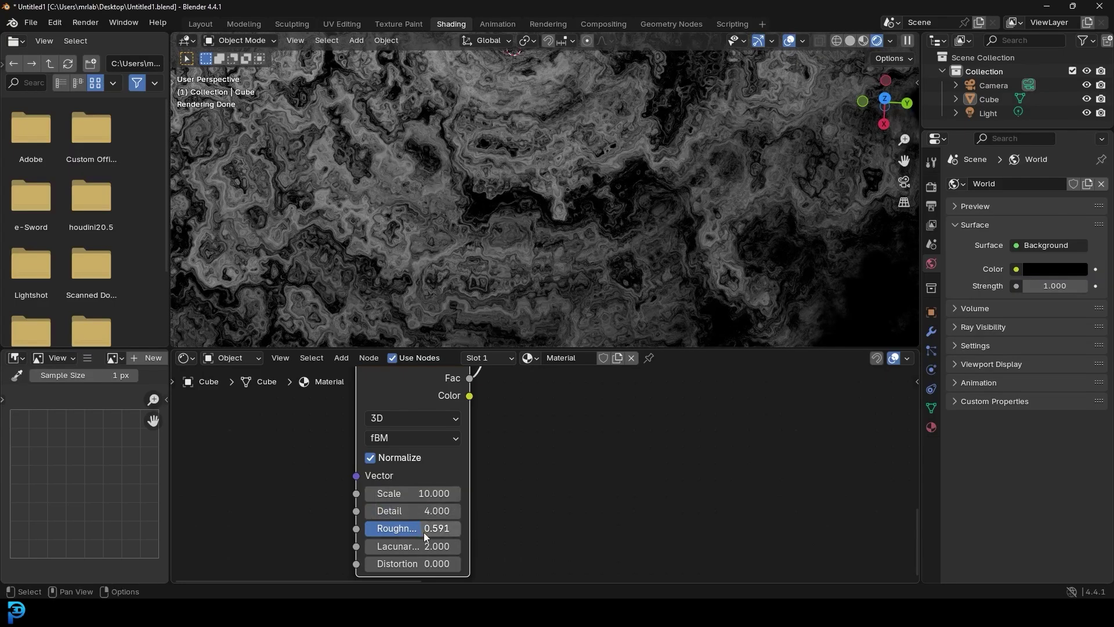
pyautogui.scroll(-2, 485, 446)
pyautogui.moveTo(546, 444); pyautogui.dragTo(436, 580, button='middle')
pyautogui.scroll(-4, 513, 179)
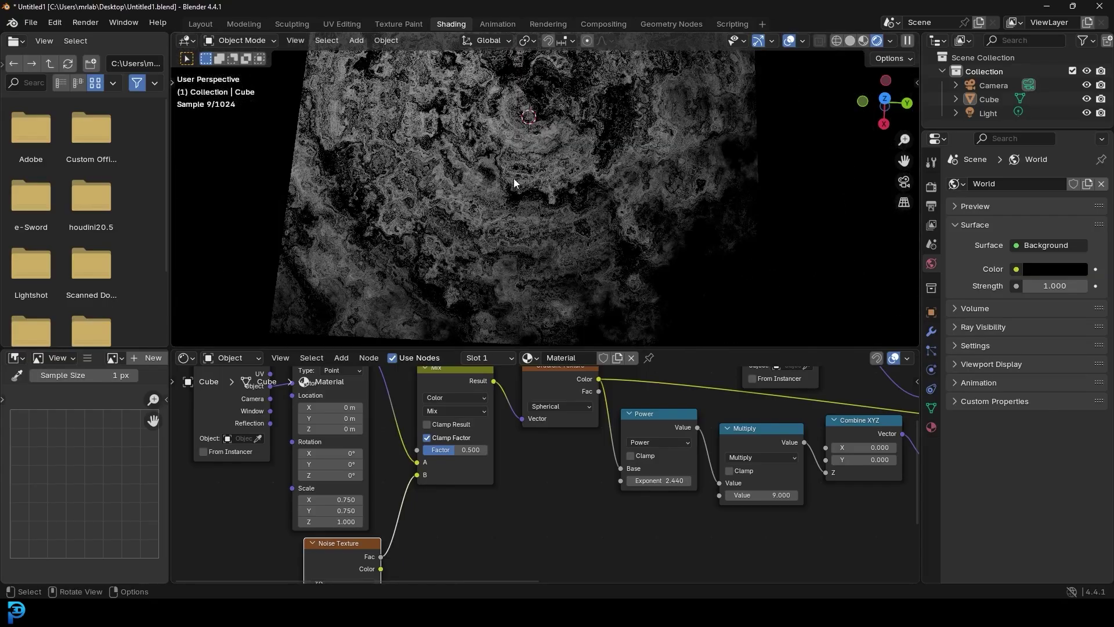
pyautogui.scroll(2, 516, 169)
pyautogui.scroll(4, 513, 520)
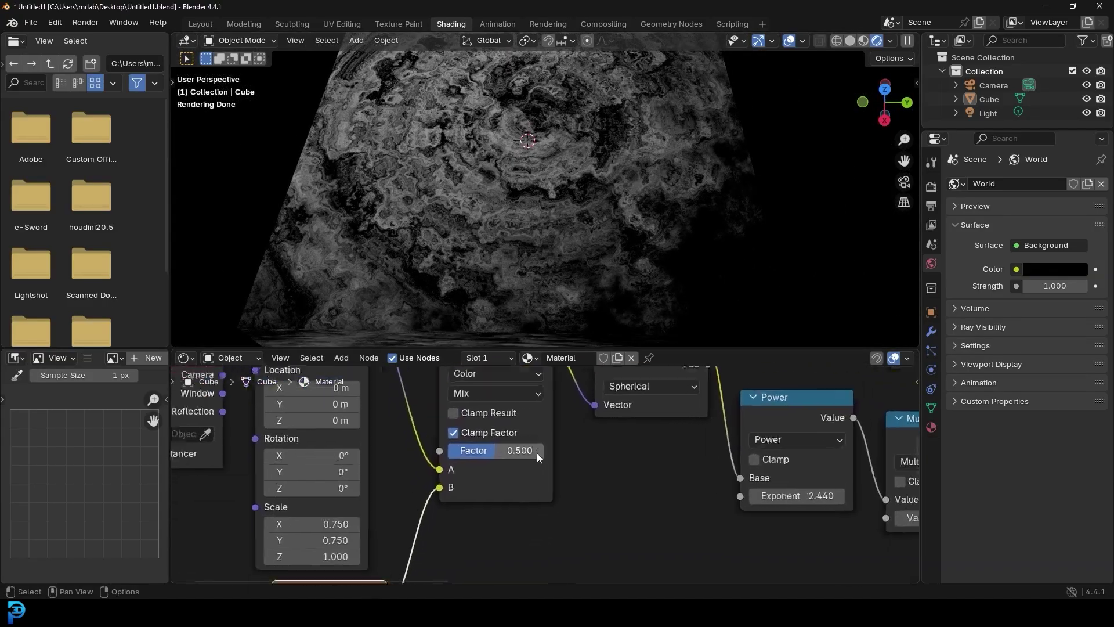
pyautogui.scroll(1, 537, 457)
pyautogui.moveTo(536, 451); pyautogui.dragTo(487, 451)
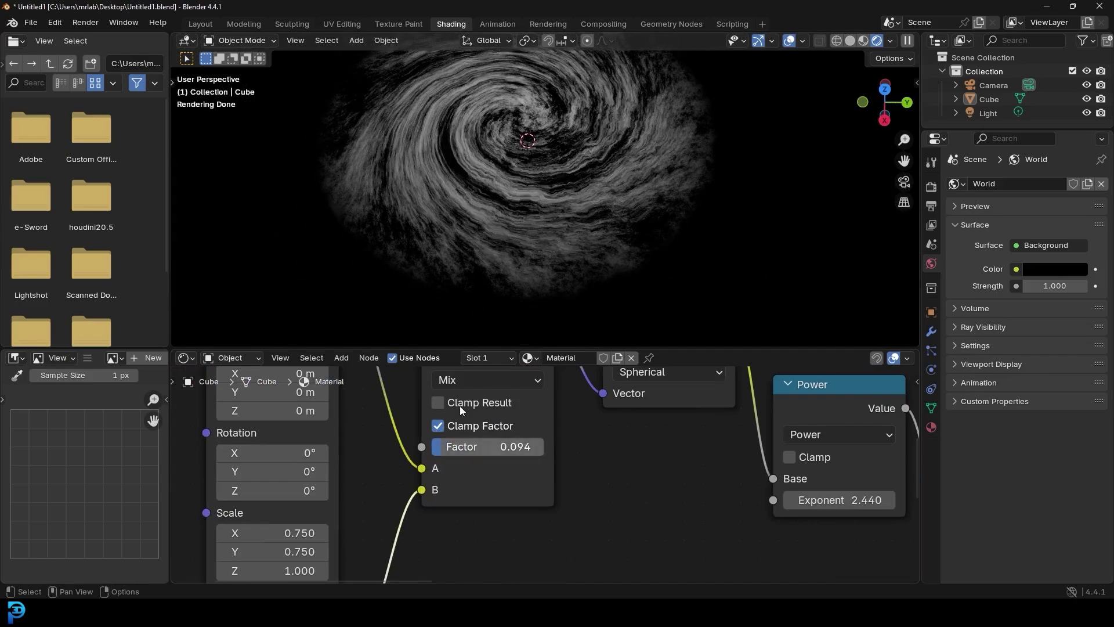
# Step: Set the same Noise Texture's Scale to 27.7, Detail to 7.9 and Roughness to 0.927
pyautogui.scroll(3, 541, 197)
pyautogui.scroll(2, 476, 202)
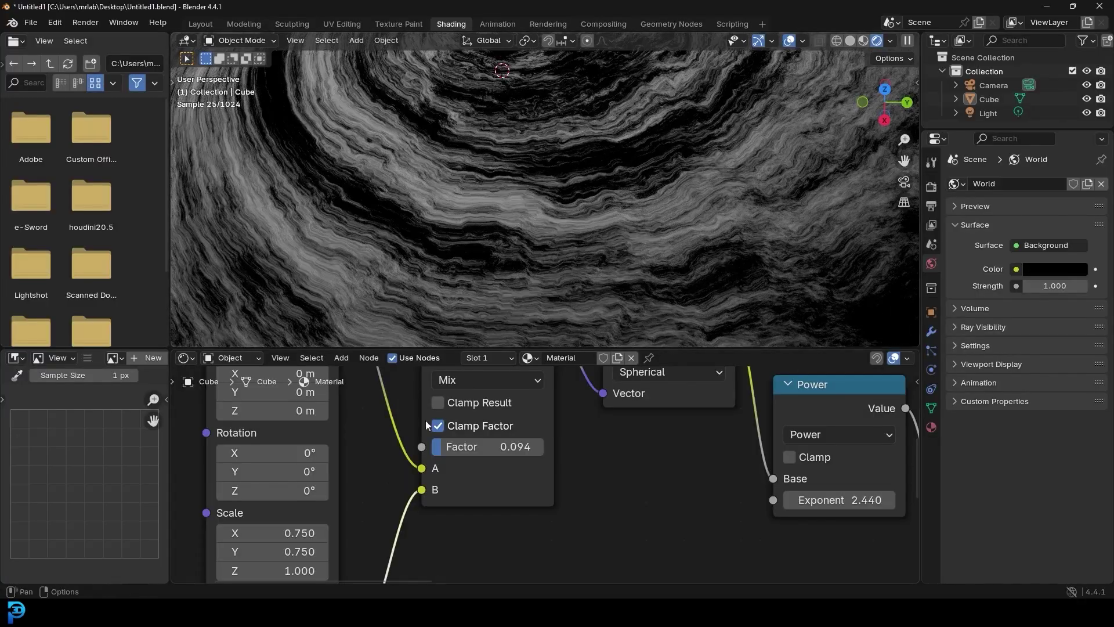
pyautogui.scroll(-4, 398, 504)
pyautogui.moveTo(398, 505); pyautogui.dragTo(496, 352, button='middle')
pyautogui.moveTo(481, 550); pyautogui.dragTo(500, 491, button='middle')
pyautogui.scroll(6, 502, 463)
pyautogui.moveTo(431, 498); pyautogui.dragTo(492, 528)
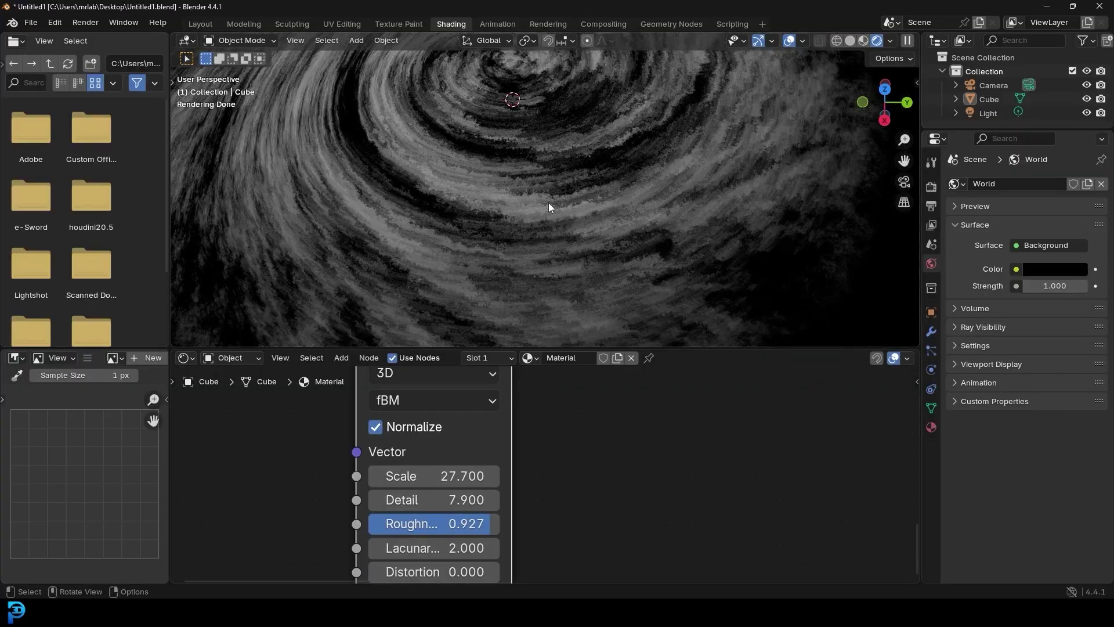
pyautogui.scroll(-3, 548, 203)
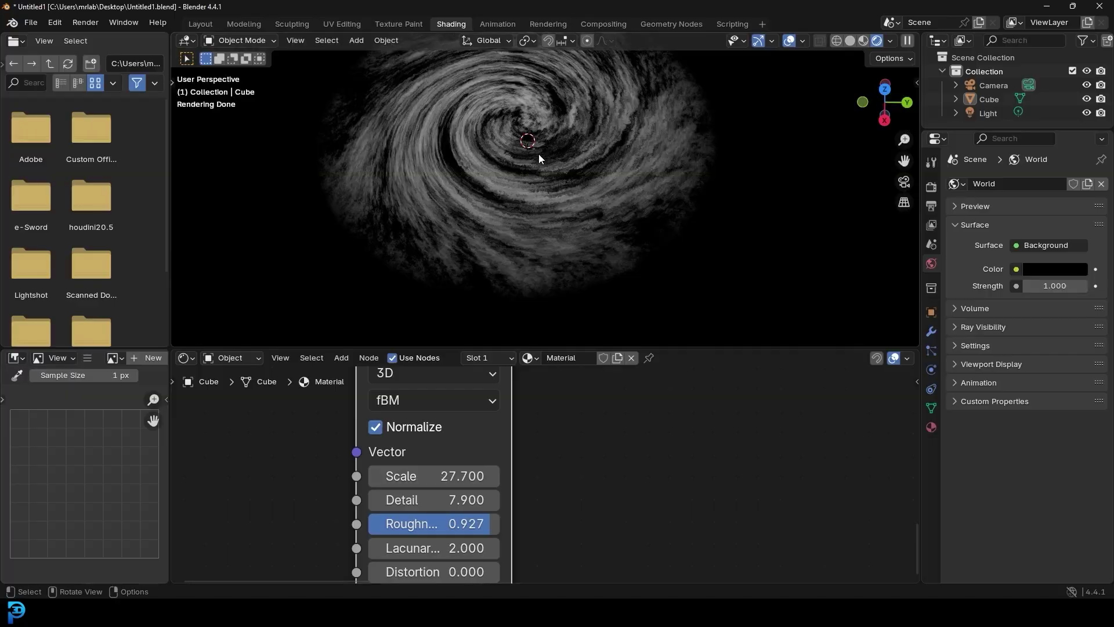
pyautogui.moveTo(537, 162); pyautogui.dragTo(517, 113, button='middle')
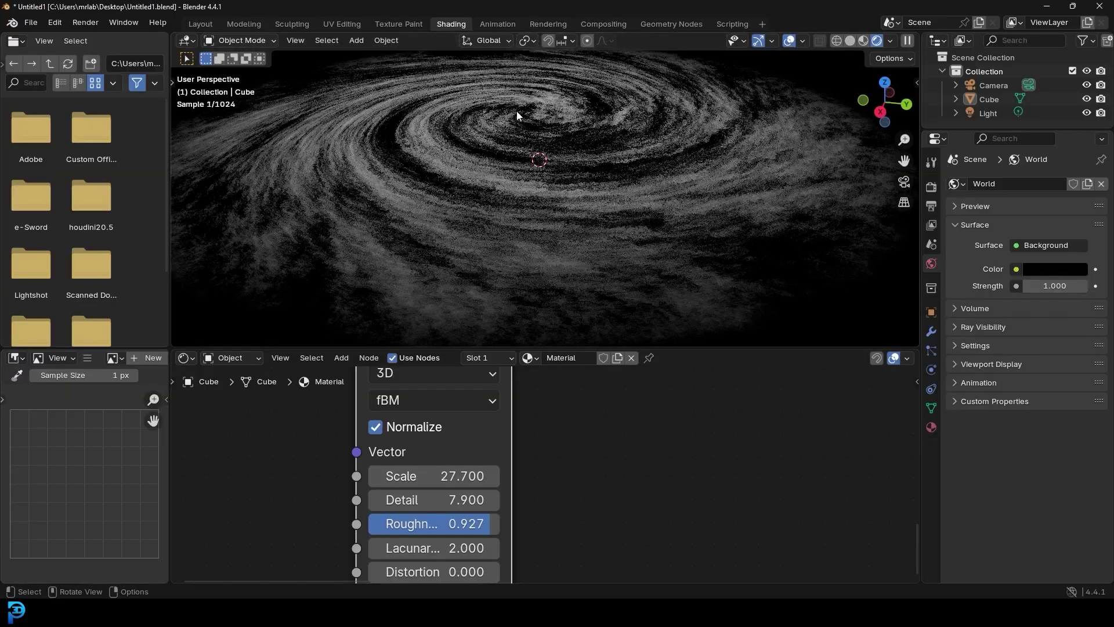
# Step: Enlarge the node editor area by shifting its border with the 3D viewport
pyautogui.moveTo(562, 351); pyautogui.dragTo(586, 170)
pyautogui.scroll(-3, 567, 302)
pyautogui.scroll(-3, 566, 298)
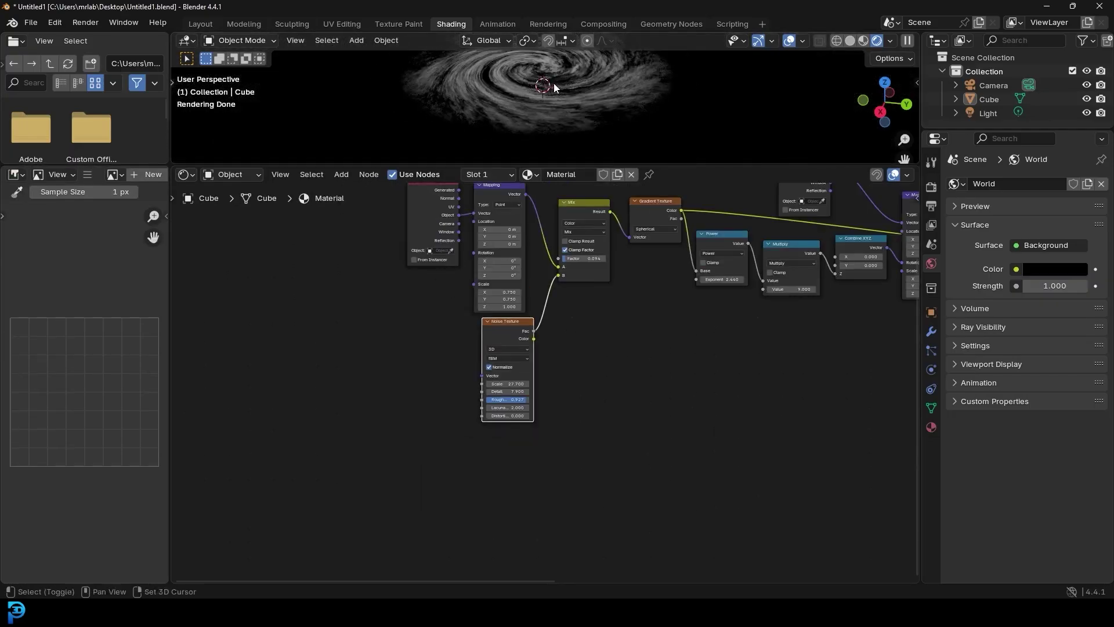
pyautogui.moveTo(621, 320); pyautogui.dragTo(279, 431, button='middle')
pyautogui.scroll(-4, 641, 428)
pyautogui.moveTo(642, 428); pyautogui.dragTo(575, 413, button='middle')
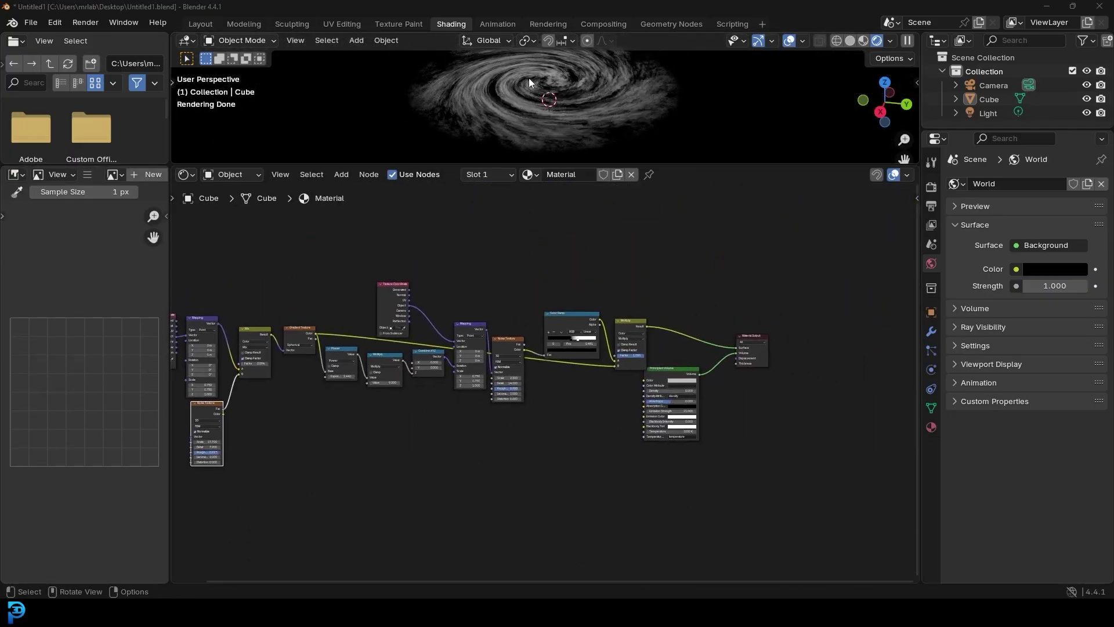
pyautogui.scroll(2, 558, 76)
pyautogui.moveTo(551, 169); pyautogui.dragTo(554, 253)
# Step: Move the Principled Volume and Material Output nodes away from the Multiply color node to make room between them
pyautogui.moveTo(669, 377); pyautogui.dragTo(365, 394, button='middle')
pyautogui.scroll(4, 479, 450)
pyautogui.moveTo(420, 450); pyautogui.dragTo(516, 449, button='middle')
pyautogui.scroll(1, 516, 449)
pyautogui.scroll(4, 567, 492)
pyautogui.moveTo(600, 516); pyautogui.dragTo(352, 312)
pyautogui.moveTo(347, 417); pyautogui.dragTo(583, 438)
pyautogui.moveTo(393, 362); pyautogui.dragTo(583, 383, button='middle')
# Step: Duplicate the Multiply color node, insert the copy before the Material Output and set its blending mode to Add
pyautogui.scroll(5, 584, 383)
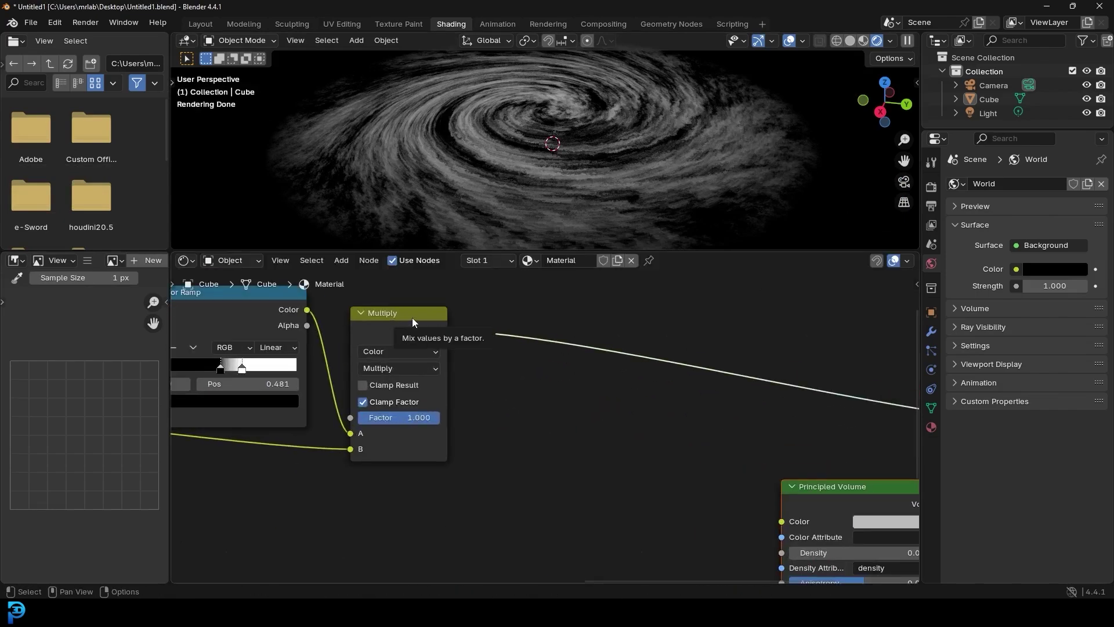
pyautogui.scroll(1, 412, 318)
pyautogui.hotkey('shift', 'd')
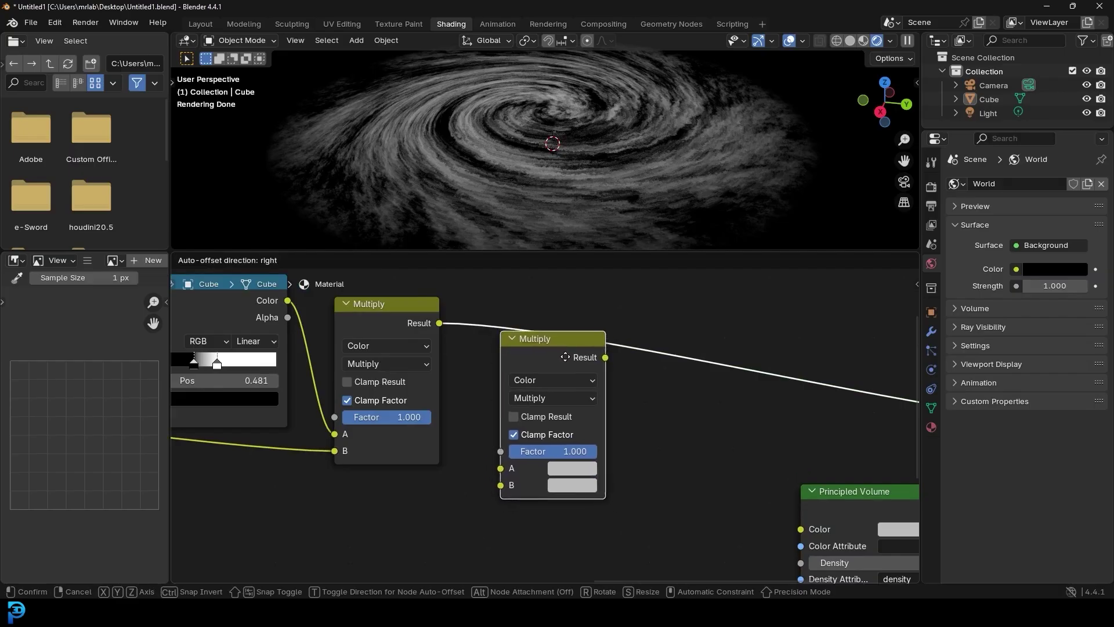
pyautogui.click(568, 362)
pyautogui.click(536, 404)
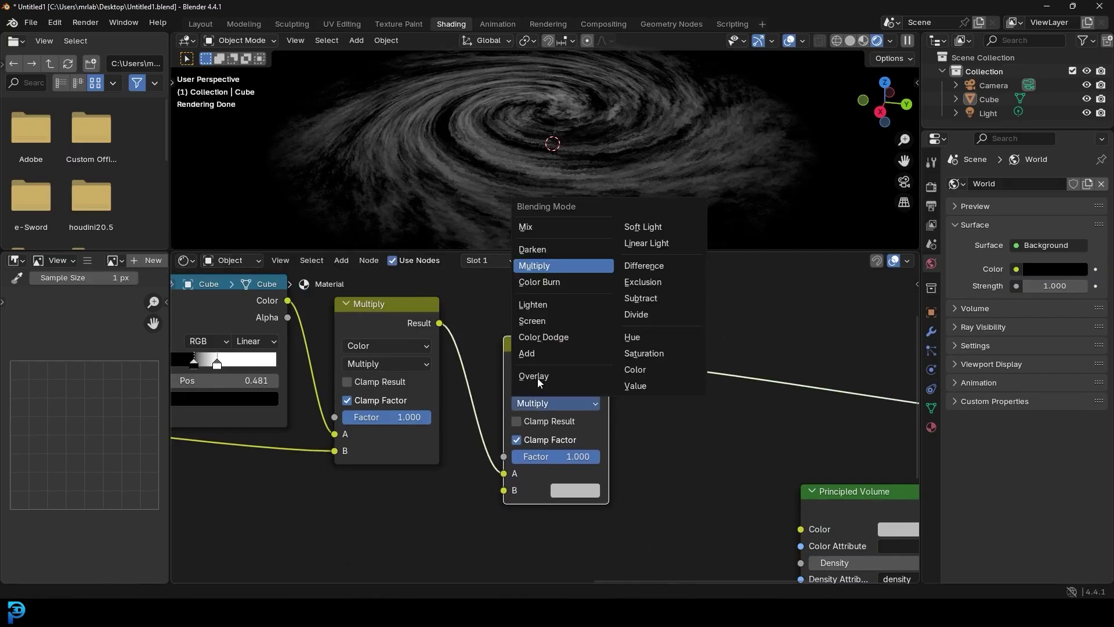
pyautogui.click(535, 353)
# Step: Duplicate the spherical Gradient Texture that follows the first Mix node
pyautogui.scroll(-2, 468, 464)
pyautogui.scroll(-11, 482, 453)
pyautogui.moveTo(331, 463); pyautogui.dragTo(646, 438, button='middle')
pyautogui.scroll(3, 646, 437)
pyautogui.moveTo(356, 433); pyautogui.dragTo(475, 470, button='middle')
pyautogui.scroll(3, 474, 469)
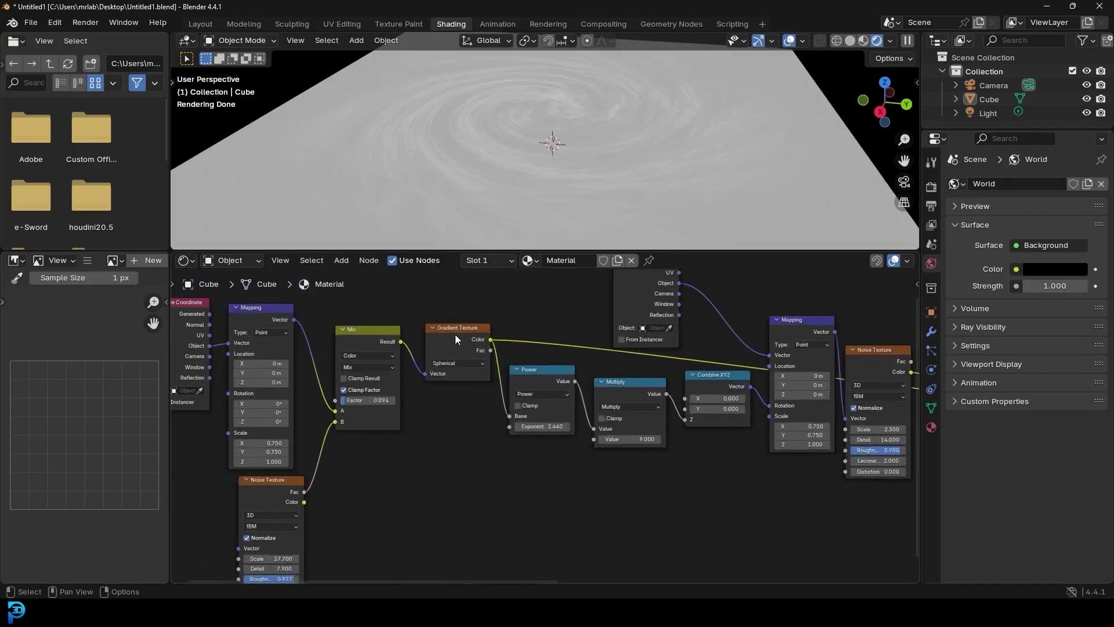
pyautogui.scroll(2, 455, 334)
pyautogui.click(436, 321)
pyautogui.scroll(-5, 430, 328)
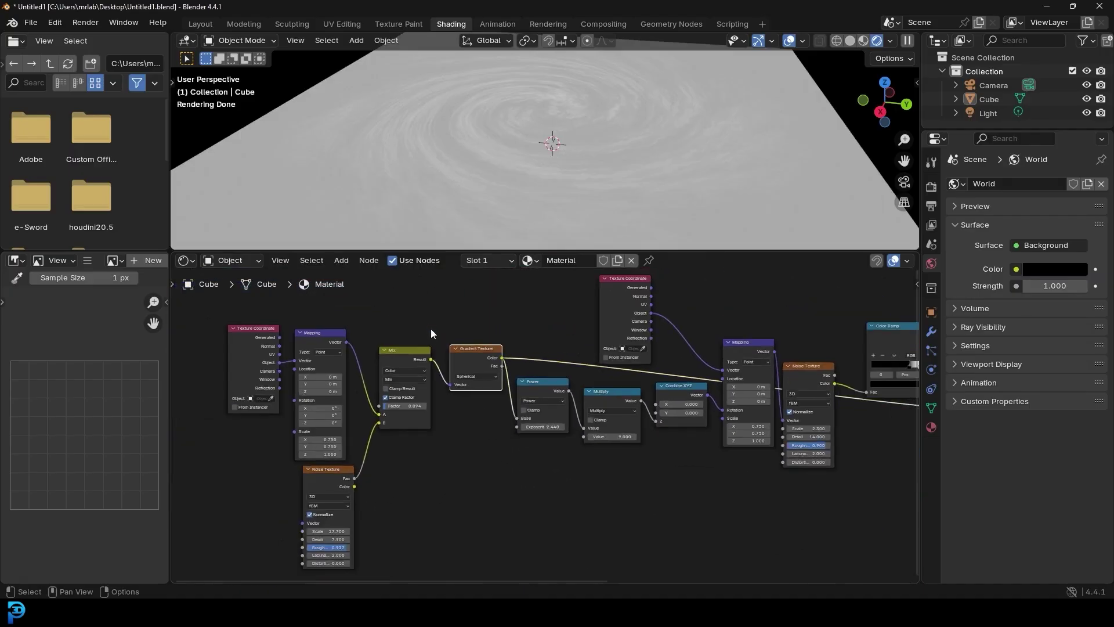
pyautogui.hotkey('shift', 'd')
pyautogui.click(853, 498)
# Step: Place the duplicated Gradient Texture below the Multiply color node and connect its Color output to the Add node's B input
pyautogui.moveTo(729, 413); pyautogui.dragTo(358, 345, button='middle')
pyautogui.scroll(3, 565, 397)
pyautogui.press('g')
pyautogui.click(664, 397)
pyautogui.moveTo(665, 397); pyautogui.dragTo(509, 489, button='middle')
pyautogui.scroll(6, 509, 488)
pyautogui.moveTo(493, 495); pyautogui.dragTo(587, 429)
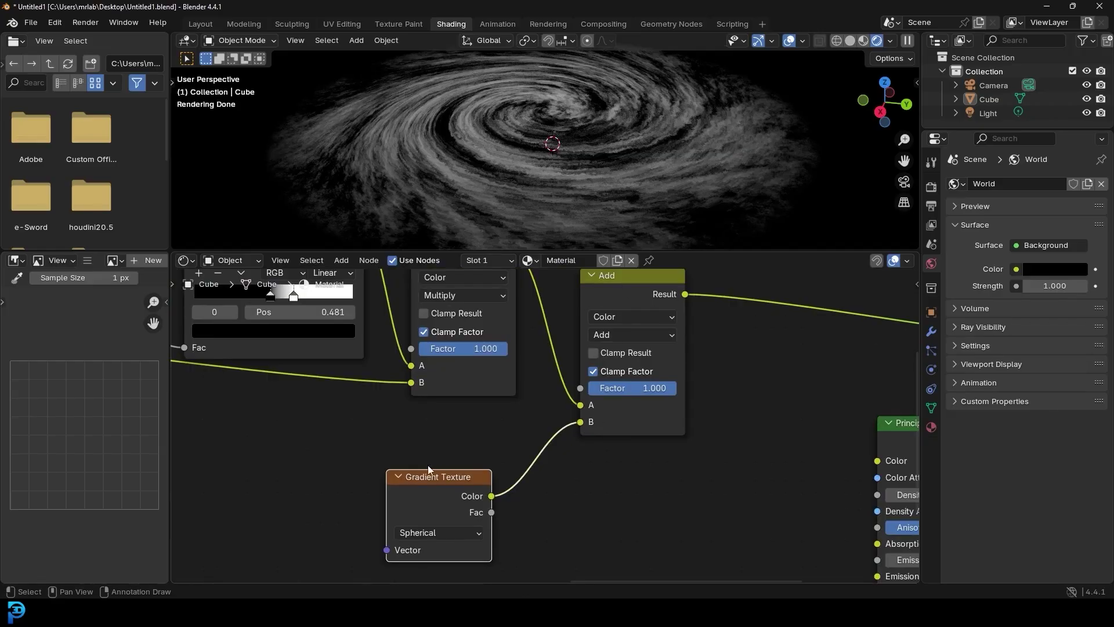
# Step: Copy the first Texture Coordinate and Mapping nodes
pyautogui.scroll(-14, 413, 467)
pyautogui.moveTo(367, 480); pyautogui.dragTo(574, 504, button='middle')
pyautogui.scroll(5, 555, 489)
pyautogui.moveTo(442, 506); pyautogui.dragTo(702, 467, button='middle')
pyautogui.scroll(3, 286, 284)
pyautogui.moveTo(272, 348); pyautogui.dragTo(329, 395, button='middle')
pyautogui.scroll(2, 329, 395)
pyautogui.moveTo(265, 319); pyautogui.dragTo(435, 402)
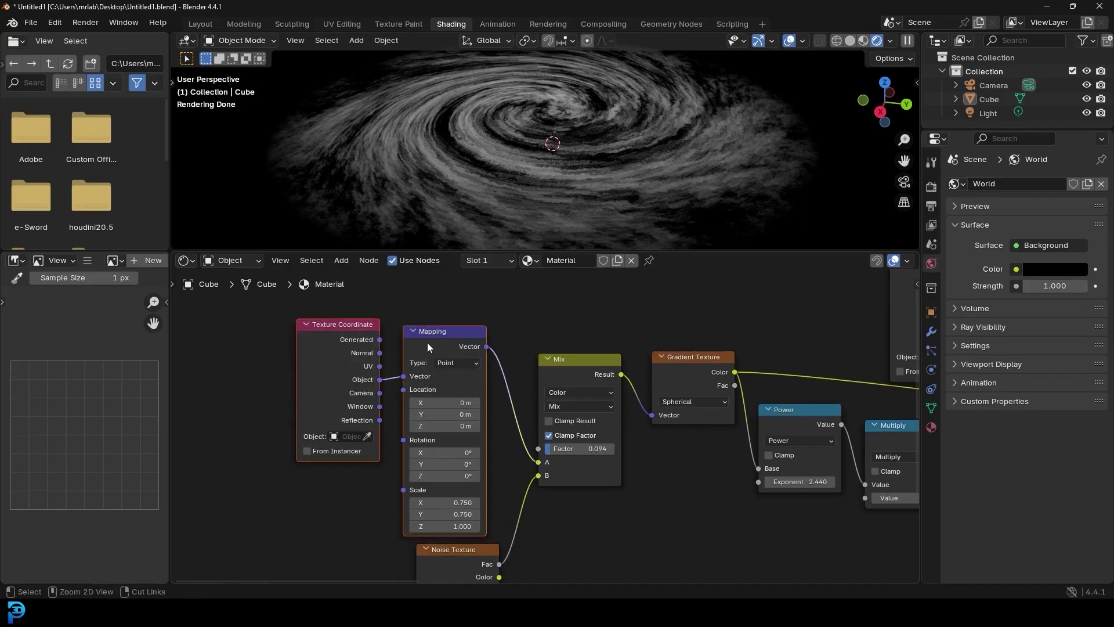
# Step: Paste the copied nodes beside the duplicated Gradient Texture and connect the Mapping node's Vector output to its Vector input
pyautogui.scroll(-3, 580, 453)
pyautogui.moveTo(749, 454); pyautogui.dragTo(337, 390, button='middle')
pyautogui.scroll(4, 497, 425)
pyautogui.moveTo(448, 414); pyautogui.dragTo(495, 393, button='middle')
pyautogui.moveTo(375, 383); pyautogui.dragTo(433, 396)
pyautogui.hotkey('ctrl', 'v')
pyautogui.scroll(1, 423, 366)
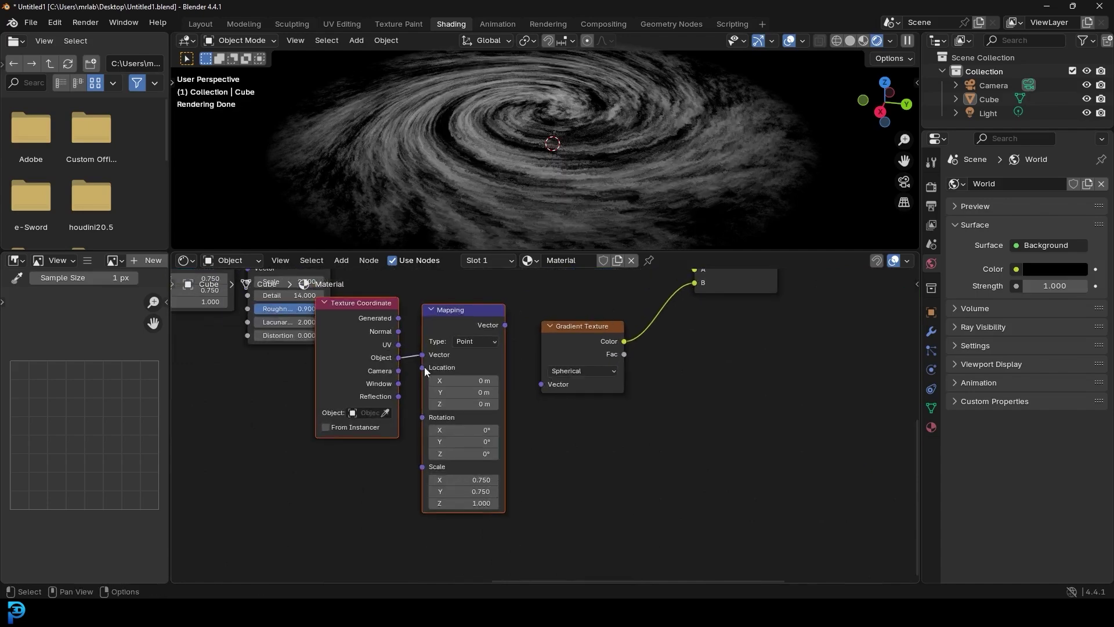
pyautogui.moveTo(425, 315); pyautogui.dragTo(421, 407)
pyautogui.moveTo(499, 418); pyautogui.dragTo(535, 385)
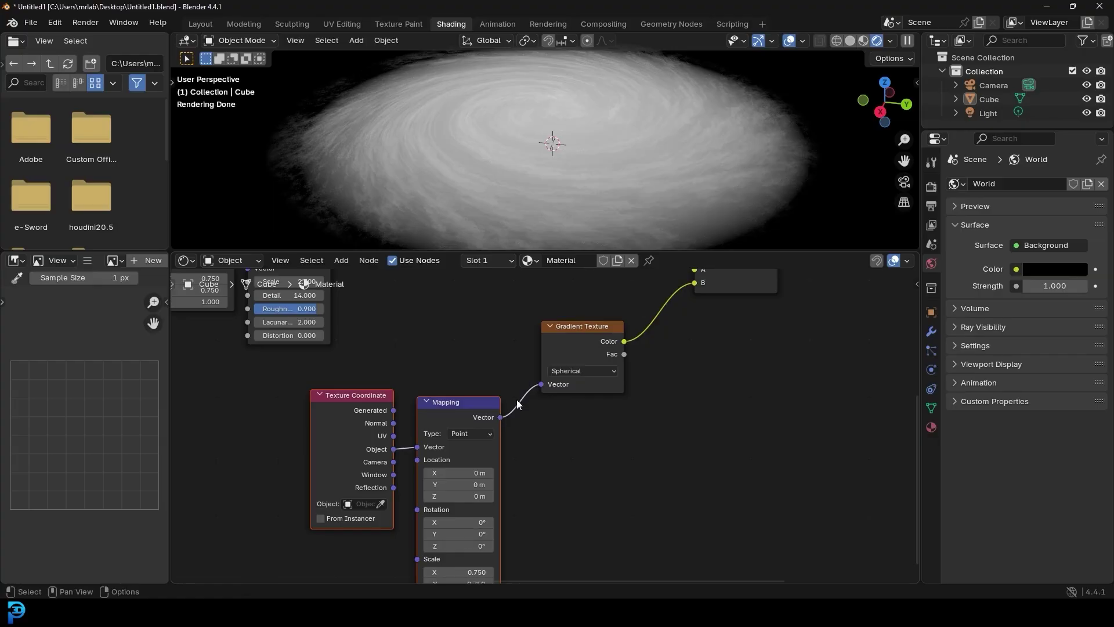
# Step: Set the pasted Mapping node's X and Y Scale to 4
pyautogui.moveTo(516, 399); pyautogui.dragTo(515, 294, button='middle')
pyautogui.scroll(3, 515, 295)
pyautogui.moveTo(451, 480)
pyautogui.mouseDown()
pyautogui.moveTo(454, 495)
pyautogui.moveTo(454, 478)
pyautogui.mouseUp()
pyautogui.press('Return')
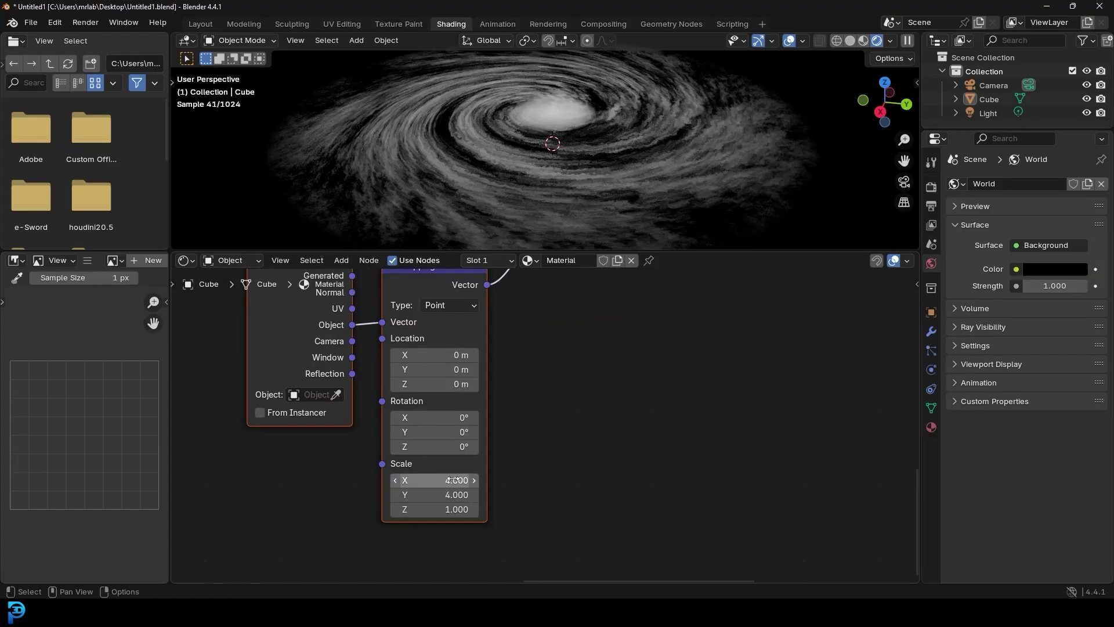
# Step: Enlarge the galaxy's bright core by setting the pasted Mapping node's Scale to 2.51 in X and 2.56 in Y
pyautogui.moveTo(432, 480); pyautogui.dragTo(396, 494)
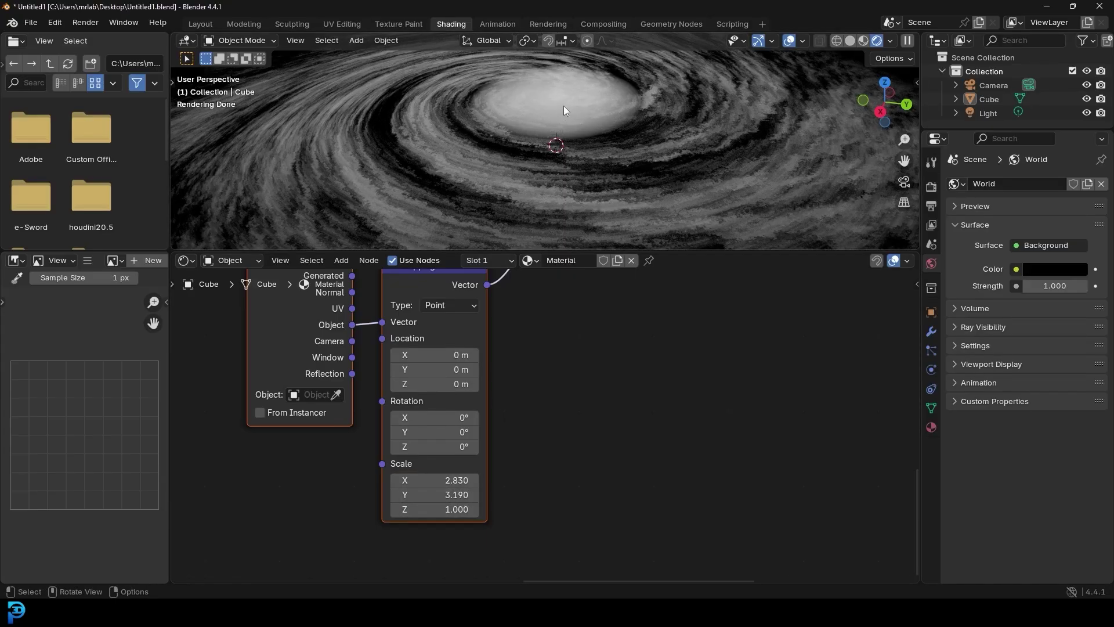
pyautogui.moveTo(432, 480); pyautogui.dragTo(414, 480)
pyautogui.scroll(-3, 650, 152)
pyautogui.moveTo(659, 145); pyautogui.dragTo(614, 187, button='middle')
pyautogui.moveTo(442, 494); pyautogui.dragTo(406, 494)
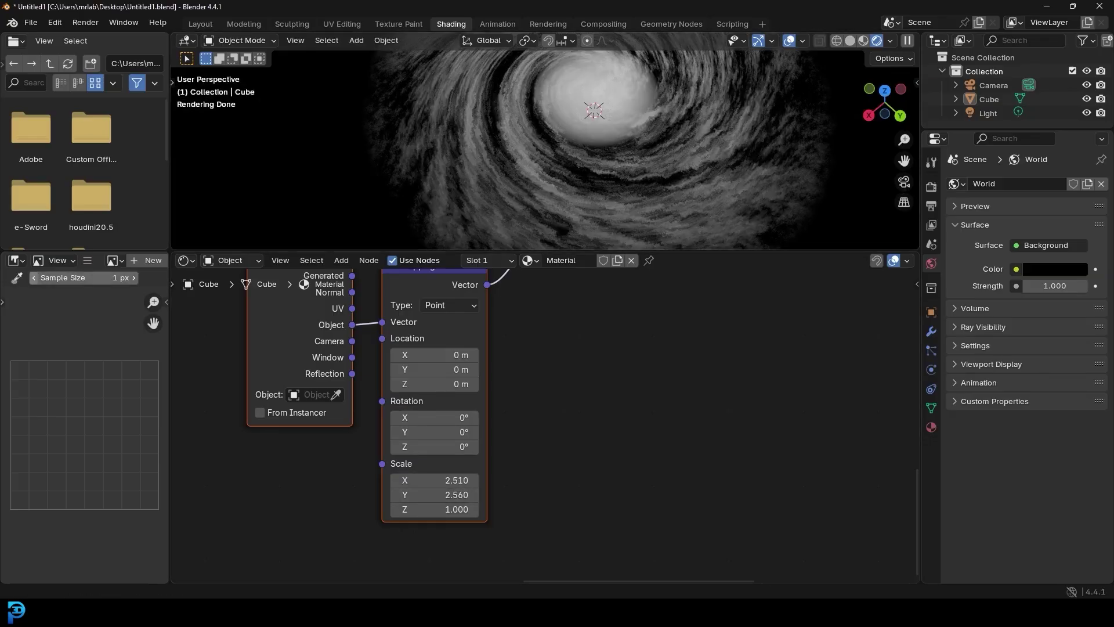
# Step: Insert a Color Ramp node between the Add node's Result output and the Material Output's Surface input
pyautogui.scroll(-3, 503, 441)
pyautogui.moveTo(569, 364); pyautogui.dragTo(493, 520, button='middle')
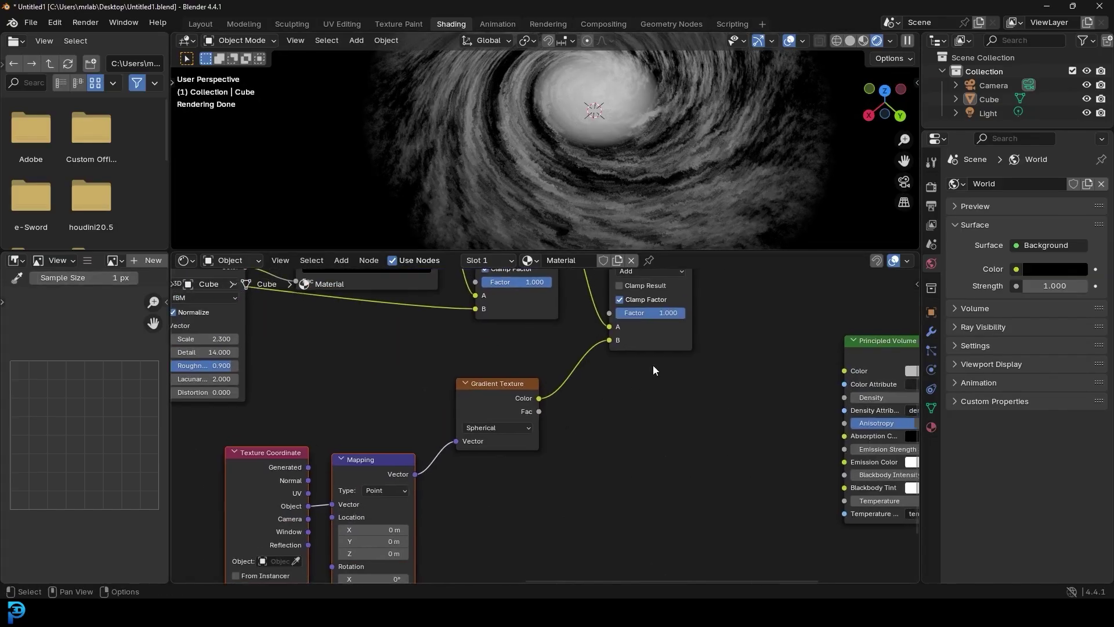
pyautogui.moveTo(653, 370); pyautogui.dragTo(460, 500, button='middle')
pyautogui.moveTo(610, 119)
pyautogui.mouseDown(button='middle')
pyautogui.moveTo(635, 89)
pyautogui.moveTo(615, 106)
pyautogui.mouseUp(button='middle')
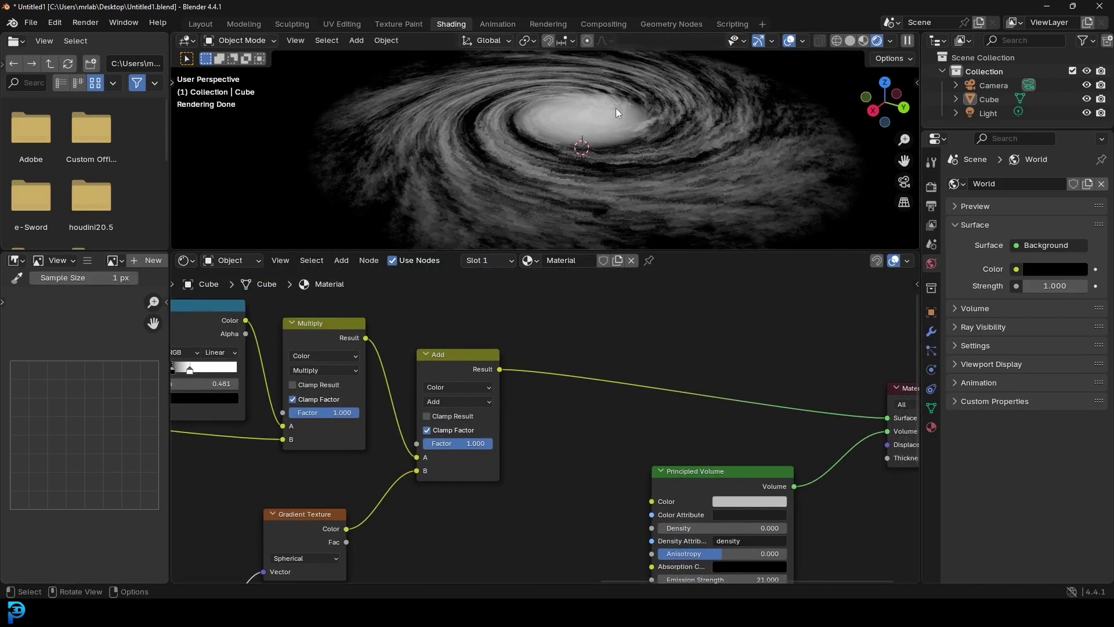
pyautogui.moveTo(632, 347); pyautogui.dragTo(460, 330, button='middle')
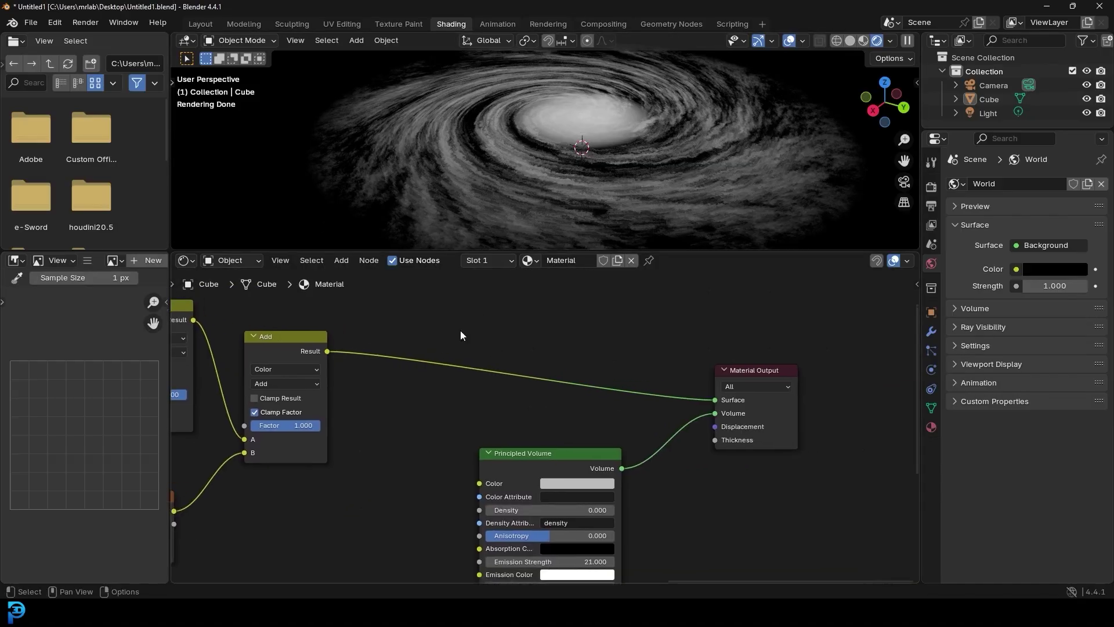
pyautogui.scroll(2, 461, 330)
pyautogui.hotkey('shift', 'a')
pyautogui.click(467, 360)
pyautogui.write('ramp')
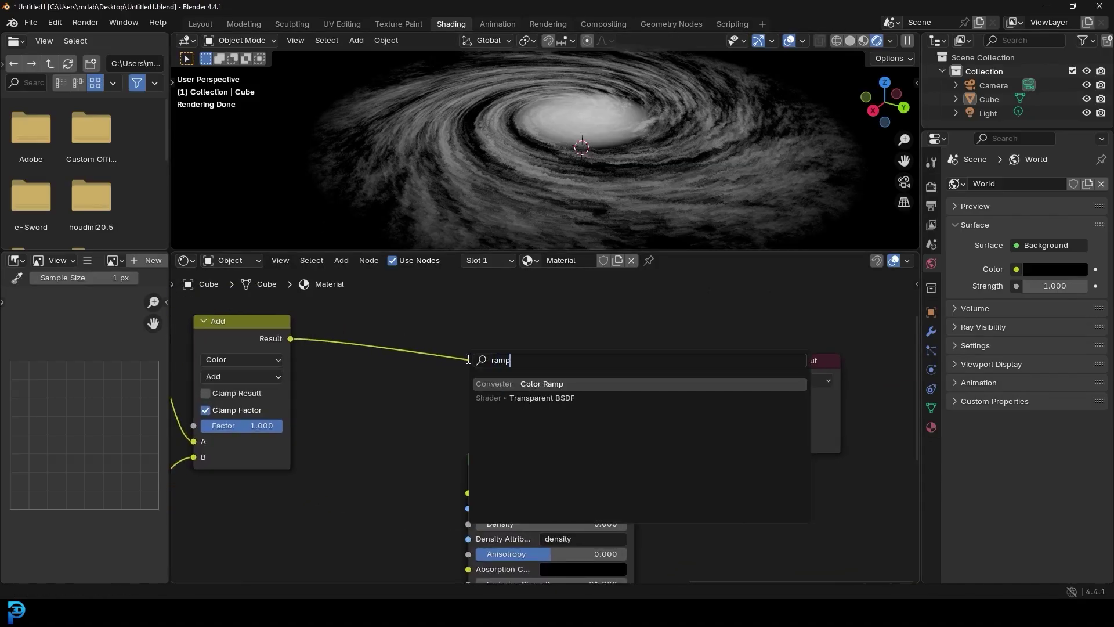
pyautogui.click(517, 383)
pyautogui.click(406, 392)
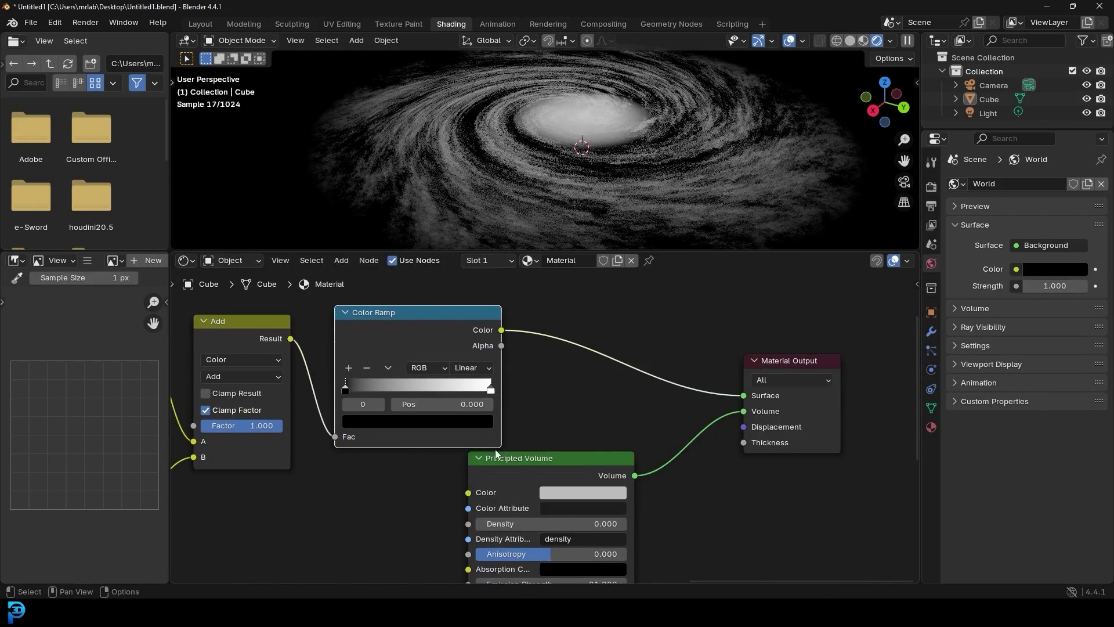
# Step: Increase the new Color Ramp's contrast by moving the black stop slightly inward and the white stop to 0.447
pyautogui.scroll(2, 371, 385)
pyautogui.moveTo(294, 378)
pyautogui.mouseDown()
pyautogui.moveTo(315, 378)
pyautogui.moveTo(305, 378)
pyautogui.mouseUp()
pyautogui.moveTo(476, 380); pyautogui.dragTo(337, 397)
pyautogui.click(301, 378)
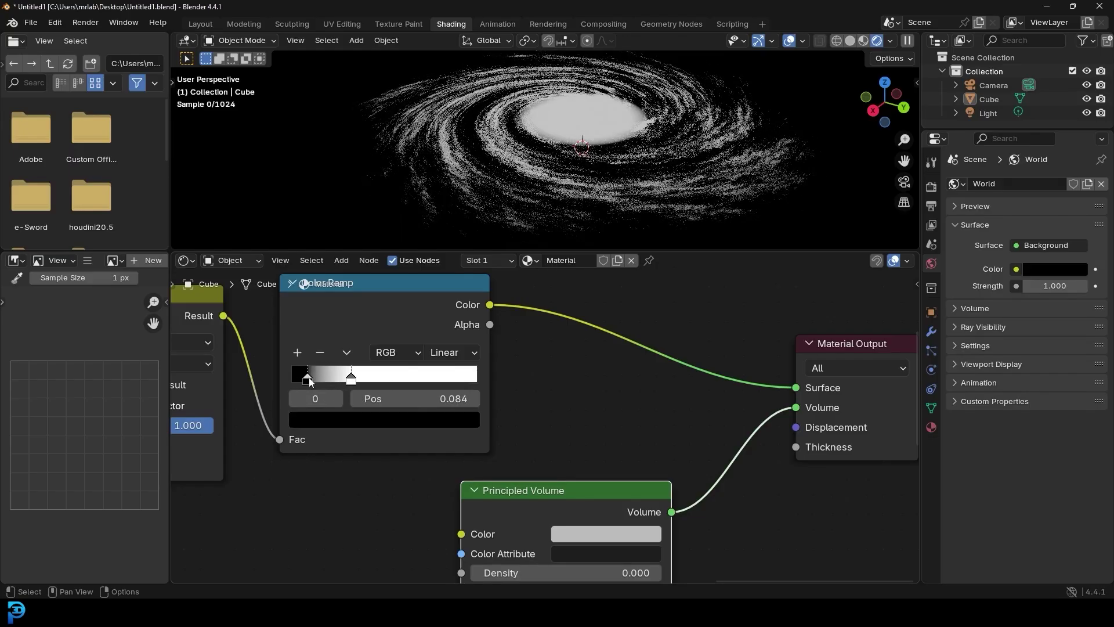
pyautogui.moveTo(351, 383); pyautogui.dragTo(376, 380)
pyautogui.moveTo(584, 139); pyautogui.dragTo(595, 173, button='middle')
# Step: Move the Principled Volume and Material Output nodes farther away from the new Color Ramp
pyautogui.moveTo(356, 310); pyautogui.dragTo(355, 308)
pyautogui.scroll(-3, 565, 392)
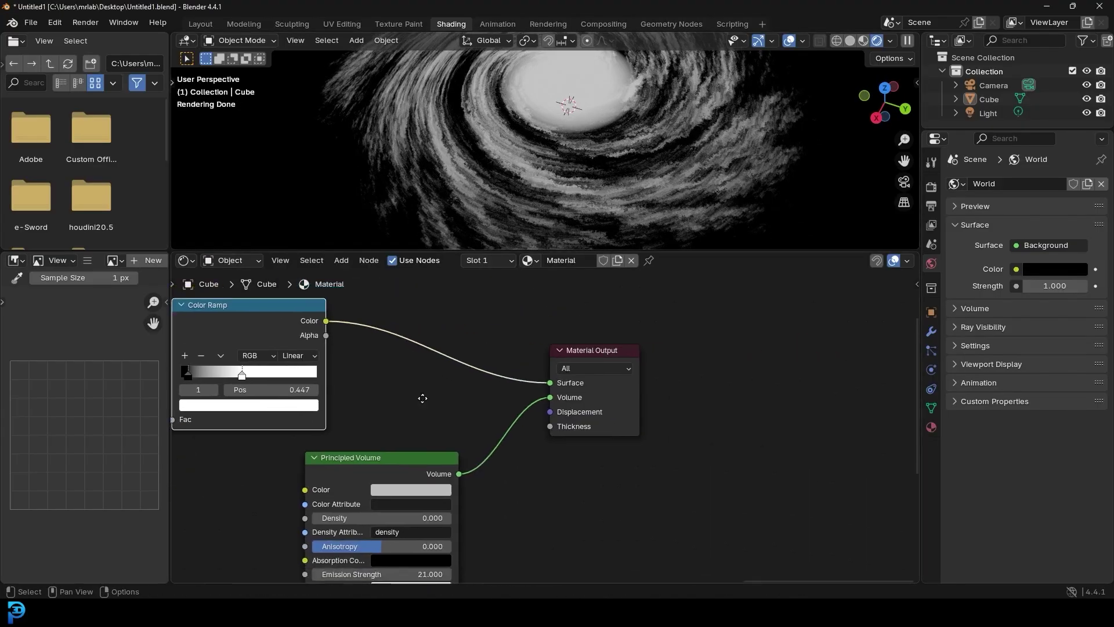
pyautogui.moveTo(718, 509); pyautogui.dragTo(353, 318)
pyautogui.moveTo(364, 454); pyautogui.dragTo(745, 436)
pyautogui.moveTo(603, 105); pyautogui.dragTo(583, 125, button='middle')
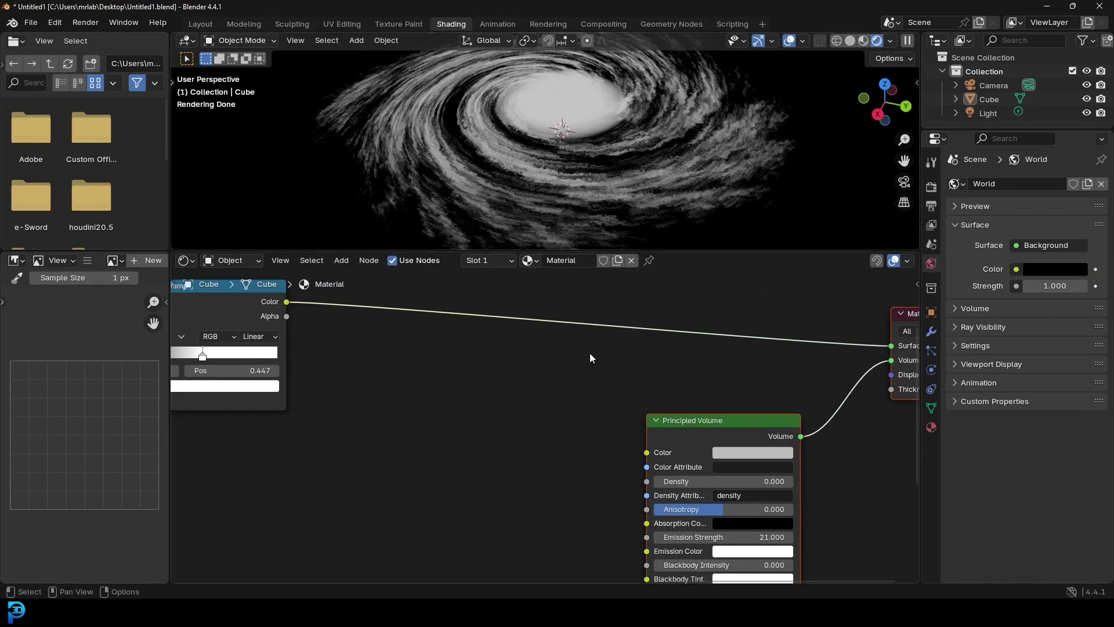
# Step: Insert a Mix Color node between the Color Ramp and the Material Output's Surface input and set its blending mode to Overlay
pyautogui.moveTo(492, 354); pyautogui.dragTo(430, 380, button='middle')
pyautogui.scroll(2, 571, 364)
pyautogui.hotkey('shift', 'a')
pyautogui.click(547, 364)
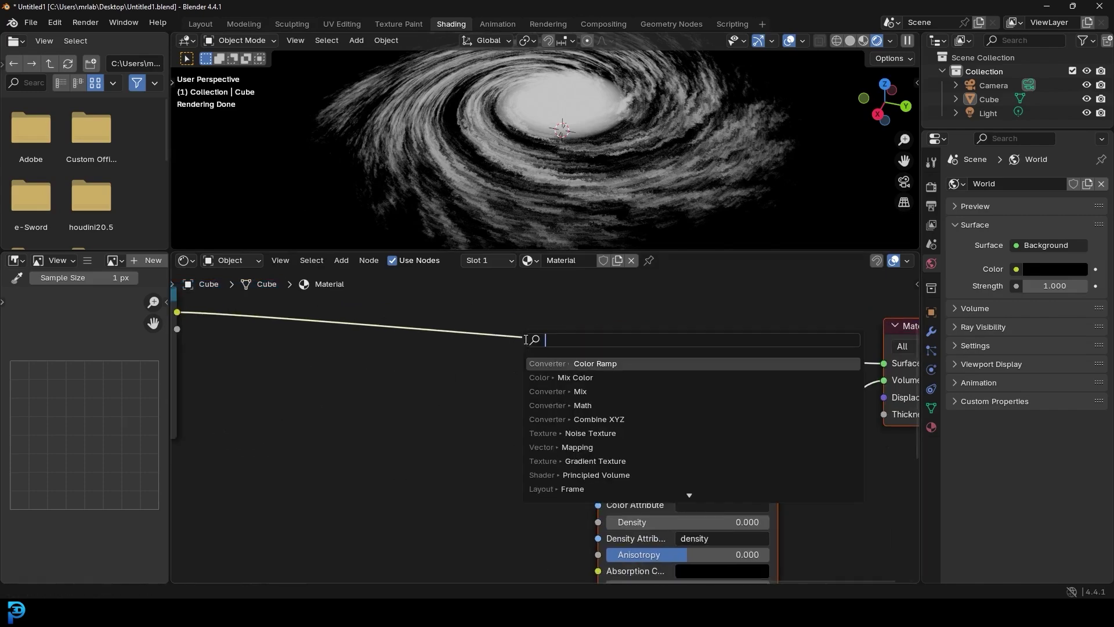
pyautogui.write('color')
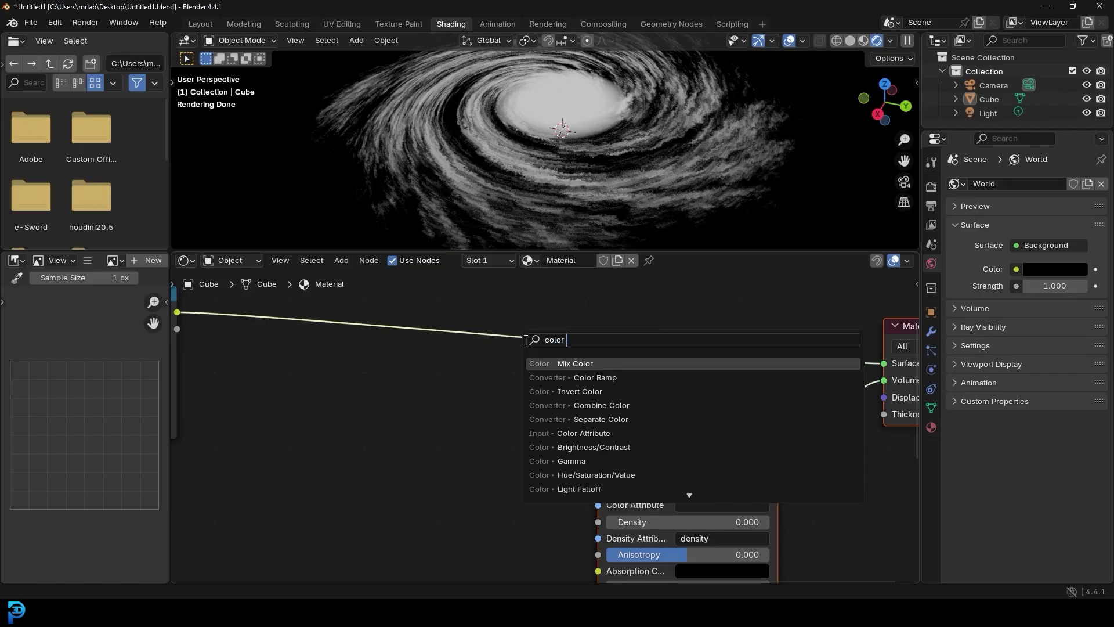
pyautogui.write(' mix')
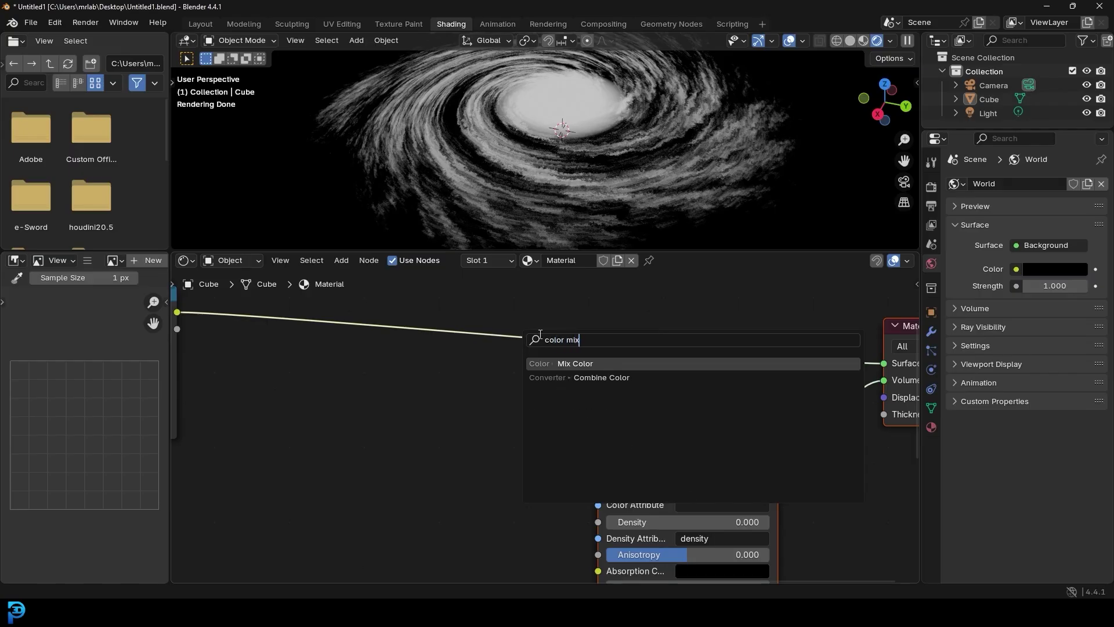
pyautogui.press('Return')
pyautogui.click(452, 315)
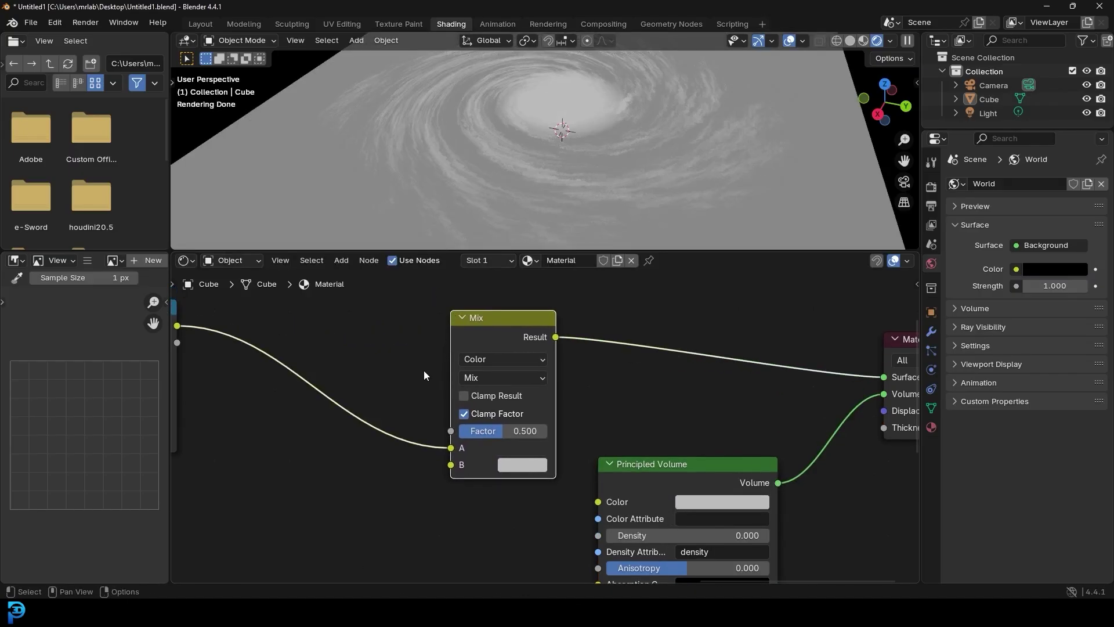
pyautogui.click(482, 378)
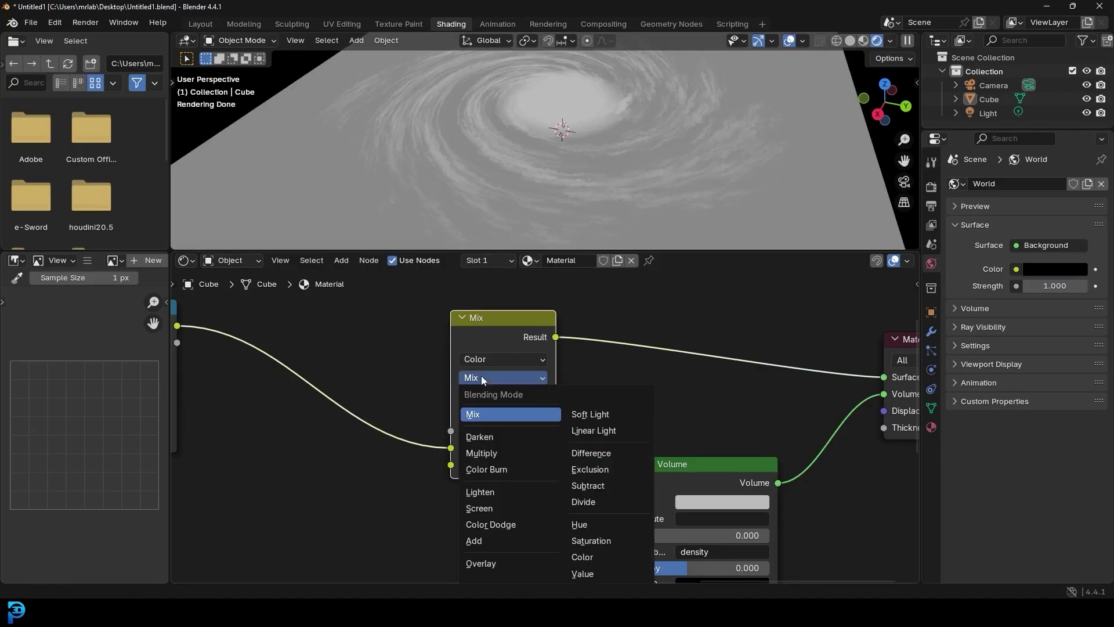
pyautogui.click(504, 563)
# Step: Copy the Texture Coordinate, Mapping and Gradient Texture nodes that feed the Add node
pyautogui.scroll(-12, 422, 495)
pyautogui.moveTo(359, 490); pyautogui.dragTo(639, 410, button='middle')
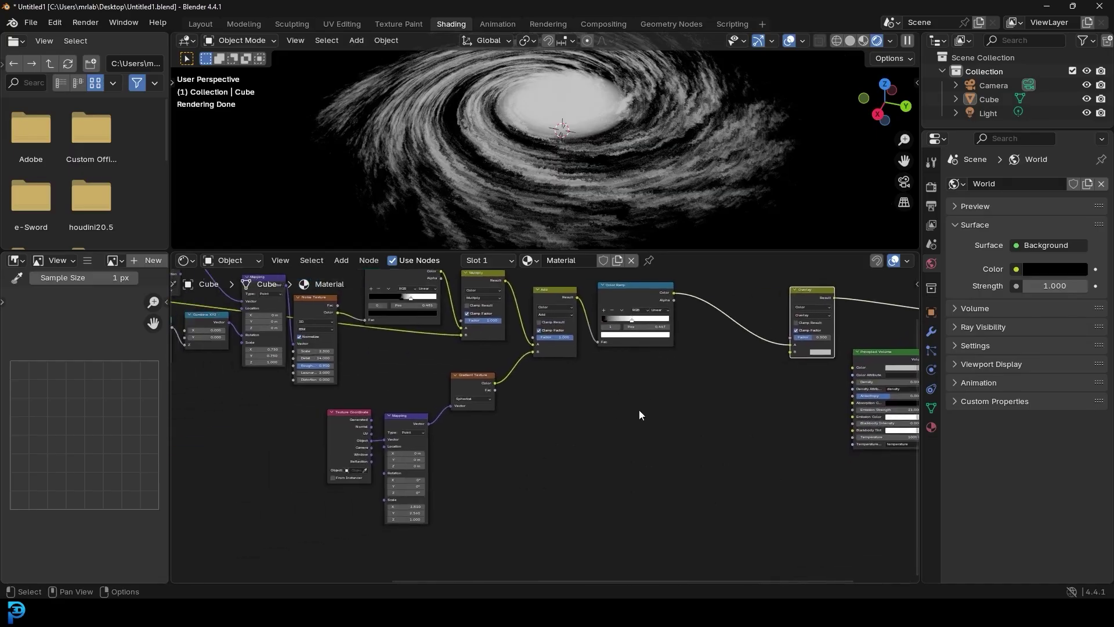
pyautogui.scroll(5, 580, 420)
pyautogui.moveTo(466, 439); pyautogui.dragTo(517, 378, button='middle')
pyautogui.scroll(2, 517, 378)
pyautogui.moveTo(464, 277); pyautogui.dragTo(451, 296)
pyautogui.moveTo(431, 396); pyautogui.dragTo(549, 418, button='middle')
pyautogui.moveTo(637, 483); pyautogui.dragTo(359, 329)
pyautogui.rightClick(545, 316)
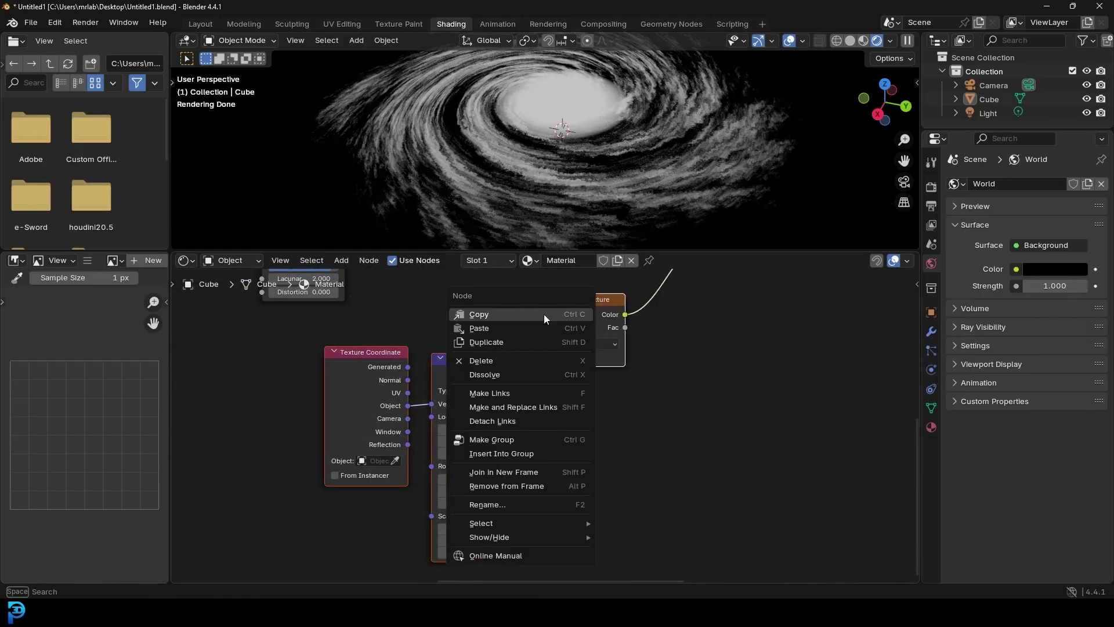
pyautogui.click(500, 316)
# Step: Make room after the last Color Ramp by moving the Principled Volume, Material Output and Overlay nodes farther away
pyautogui.scroll(-6, 549, 357)
pyautogui.moveTo(696, 343); pyautogui.dragTo(251, 390, button='middle')
pyautogui.moveTo(505, 362); pyautogui.dragTo(429, 384, button='middle')
pyautogui.moveTo(651, 432); pyautogui.dragTo(497, 295)
pyautogui.moveTo(479, 372); pyautogui.dragTo(625, 353)
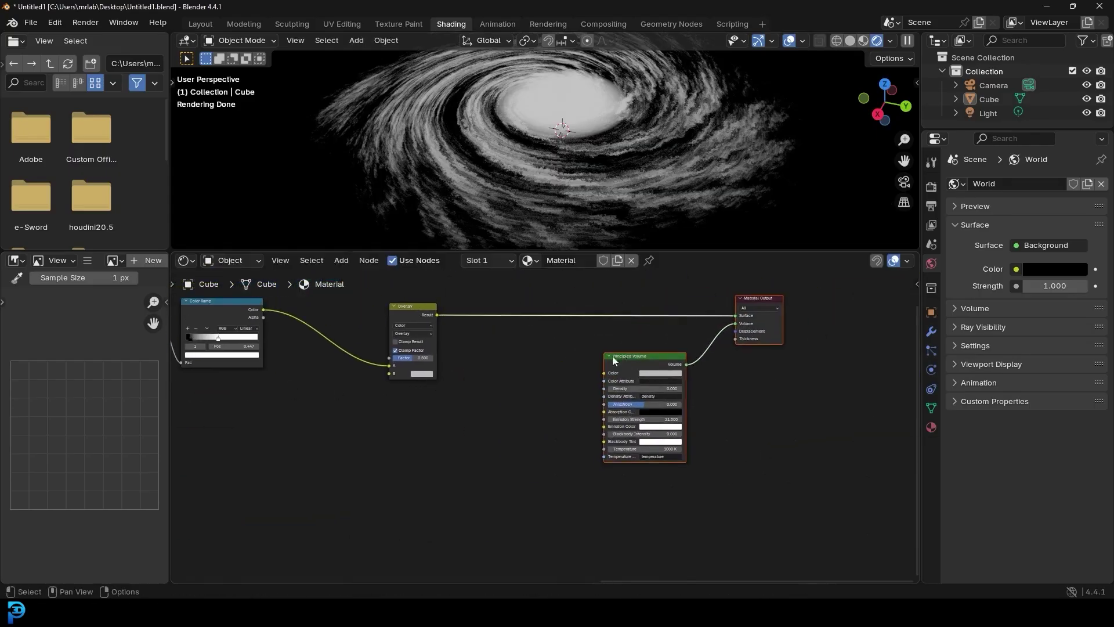
pyautogui.scroll(4, 464, 339)
pyautogui.scroll(1, 428, 335)
pyautogui.moveTo(324, 281); pyautogui.dragTo(443, 331, button='middle')
pyautogui.moveTo(464, 308); pyautogui.dragTo(532, 313)
# Step: Paste the copied nodes below the Color Ramp and connect the pasted Gradient Texture's Color output to the Overlay node's B input
pyautogui.moveTo(408, 441); pyautogui.dragTo(430, 411, button='middle')
pyautogui.scroll(1, 413, 419)
pyautogui.click(414, 423)
pyautogui.rightClick(398, 425)
pyautogui.moveTo(397, 423)
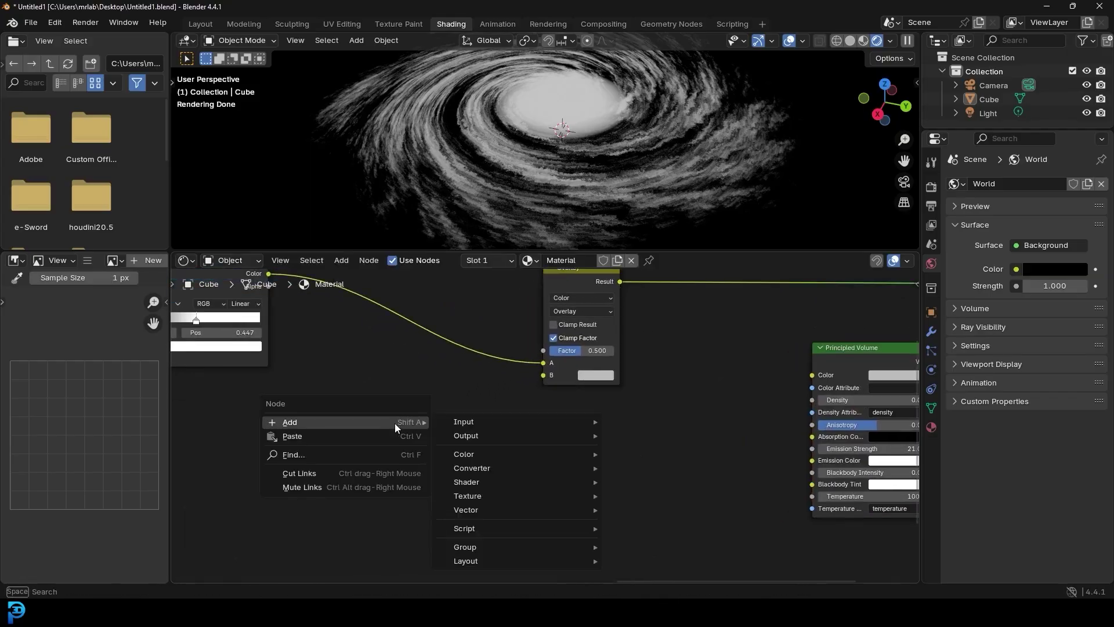
pyautogui.click(342, 435)
pyautogui.moveTo(425, 396); pyautogui.dragTo(445, 384, button='middle')
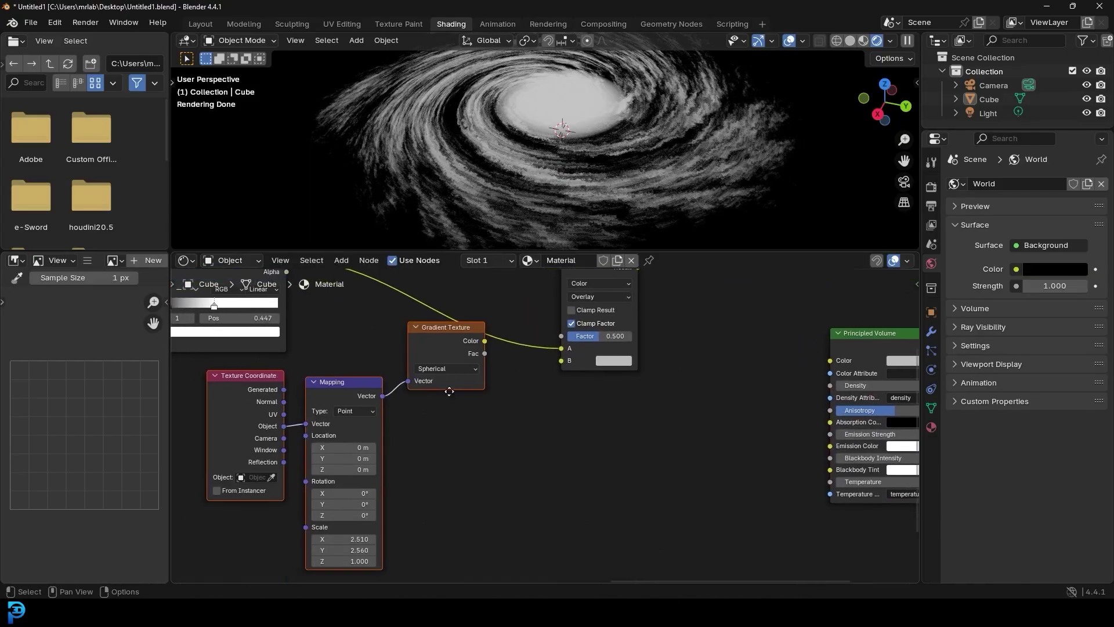
pyautogui.moveTo(444, 385); pyautogui.dragTo(475, 430)
pyautogui.moveTo(513, 387); pyautogui.dragTo(565, 364)
pyautogui.moveTo(481, 470); pyautogui.dragTo(487, 455, button='middle')
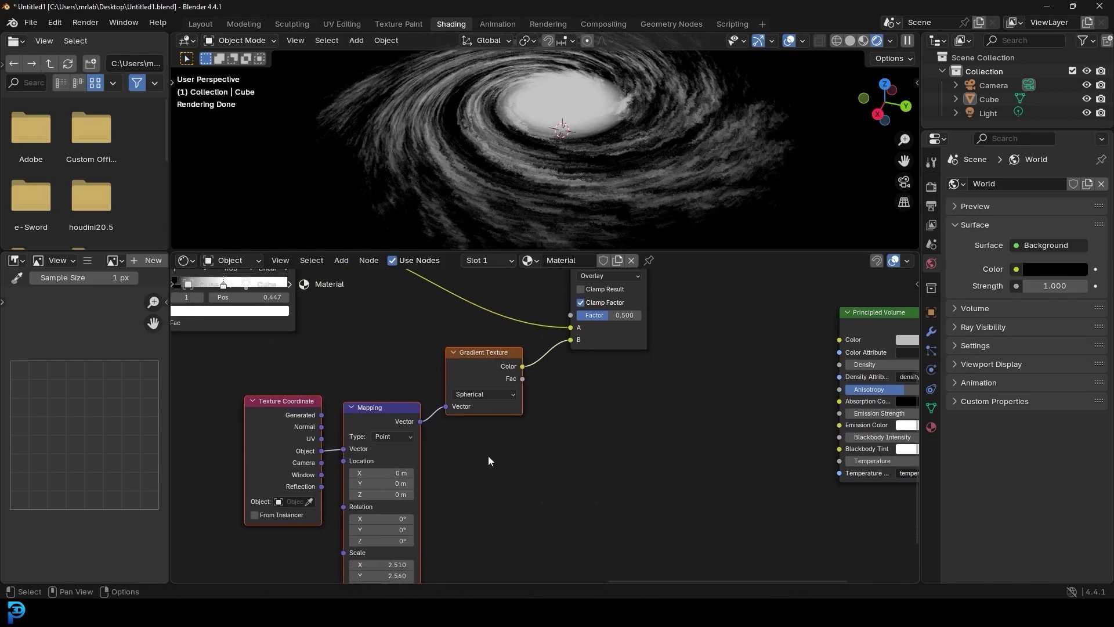
# Step: Set the Overlay node's Factor to 1.000 and the pasted Mapping node's X and Y Scale to 0.7
pyautogui.moveTo(593, 316); pyautogui.dragTo(648, 312)
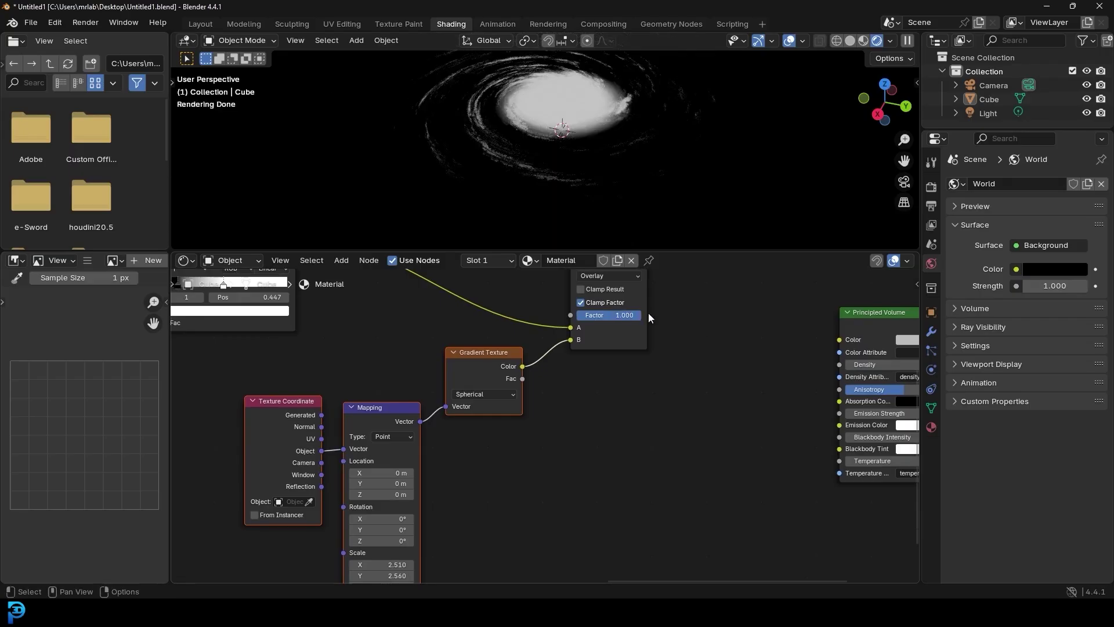
pyautogui.scroll(2, 562, 391)
pyautogui.moveTo(432, 563); pyautogui.dragTo(430, 459, button='middle')
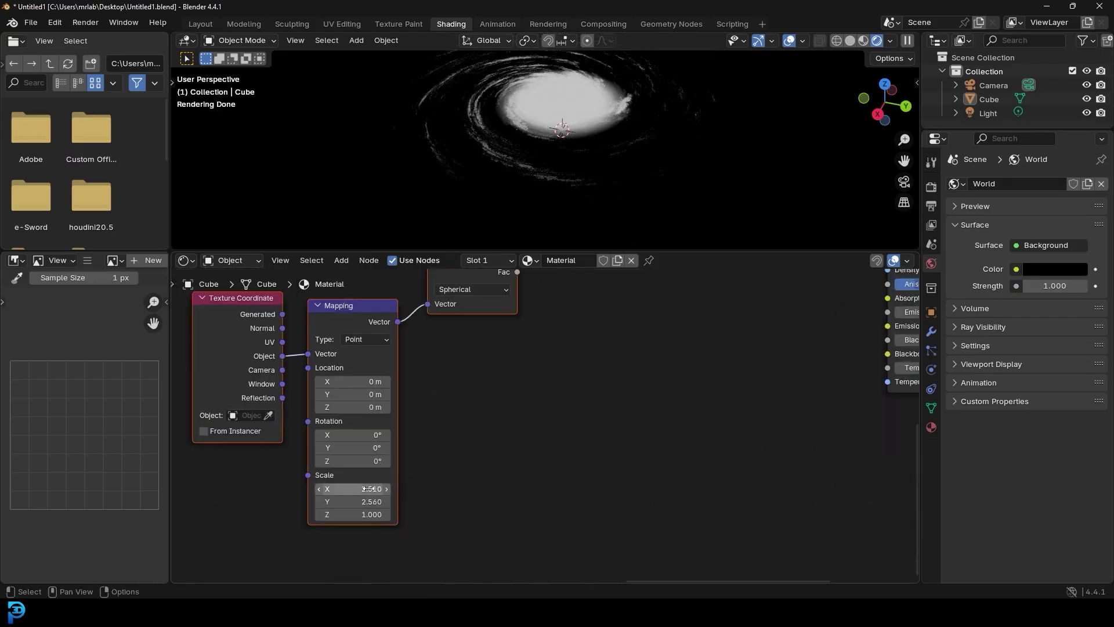
pyautogui.moveTo(365, 488); pyautogui.dragTo(365, 501)
pyautogui.write('.7')
pyautogui.press('Return')
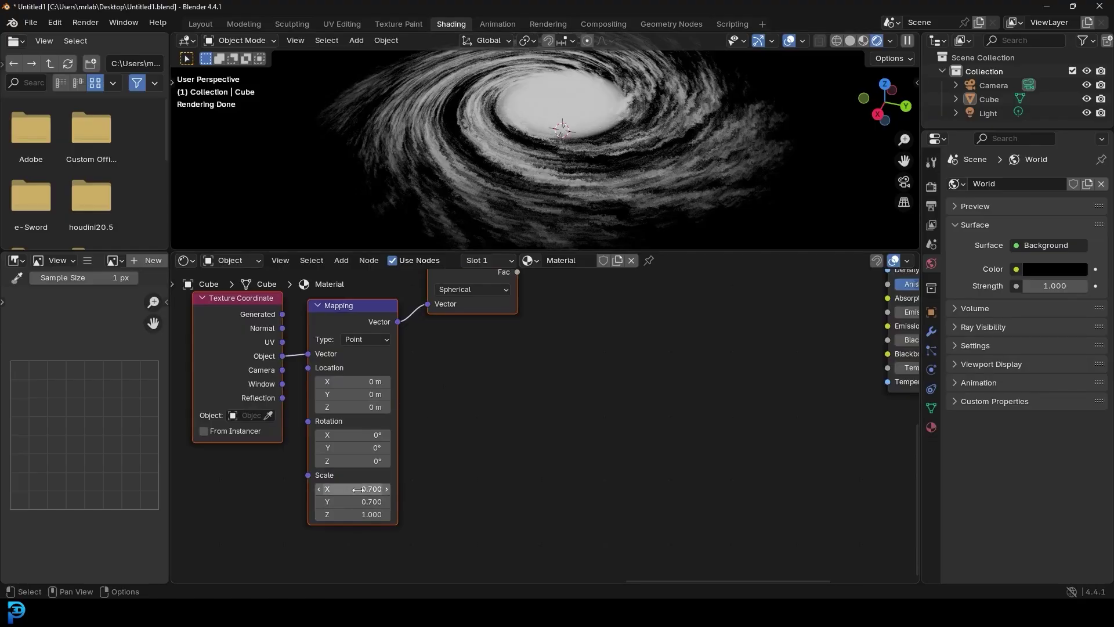
# Step: Move the pasted gradient nodes away from the Overlay node and insert a Color Ramp between the Gradient Texture and Overlay's B input
pyautogui.moveTo(525, 335); pyautogui.dragTo(460, 383, button='middle')
pyautogui.scroll(-3, 389, 445)
pyautogui.moveTo(489, 414); pyautogui.dragTo(233, 329)
pyautogui.moveTo(476, 322); pyautogui.dragTo(350, 371)
pyautogui.scroll(4, 369, 371)
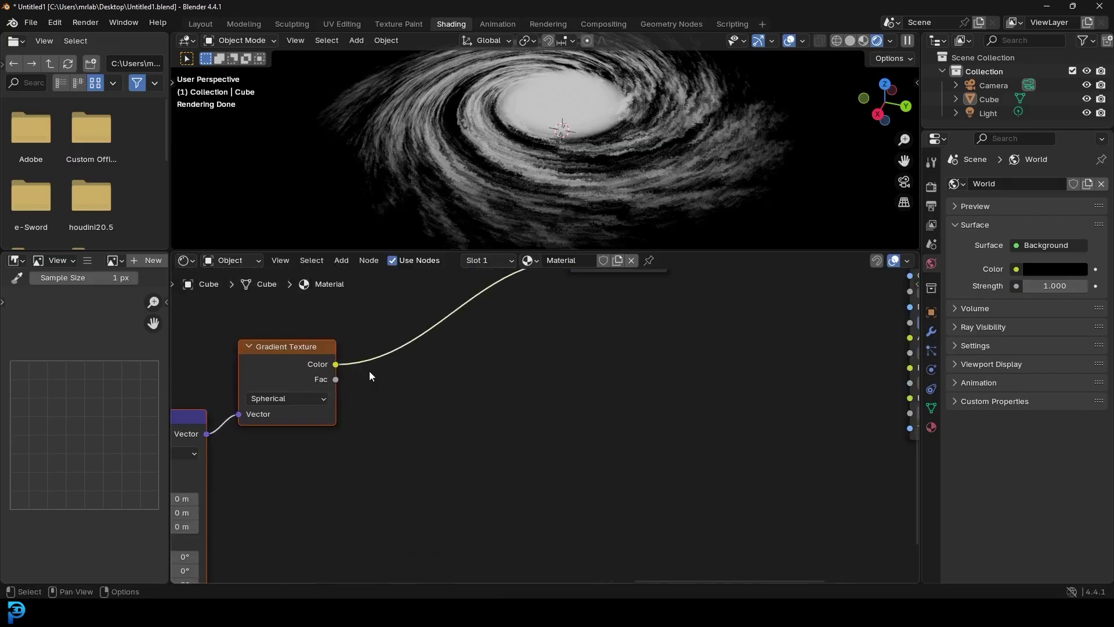
pyautogui.scroll(1, 341, 364)
pyautogui.hotkey('shift', 'a')
pyautogui.click(450, 391)
pyautogui.write('ramp')
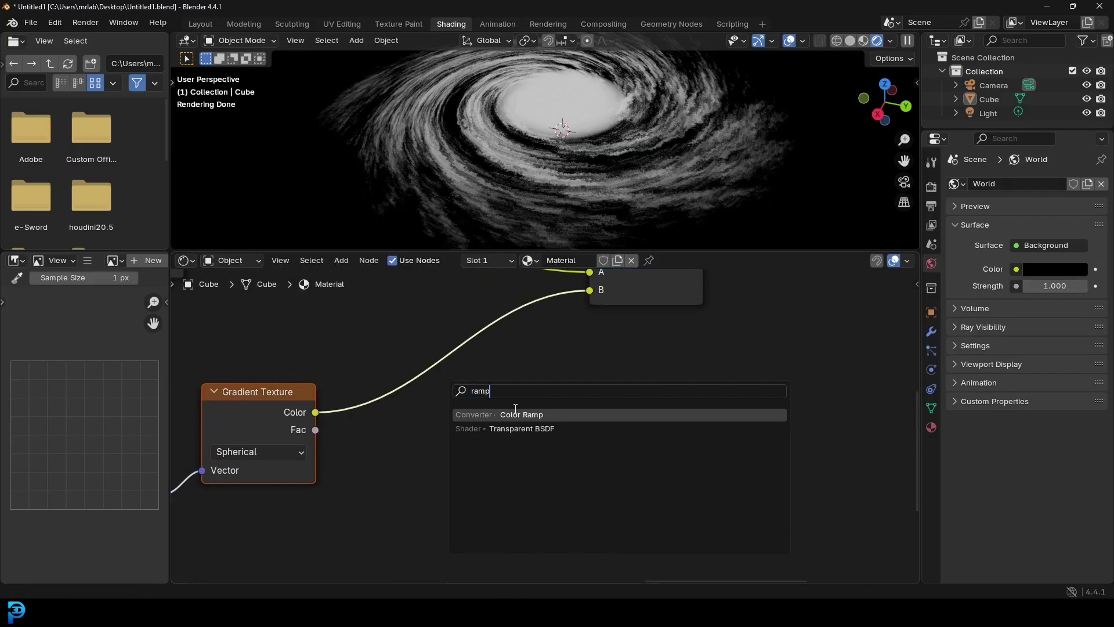
pyautogui.click(515, 413)
pyautogui.click(374, 319)
# Step: Move the new Color Ramp's white stop inward and color it light blue, #41BAFFFF
pyautogui.moveTo(546, 413); pyautogui.dragTo(505, 413)
pyautogui.click(505, 452)
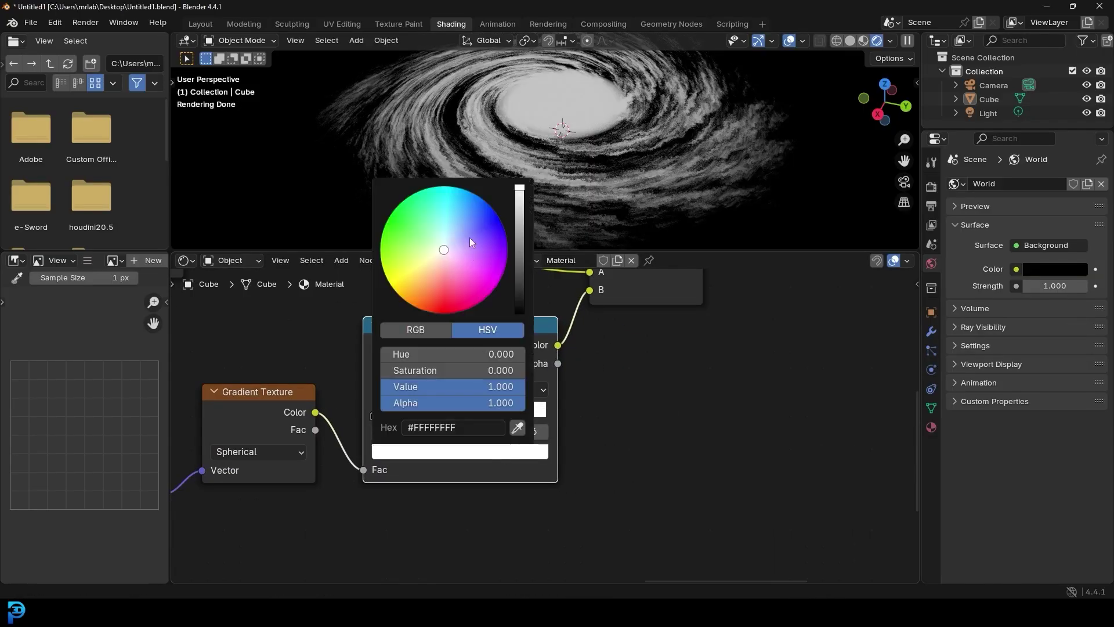
pyautogui.moveTo(468, 250); pyautogui.dragTo(461, 205)
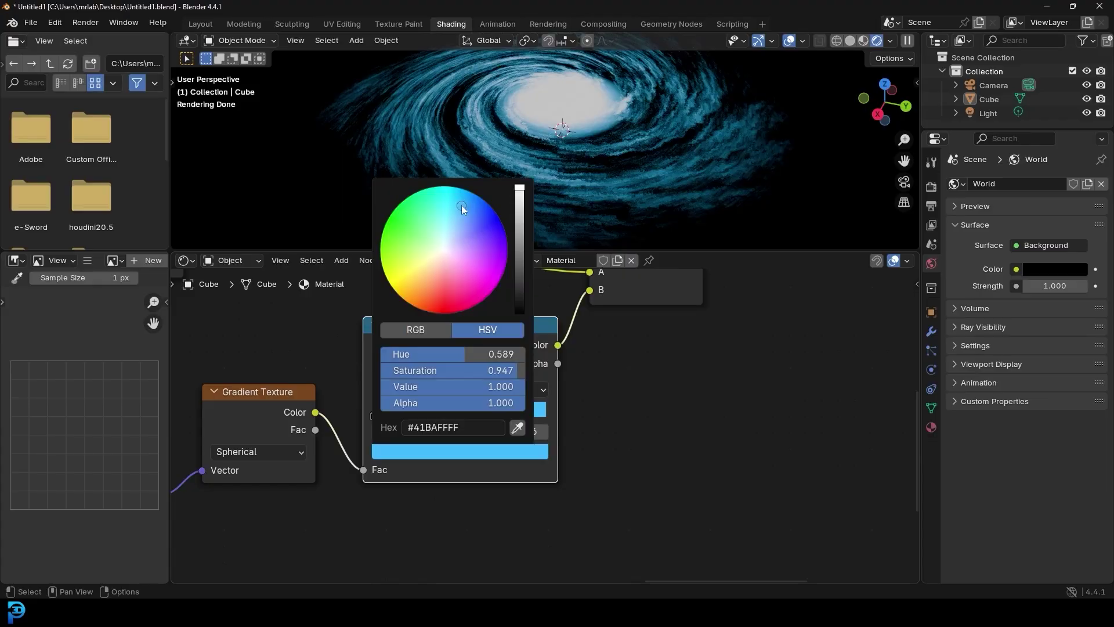
# Step: Add a middle stop to the Color Ramp and color it pink, #BB6785FF
pyautogui.click(378, 389)
pyautogui.moveTo(452, 418); pyautogui.dragTo(447, 415)
pyautogui.click(451, 452)
pyautogui.moveTo(442, 293); pyautogui.dragTo(454, 276)
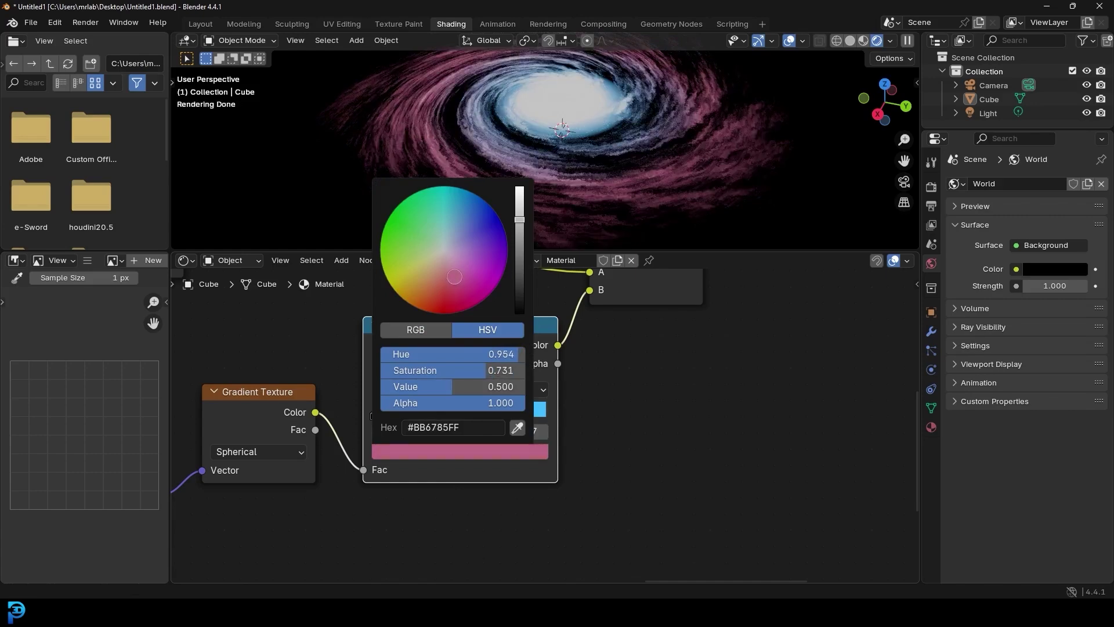
# Step: Recolor the Color Ramp's black stop at position 0 to light orange
pyautogui.click(377, 414)
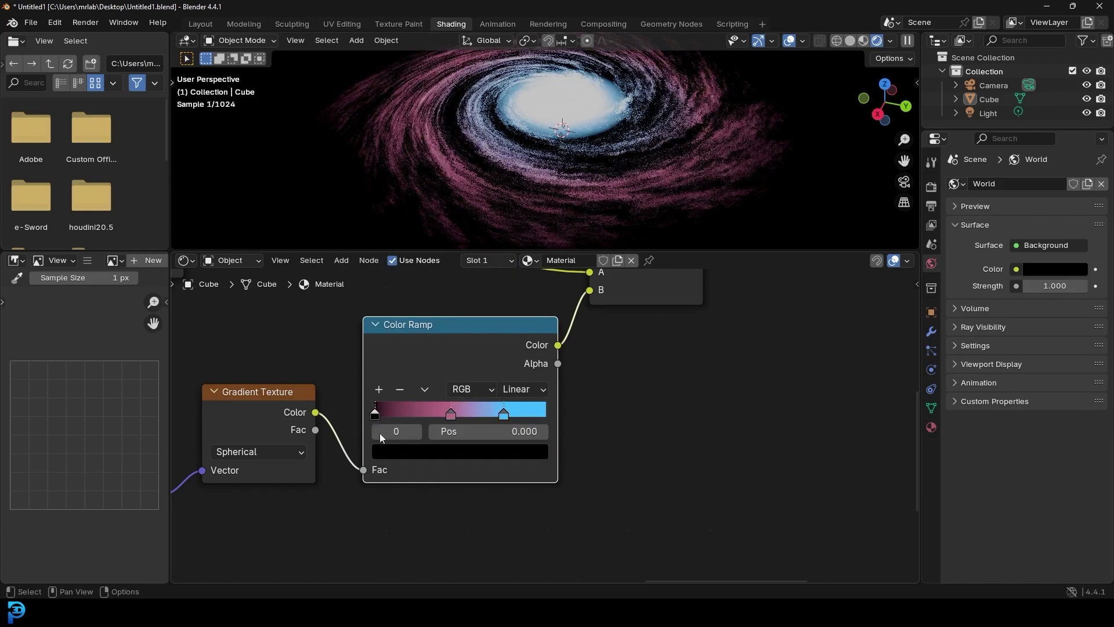
pyautogui.click(416, 454)
pyautogui.moveTo(458, 249)
pyautogui.mouseDown()
pyautogui.moveTo(412, 292)
pyautogui.moveTo(423, 301)
pyautogui.mouseUp()
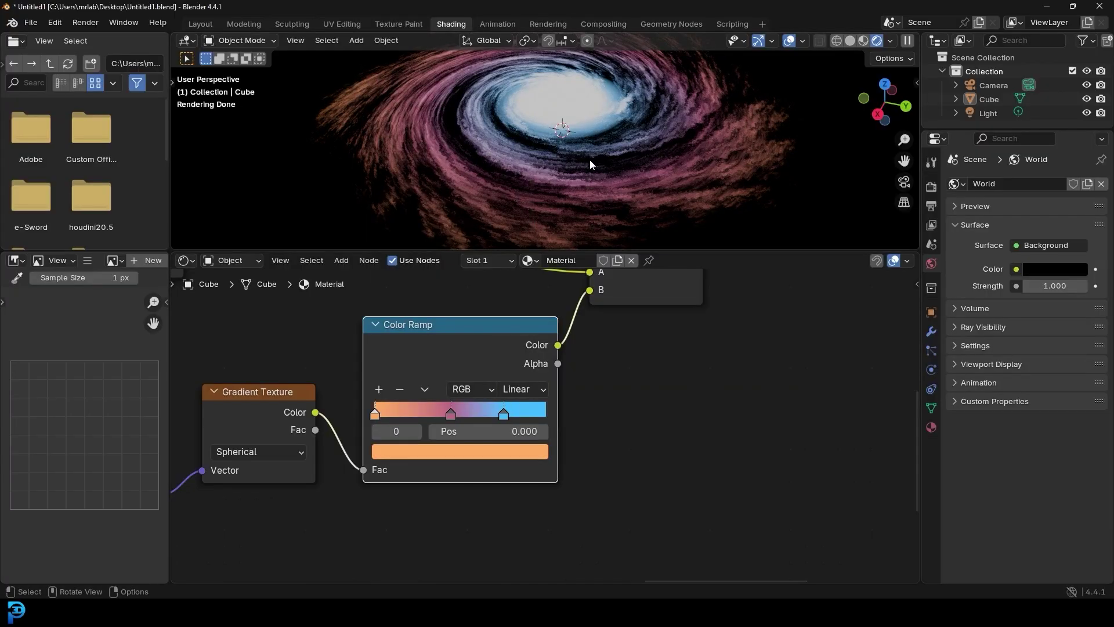
# Step: Set the Color Ramp's interpolation to B-Spline, shift the pink stop slightly and move the blue stop to 0.664
pyautogui.click(514, 411)
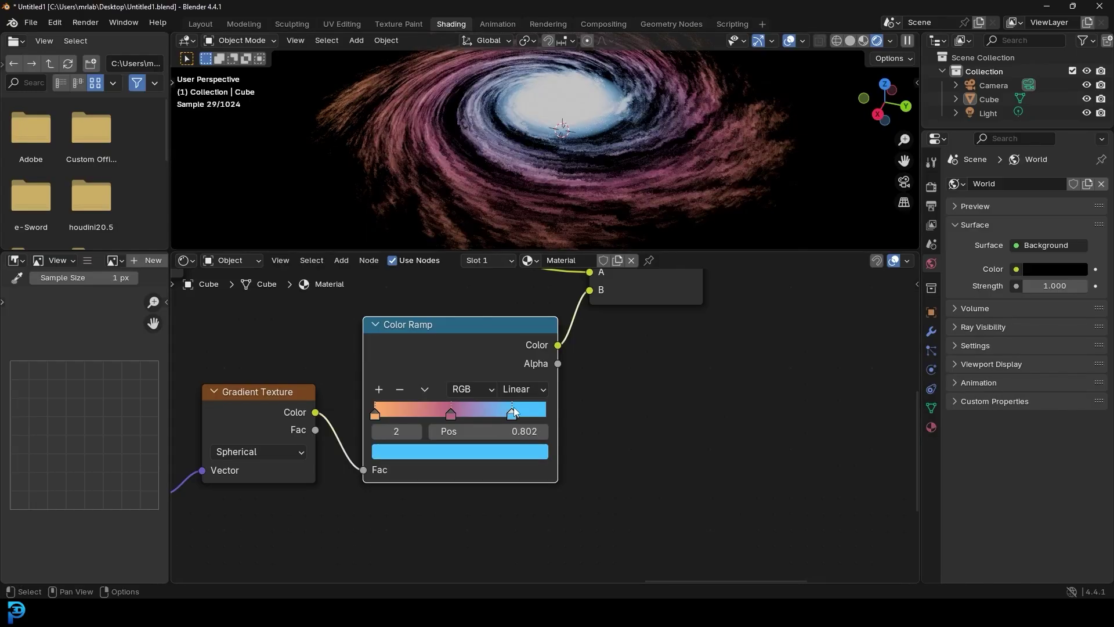
pyautogui.click(515, 390)
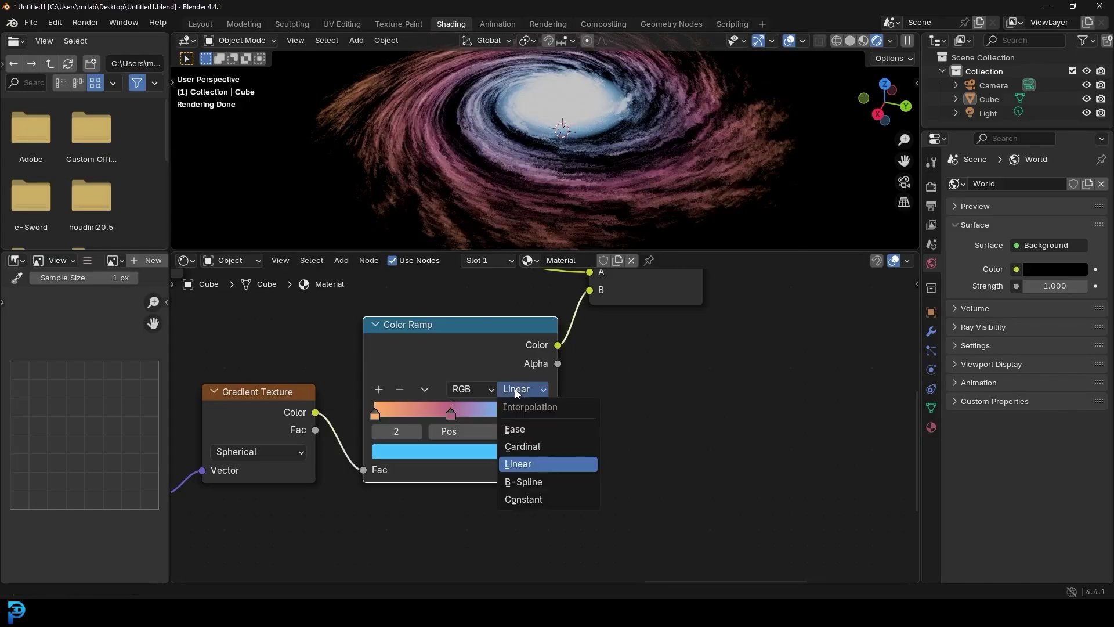
pyautogui.click(522, 482)
pyautogui.moveTo(454, 414); pyautogui.dragTo(490, 416)
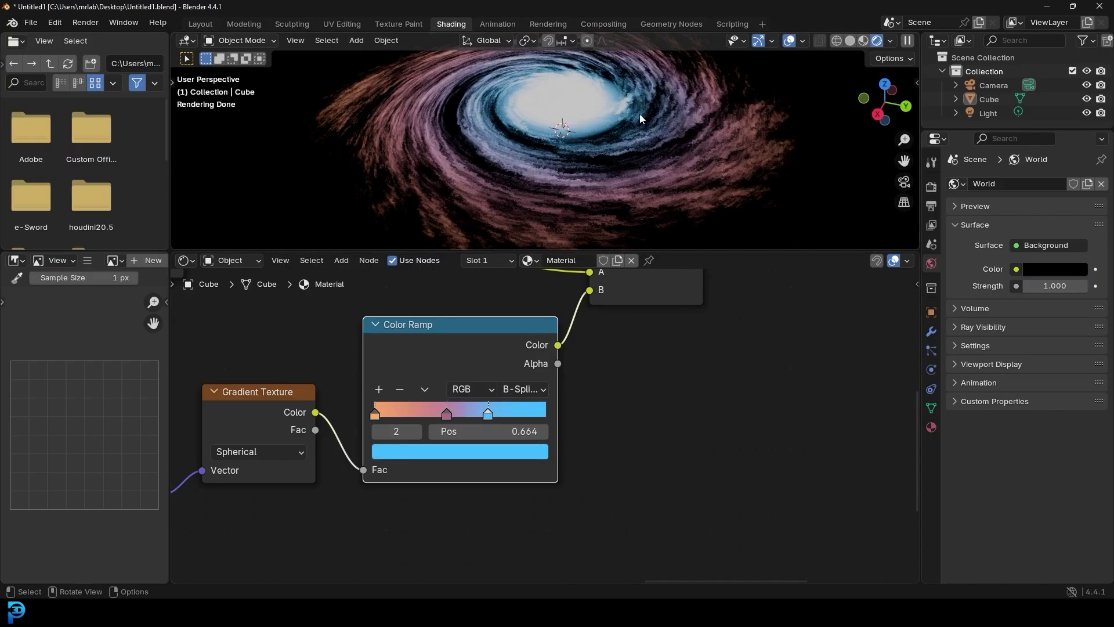
# Step: Enlarge the 3D viewport and inspect the galaxy's new colors up close
pyautogui.moveTo(589, 250); pyautogui.dragTo(604, 363)
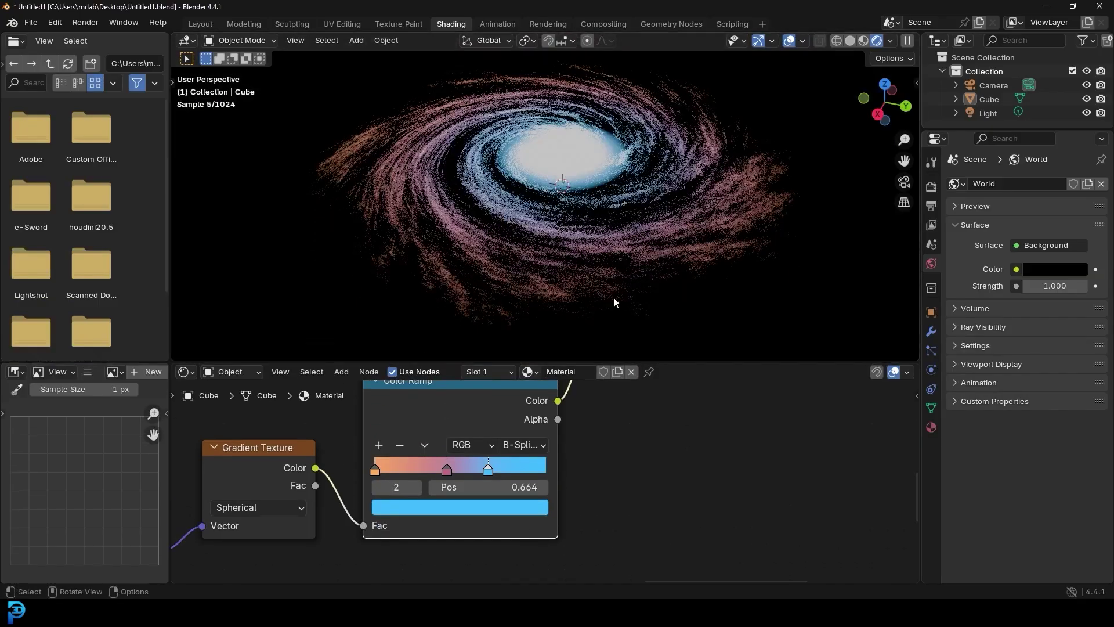
pyautogui.moveTo(630, 293); pyautogui.dragTo(647, 249, button='middle')
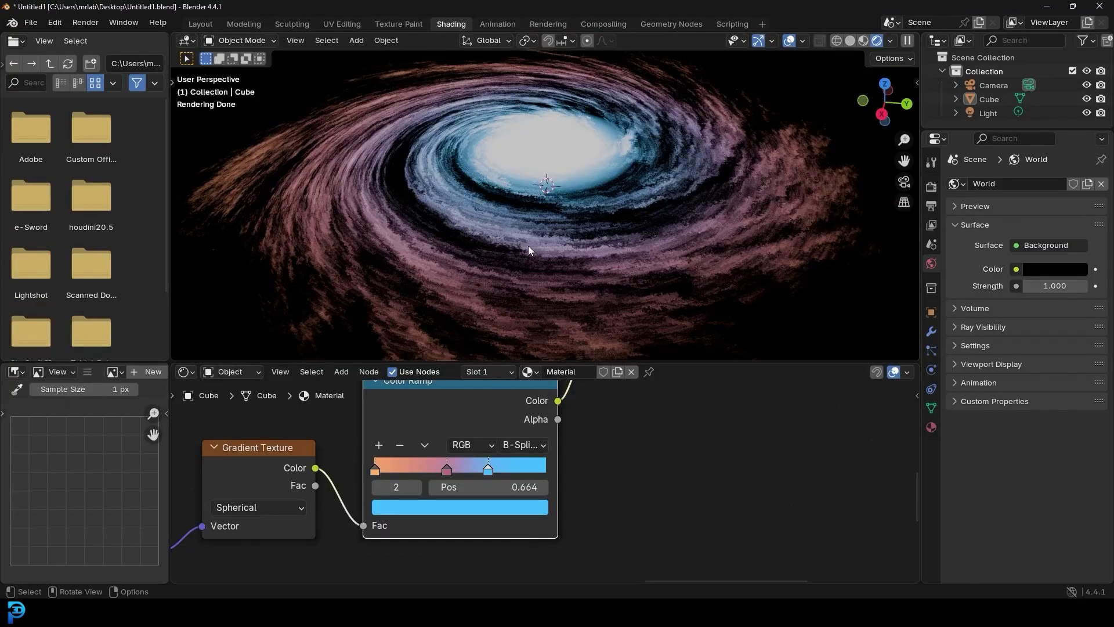
# Step: On the Noise Texture feeding the first Mix node, set Scale to 24.7, Detail to 7.8 and Roughness to 0.605
pyautogui.scroll(-6, 327, 416)
pyautogui.moveTo(377, 428); pyautogui.dragTo(836, 387, button='middle')
pyautogui.moveTo(497, 412); pyautogui.dragTo(636, 457, button='middle')
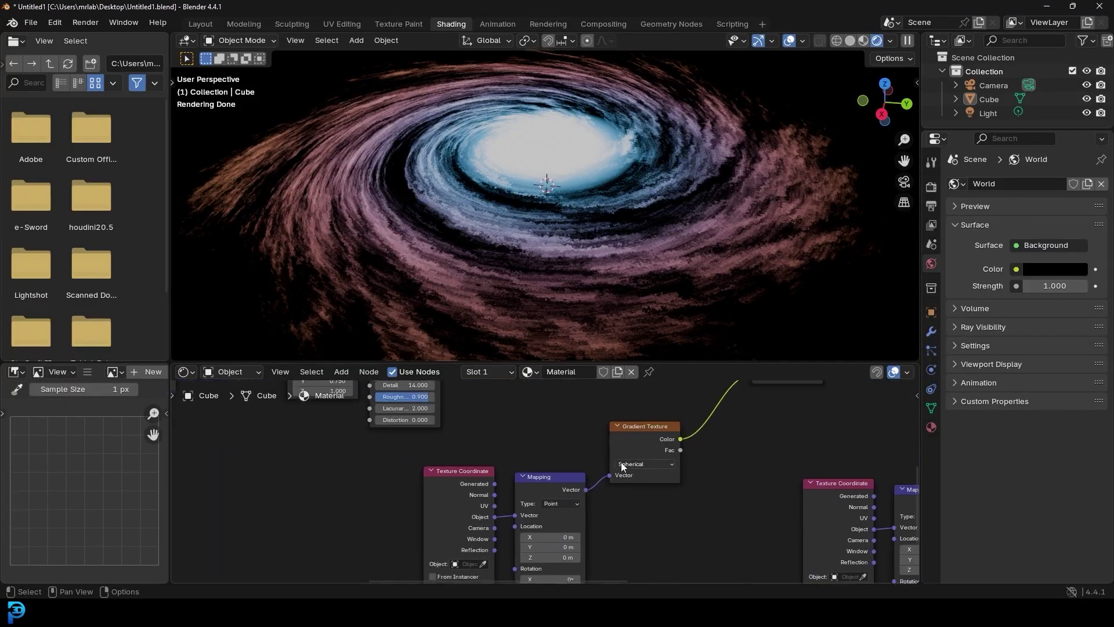
pyautogui.moveTo(498, 427); pyautogui.dragTo(544, 537, button='middle')
pyautogui.scroll(3, 544, 538)
pyautogui.scroll(-11, 545, 538)
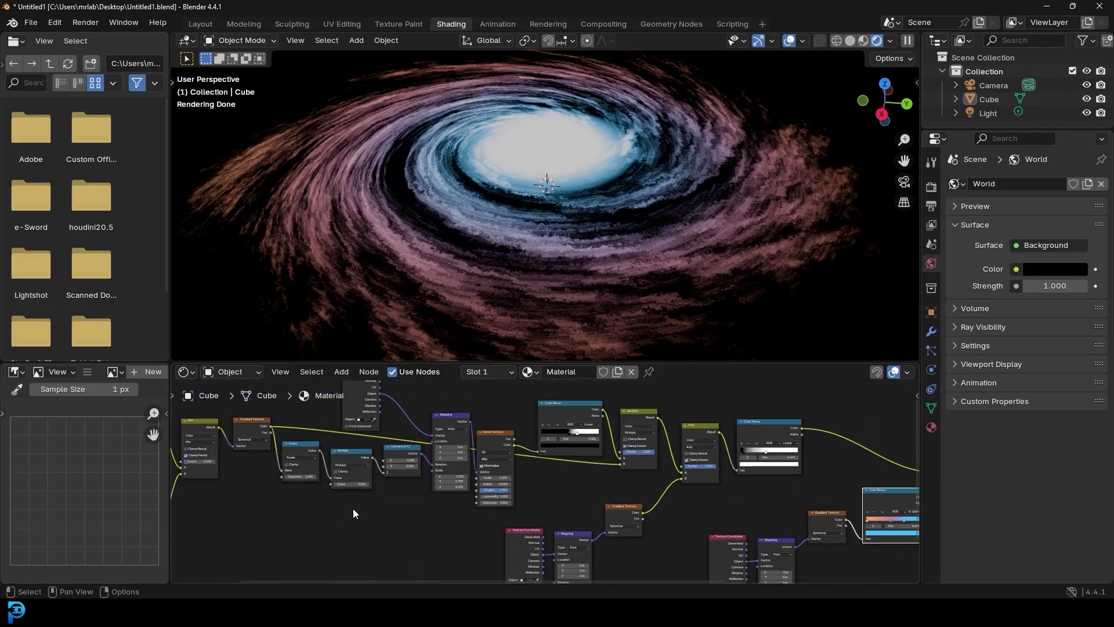
pyautogui.moveTo(351, 509); pyautogui.dragTo(658, 493, button='middle')
pyautogui.scroll(5, 502, 479)
pyautogui.moveTo(392, 539); pyautogui.dragTo(541, 491, button='middle')
pyautogui.moveTo(540, 362); pyautogui.dragTo(541, 250)
pyautogui.scroll(-6, 591, 284)
pyautogui.moveTo(591, 285); pyautogui.dragTo(549, 427, button='middle')
pyautogui.scroll(1, 550, 427)
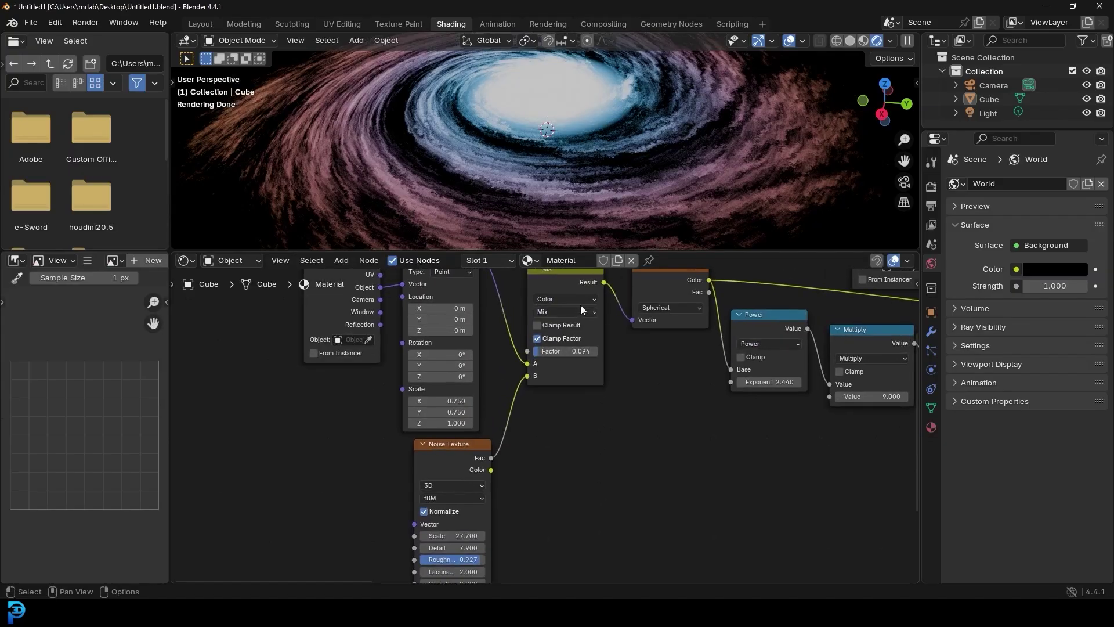
pyautogui.moveTo(580, 304); pyautogui.dragTo(580, 343, button='middle')
pyautogui.moveTo(565, 313); pyautogui.dragTo(561, 317)
pyautogui.moveTo(534, 537); pyautogui.dragTo(531, 426, button='middle')
pyautogui.scroll(5, 531, 426)
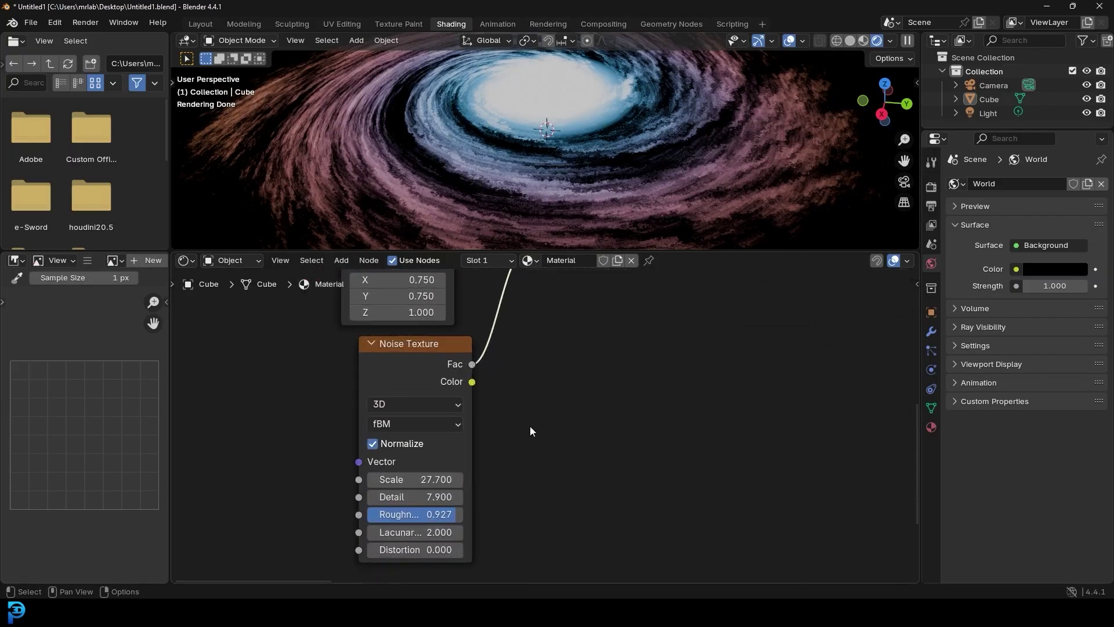
pyautogui.moveTo(438, 498)
pyautogui.mouseDown()
pyautogui.moveTo(400, 497)
pyautogui.moveTo(500, 480)
pyautogui.moveTo(433, 480)
pyautogui.mouseUp()
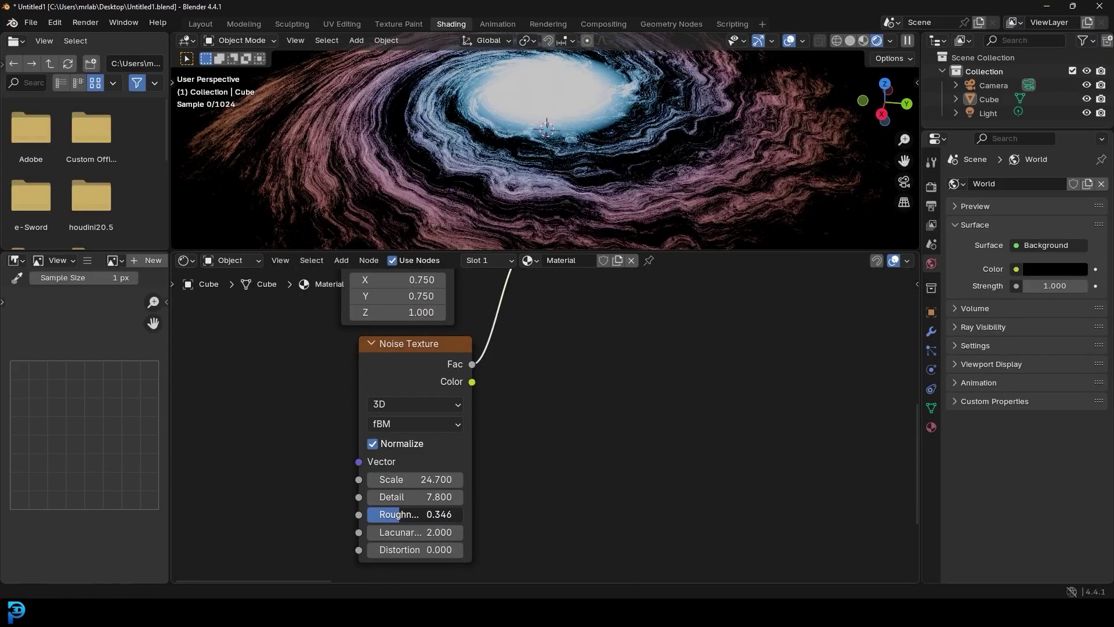
pyautogui.moveTo(401, 514); pyautogui.dragTo(425, 514)
# Step: Switch the 3D viewport to Solid shading and save the file
pyautogui.scroll(-3, 600, 155)
pyautogui.press('z')
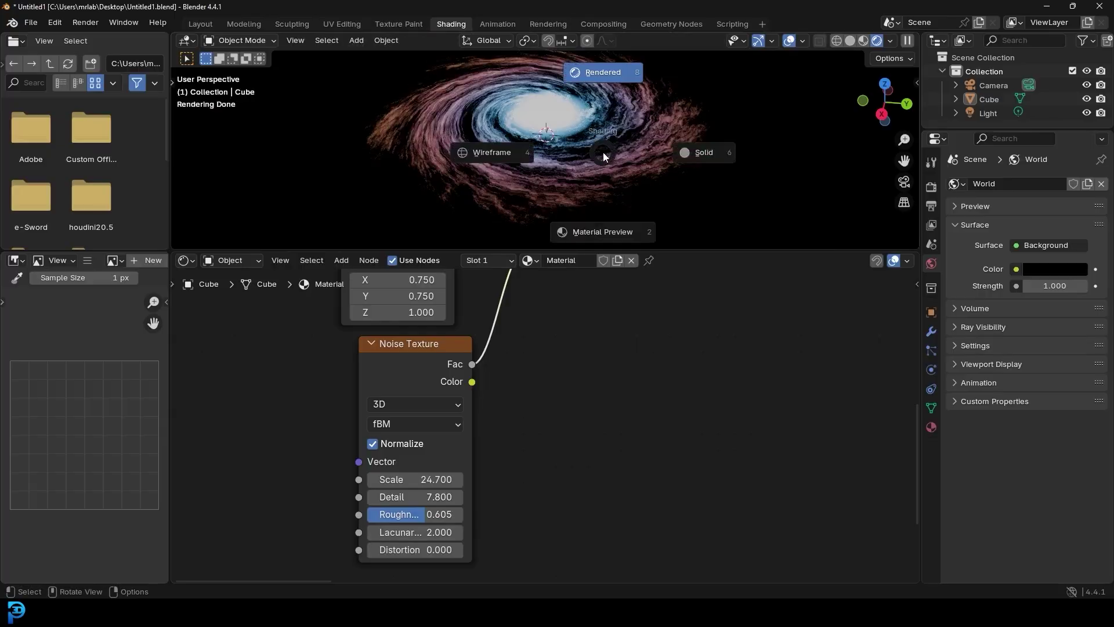
pyautogui.click(671, 148)
pyautogui.hotkey('ctrl', 's')
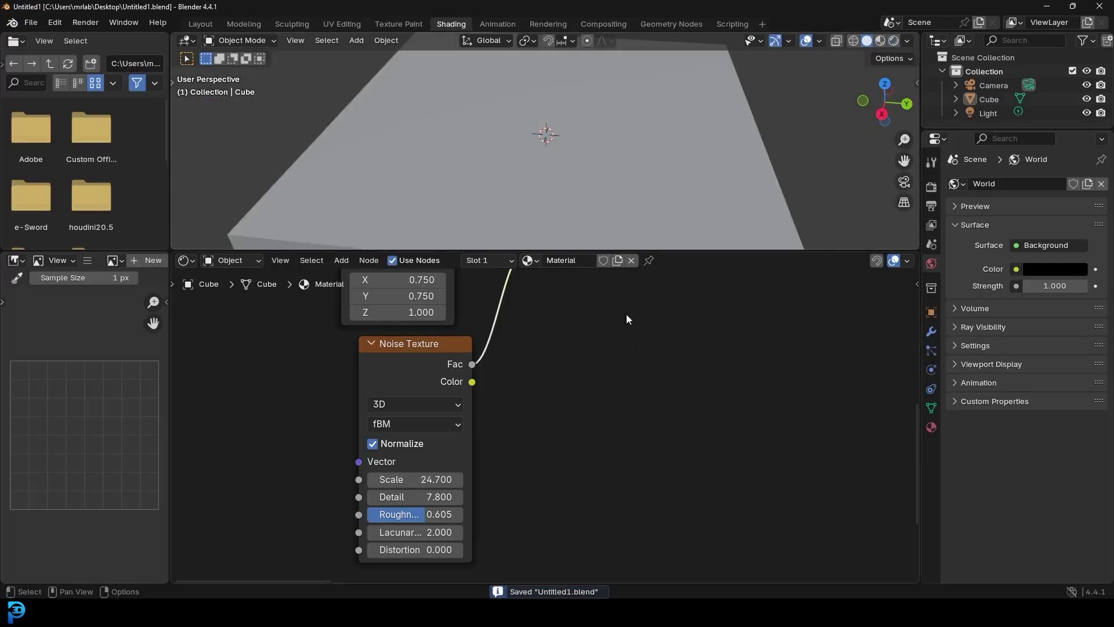
pyautogui.scroll(-6, 626, 355)
pyautogui.moveTo(694, 352); pyautogui.dragTo(412, 354, button='middle')
pyautogui.scroll(-5, 599, 388)
pyautogui.moveTo(712, 383); pyautogui.dragTo(599, 388, button='middle')
pyautogui.scroll(-2, 599, 387)
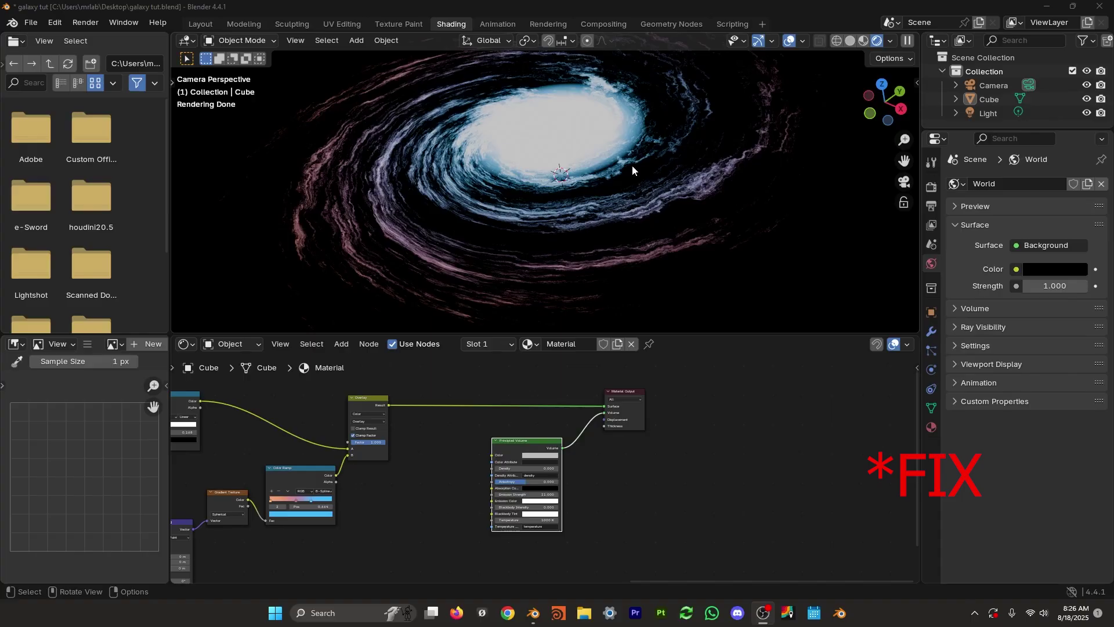
pyautogui.scroll(3, 483, 411)
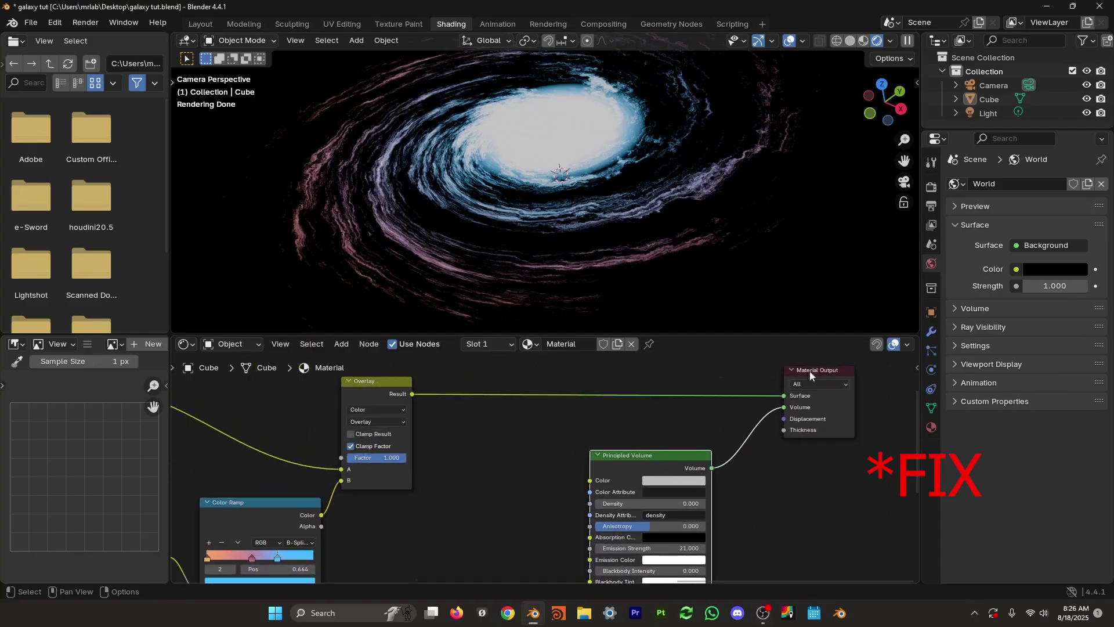
# Step: Reconnect the Overlay node's Result from the Material Output's Surface to the Principled Volume's Emission Color
pyautogui.moveTo(784, 395); pyautogui.dragTo(590, 439)
pyautogui.moveTo(723, 464); pyautogui.dragTo(682, 511, button='middle')
pyautogui.scroll(1, 682, 512)
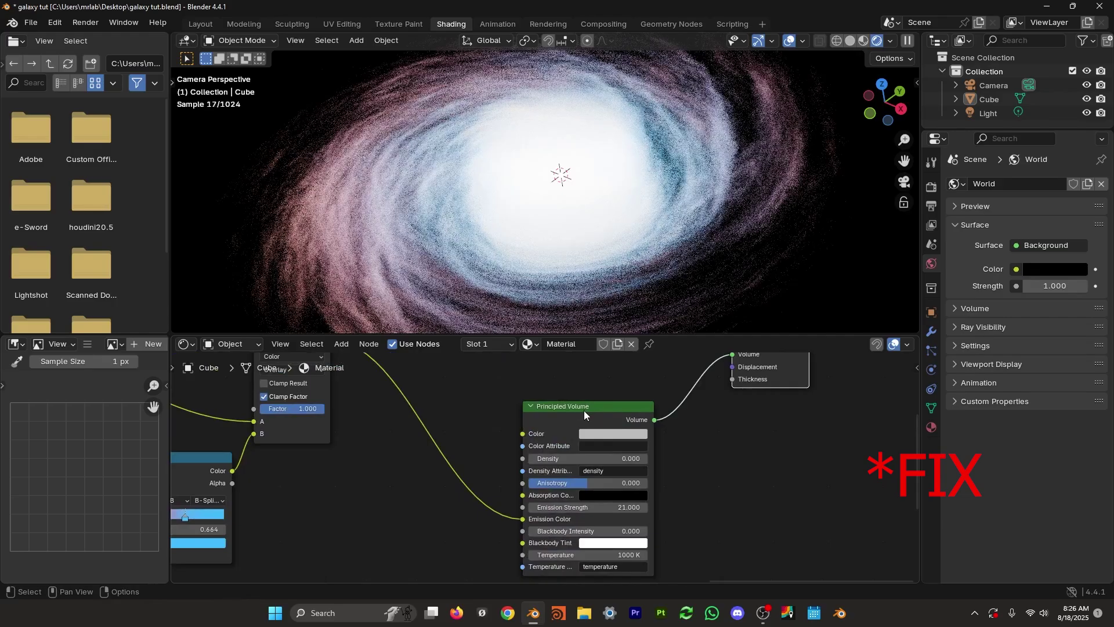
# Step: On the Color Ramp after the Add node, shift the white stop slightly toward the bright end and move the black stop to 0.240
pyautogui.scroll(-6, 418, 416)
pyautogui.moveTo(256, 406); pyautogui.dragTo(572, 434, button='middle')
pyautogui.scroll(4, 545, 440)
pyautogui.moveTo(370, 429); pyautogui.dragTo(458, 452, button='middle')
pyautogui.scroll(5, 461, 454)
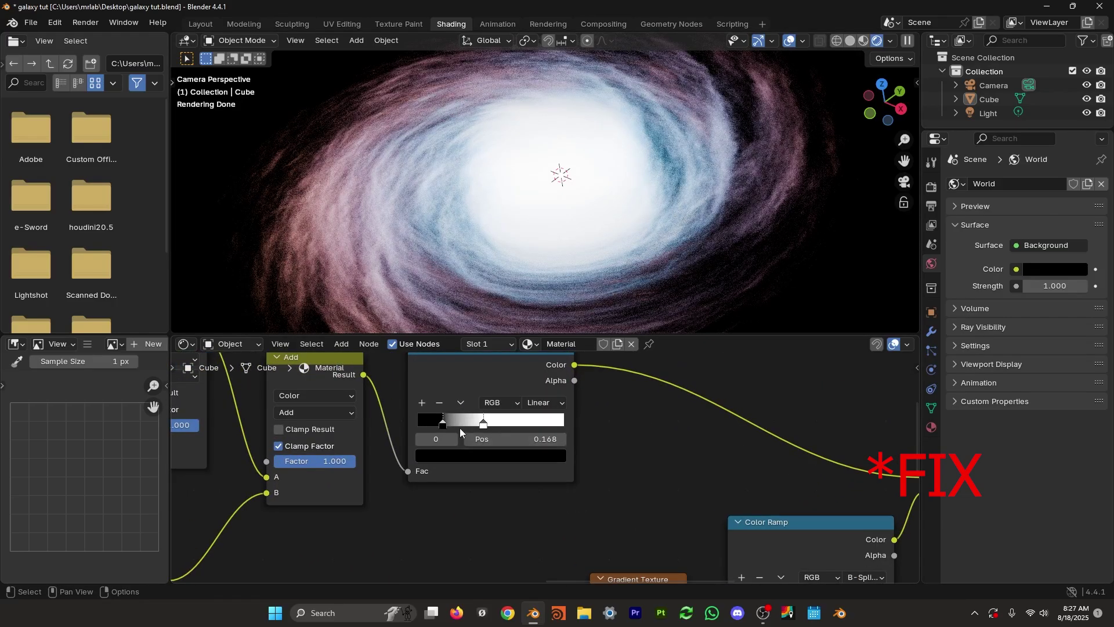
pyautogui.moveTo(485, 424); pyautogui.dragTo(503, 423)
pyautogui.moveTo(506, 380); pyautogui.dragTo(520, 435, button='middle')
pyautogui.moveTo(458, 476); pyautogui.dragTo(470, 477)
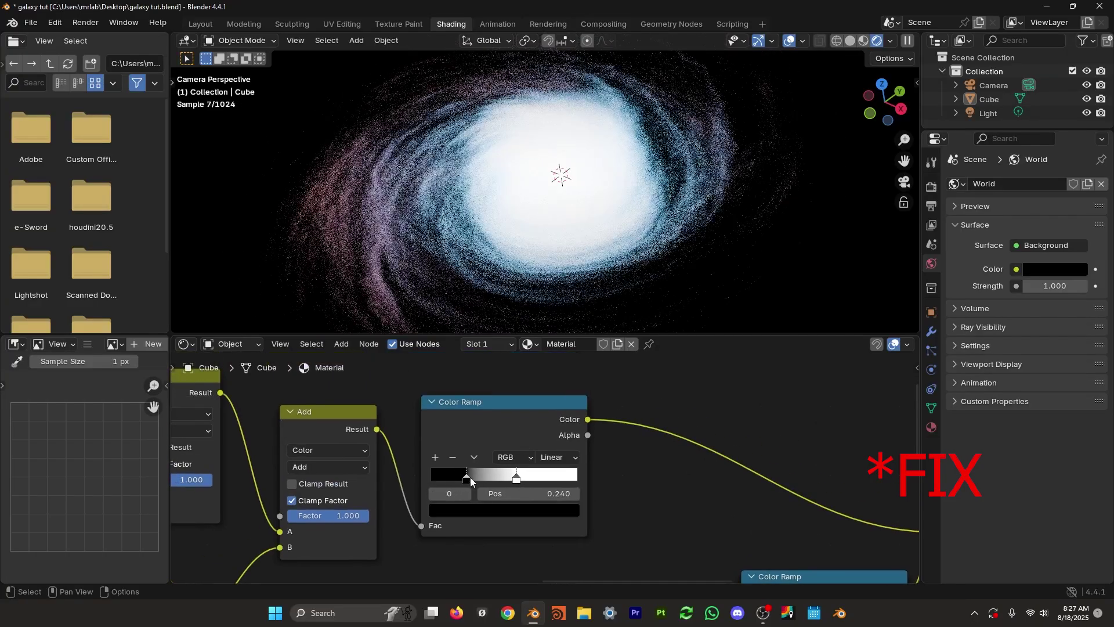
# Step: Darken the Color Ramp's white stop to light grey, move it to 0.905 and shift the black stop slightly back toward the start
pyautogui.click(516, 477)
pyautogui.click(503, 510)
pyautogui.moveTo(554, 288); pyautogui.dragTo(554, 312)
pyautogui.moveTo(515, 477); pyautogui.dragTo(563, 477)
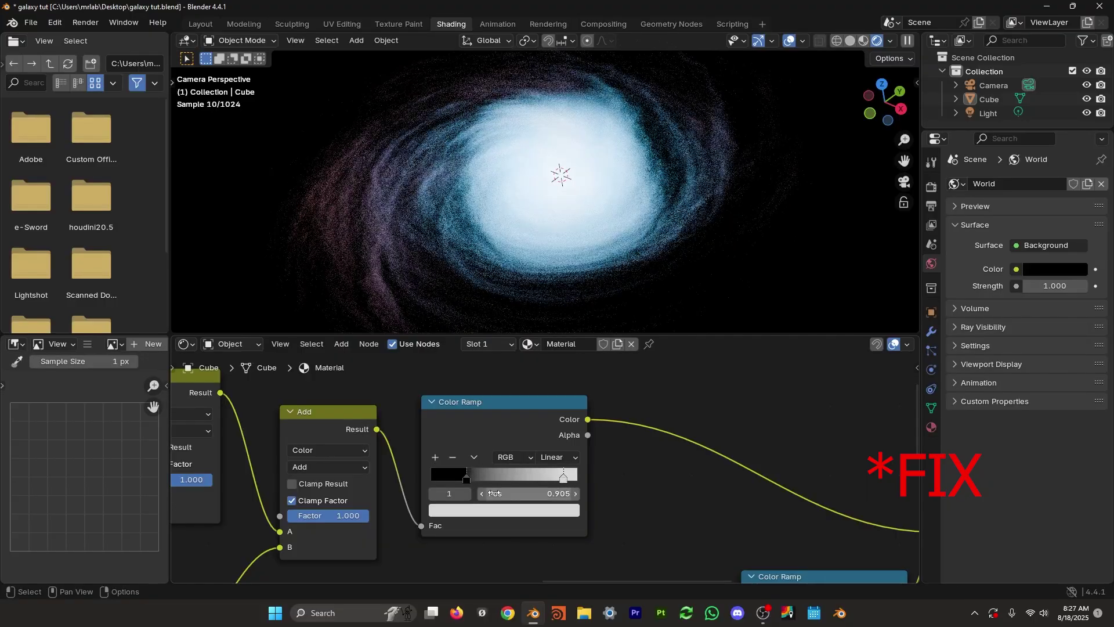
pyautogui.moveTo(466, 478); pyautogui.dragTo(460, 478)
# Step: Try 3 for both X and Y Scale on the core's Mapping node, then set both to 4
pyautogui.scroll(-6, 419, 420)
pyautogui.moveTo(371, 463); pyautogui.dragTo(447, 381, button='middle')
pyautogui.moveTo(389, 445); pyautogui.dragTo(440, 323, button='middle')
pyautogui.scroll(6, 393, 507)
pyautogui.moveTo(394, 511); pyautogui.dragTo(518, 447, button='middle')
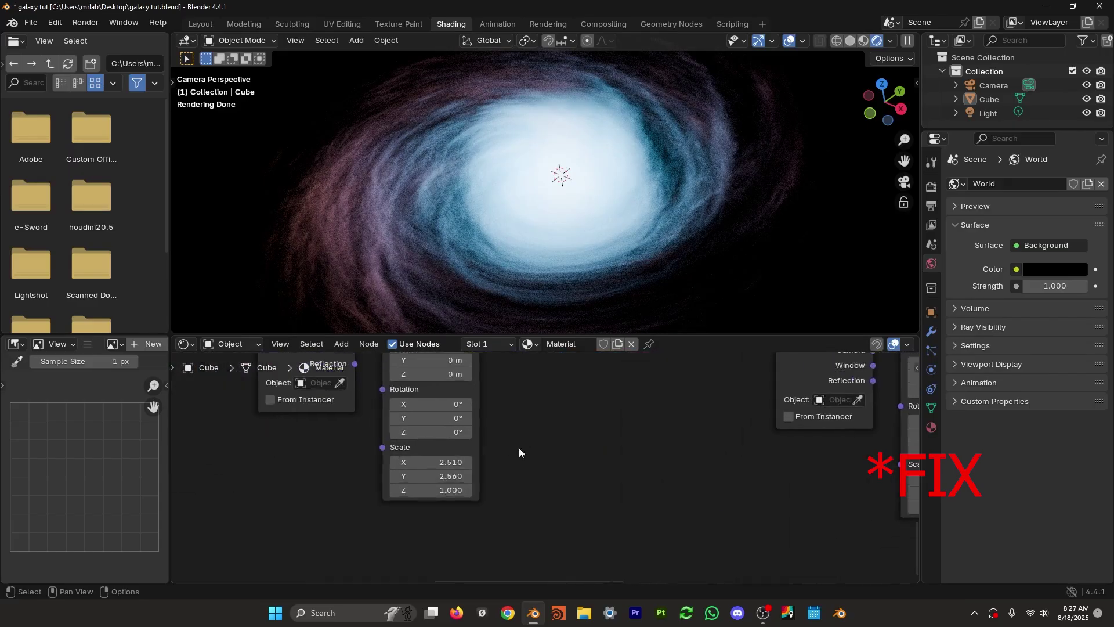
pyautogui.scroll(2, 518, 450)
pyautogui.moveTo(414, 461); pyautogui.dragTo(416, 477)
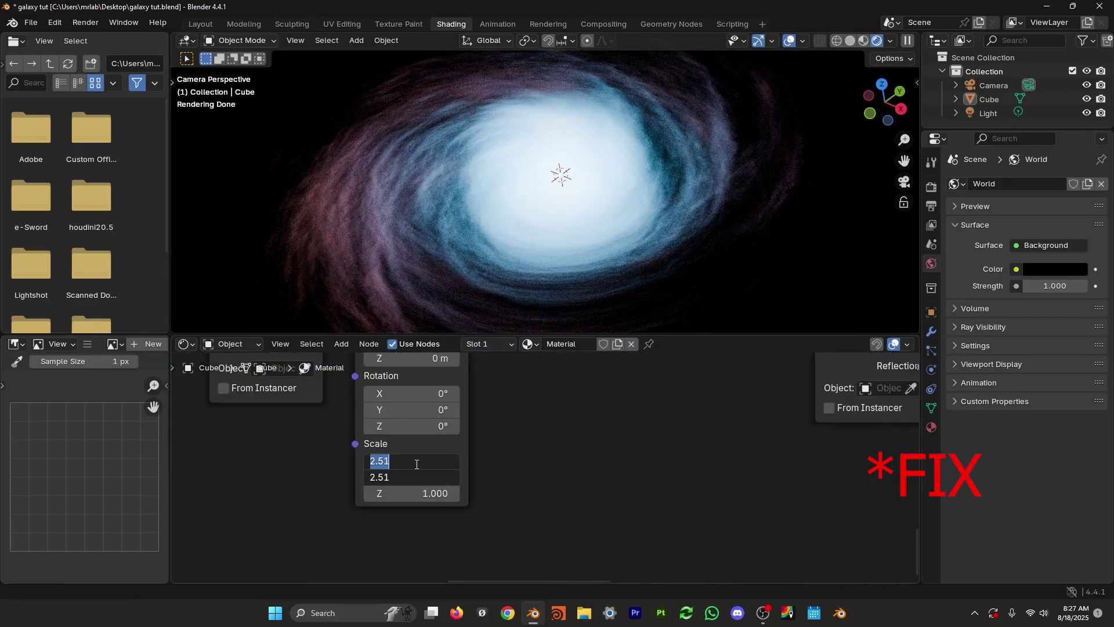
pyautogui.write('3')
pyautogui.press('Return')
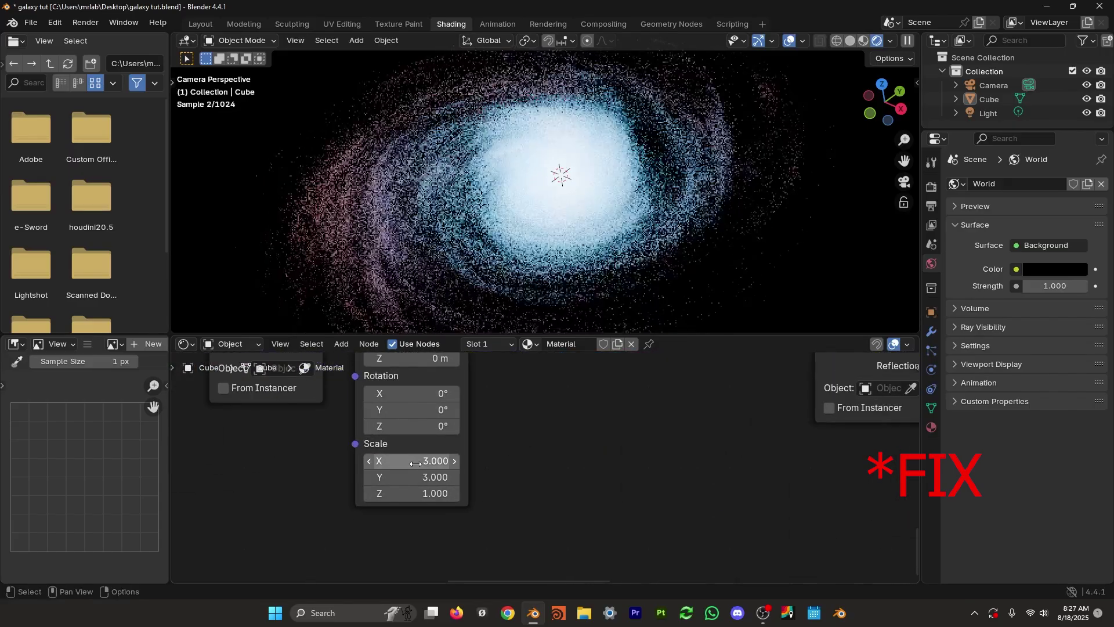
pyautogui.moveTo(417, 464); pyautogui.dragTo(416, 493)
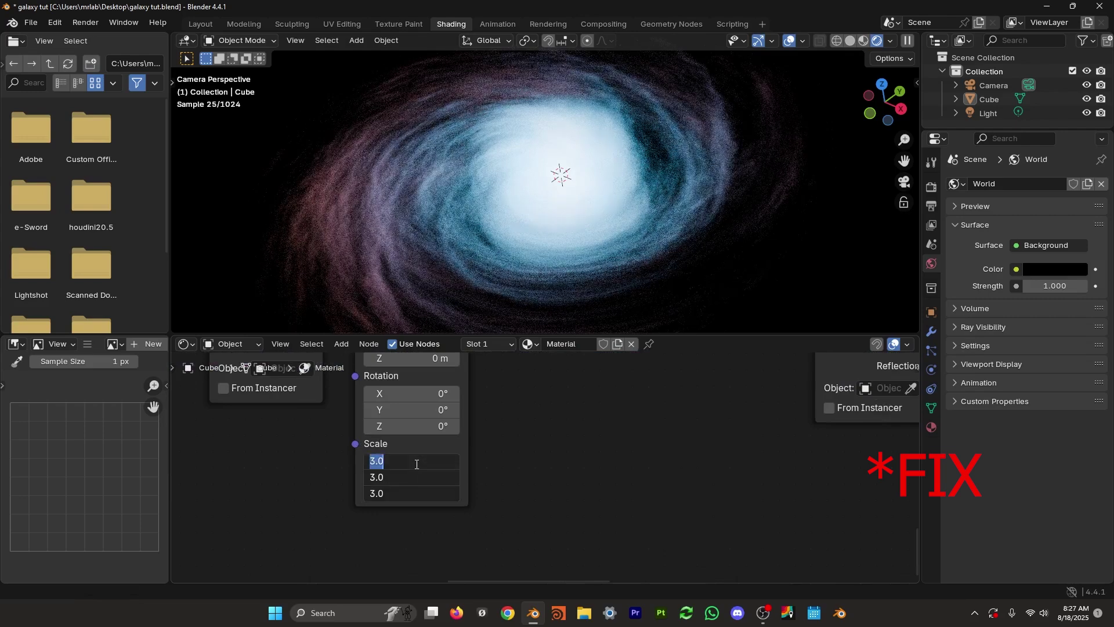
pyautogui.write('4')
pyautogui.press('Return')
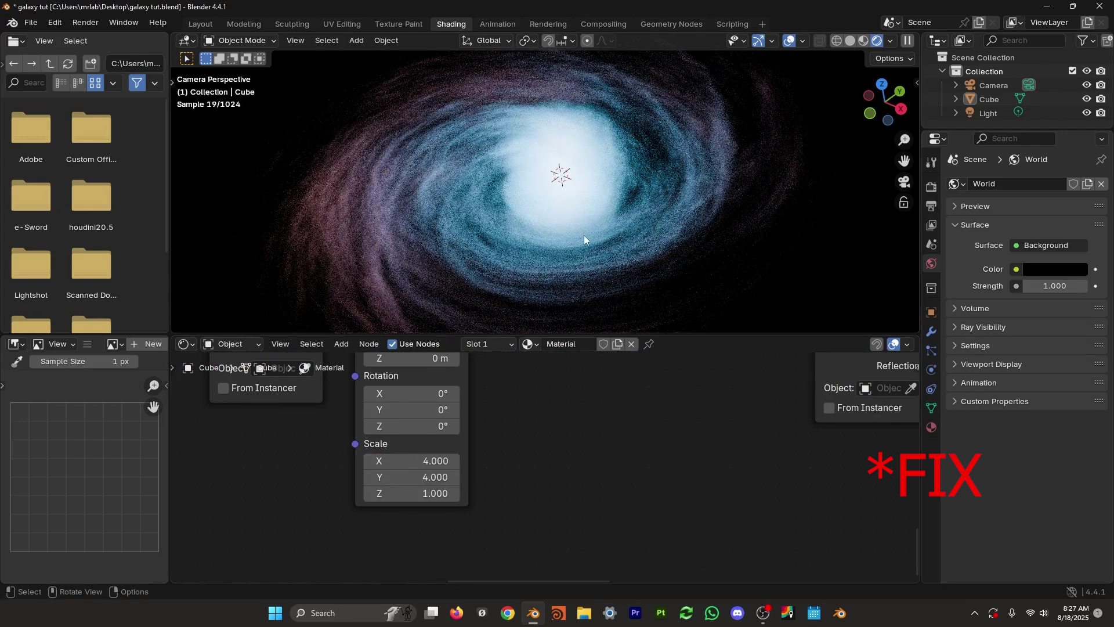
pyautogui.scroll(-5, 654, 449)
pyautogui.moveTo(783, 449); pyautogui.dragTo(466, 462, button='middle')
pyautogui.moveTo(564, 398); pyautogui.dragTo(541, 511, button='middle')
pyautogui.scroll(-4, 604, 500)
pyautogui.moveTo(667, 491); pyautogui.dragTo(534, 463, button='middle')
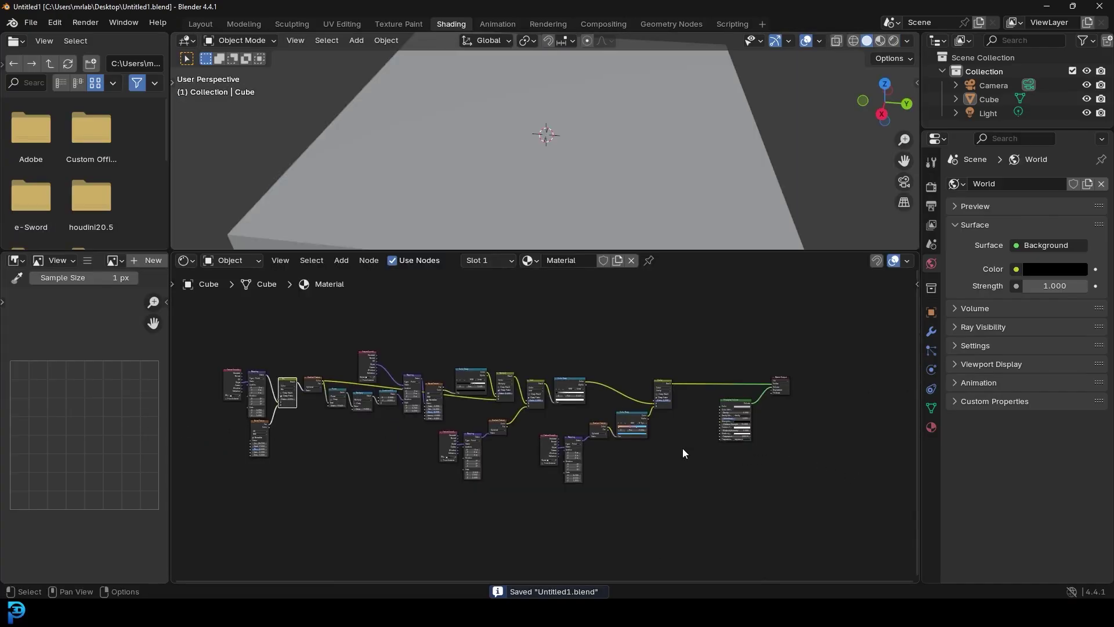
# Step: Switch to the Layout workspace, look through the camera and save the file
pyautogui.click(203, 22)
pyautogui.scroll(3, 568, 260)
pyautogui.press('KP_0')
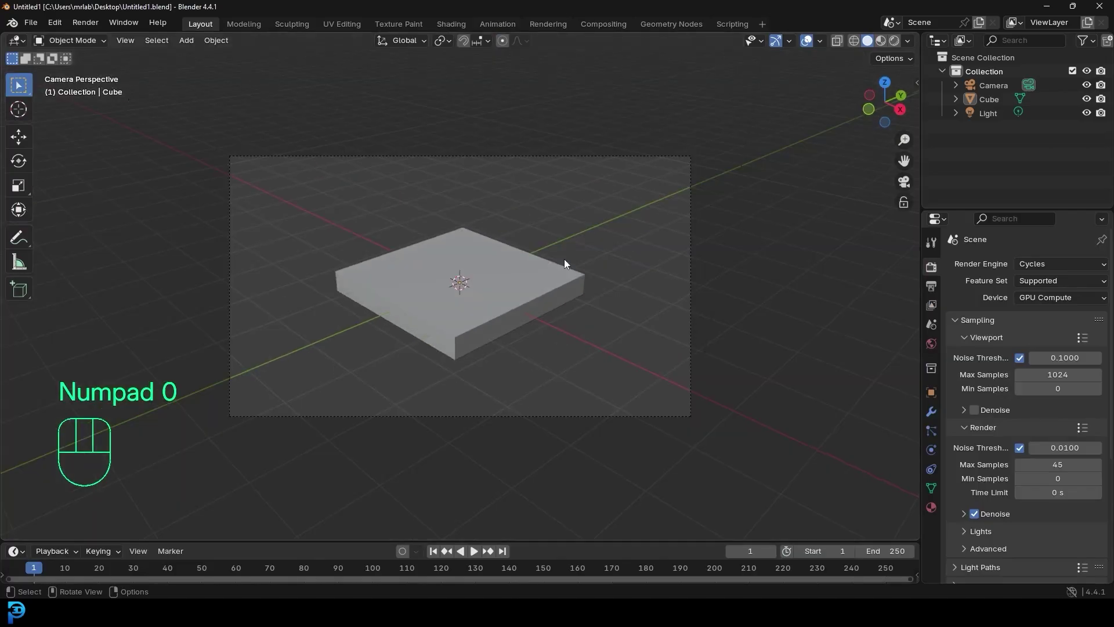
pyautogui.hotkey('ctrl', 's')
# Step: Move the camera closer to the flattened cube along its local Z axis and display the viewport in Rendered shading
pyautogui.click(543, 156)
pyautogui.press('g')
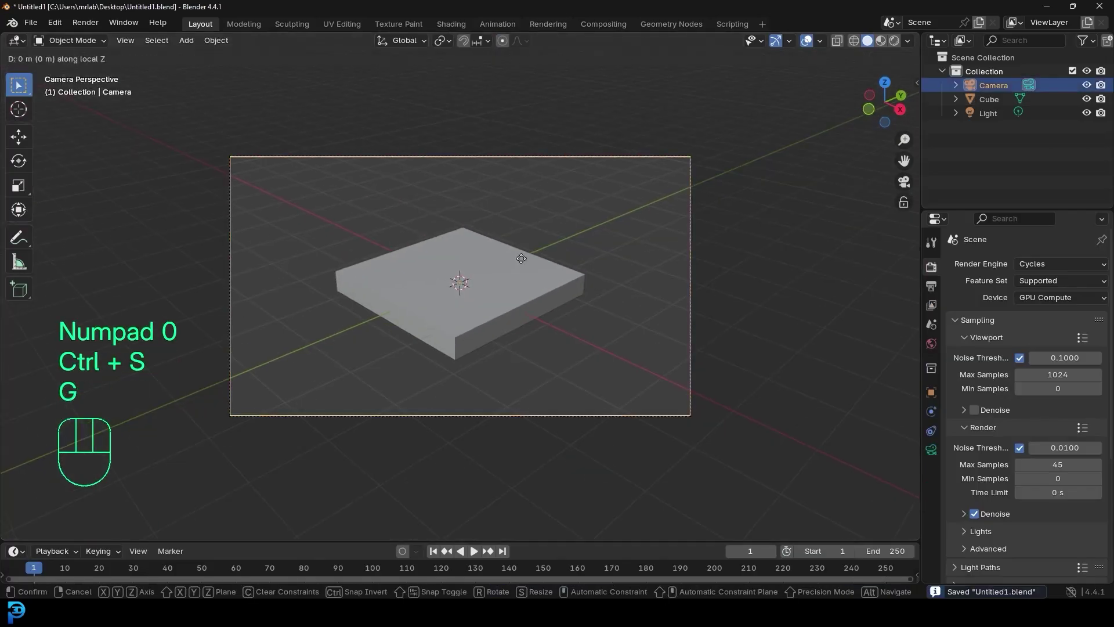
pyautogui.click(518, 164)
pyautogui.press('z')
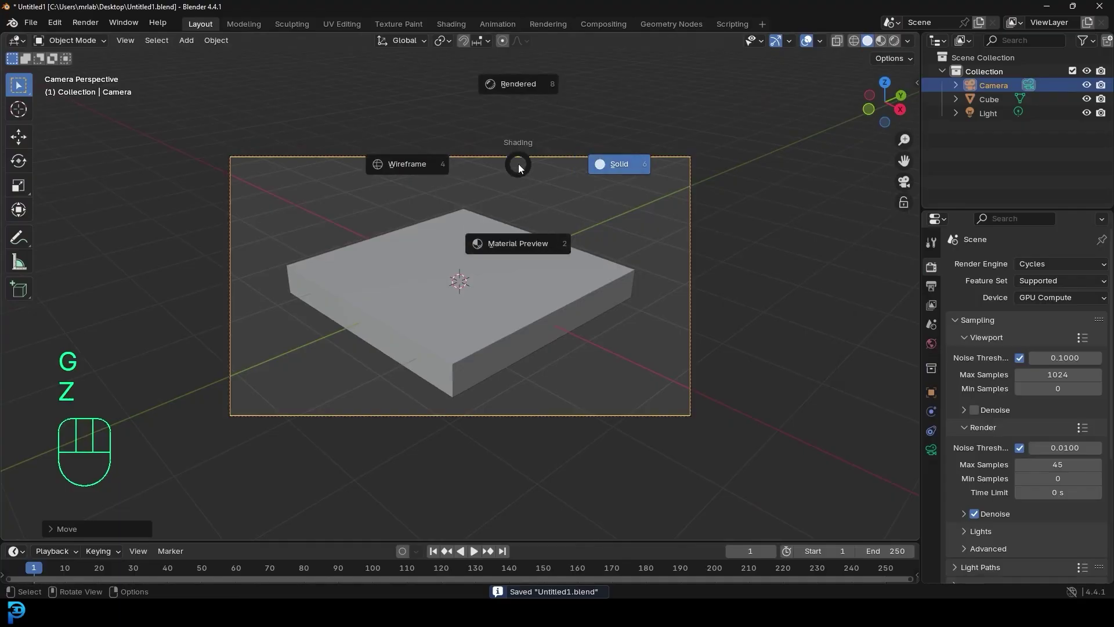
pyautogui.click(514, 130)
# Step: Adjust the camera's distance along its local Z axis and trackball-rotate it for a more tilted view of the galaxy
pyautogui.keyDown('shift'); pyautogui.moveTo(517, 297); pyautogui.dragTo(533, 334, button='middle'); pyautogui.keyUp('shift')
pyautogui.scroll(1, 533, 333)
pyautogui.press('g')
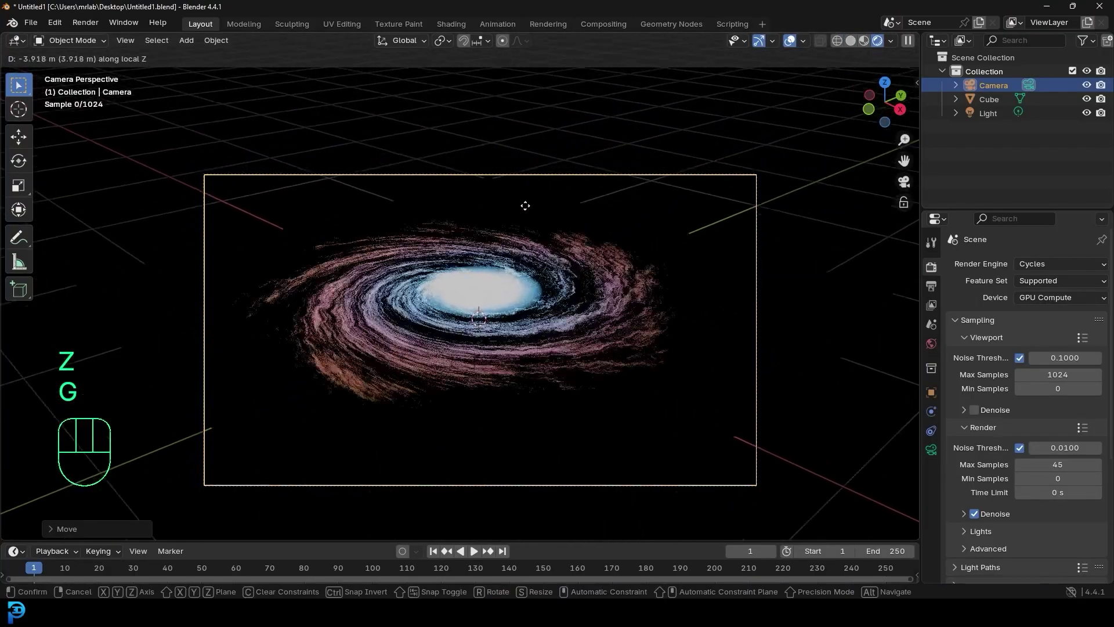
pyautogui.click(530, 216)
pyautogui.press('g')
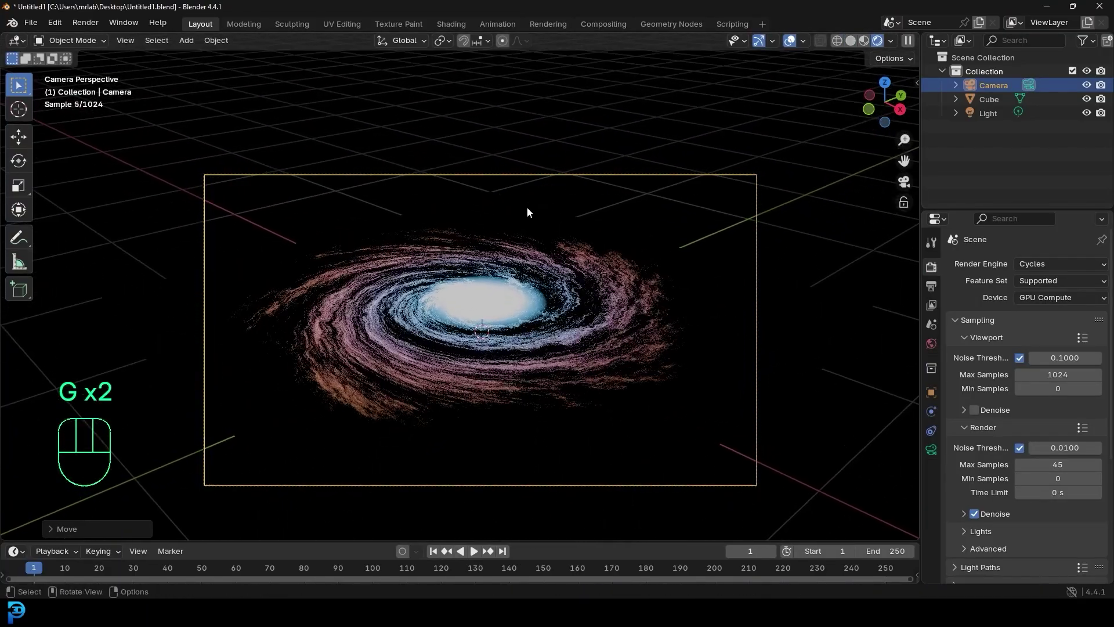
pyautogui.press('r')
pyautogui.press('r')
pyautogui.click(651, 348)
# Step: Move the camera closer along its local Z axis and reposition it so the galaxy fills the frame
pyautogui.press('g')
pyautogui.press('g')
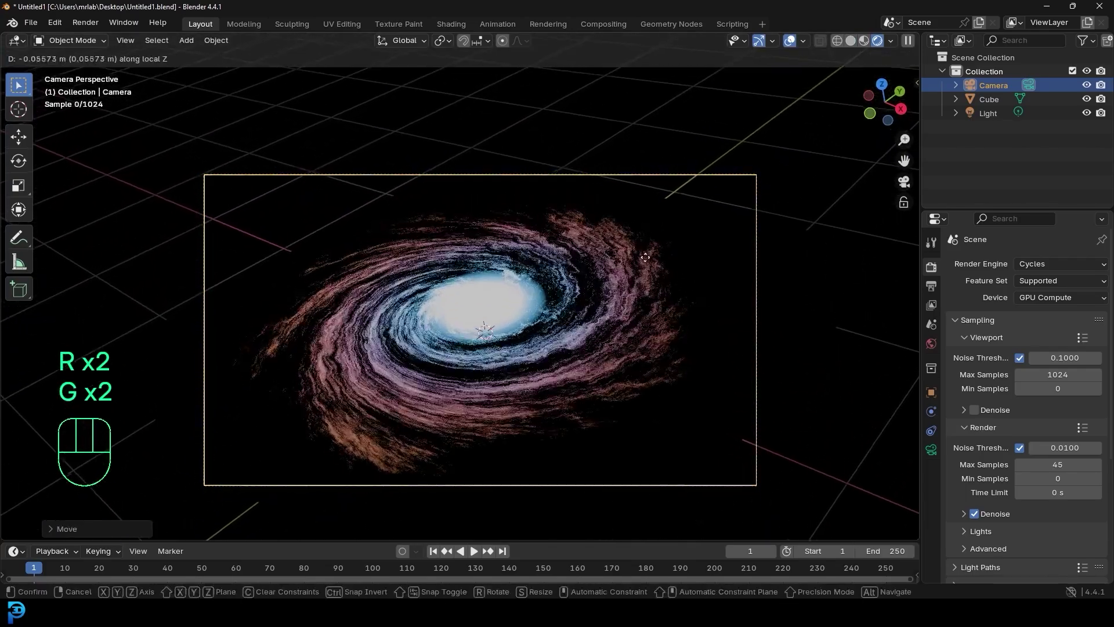
pyautogui.click(644, 238)
pyautogui.press('g')
pyautogui.click(642, 269)
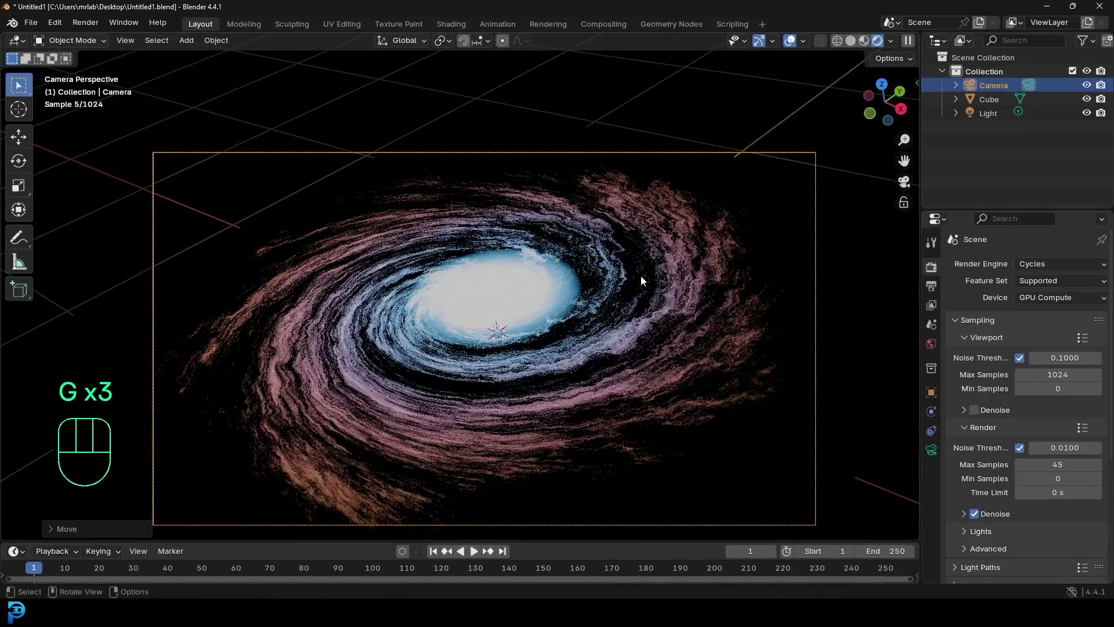
# Step: Save the file, return to Solid shading and render the current frame as a still image, closing the result after viewing
pyautogui.hotkey('ctrl', 's')
pyautogui.press('z')
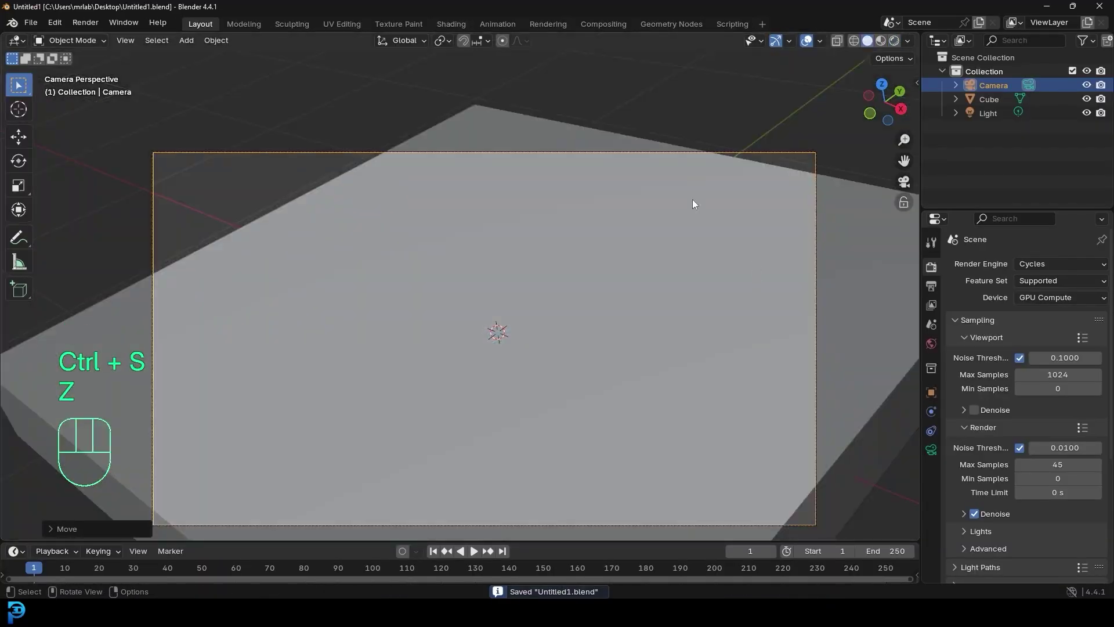
pyautogui.click(98, 23)
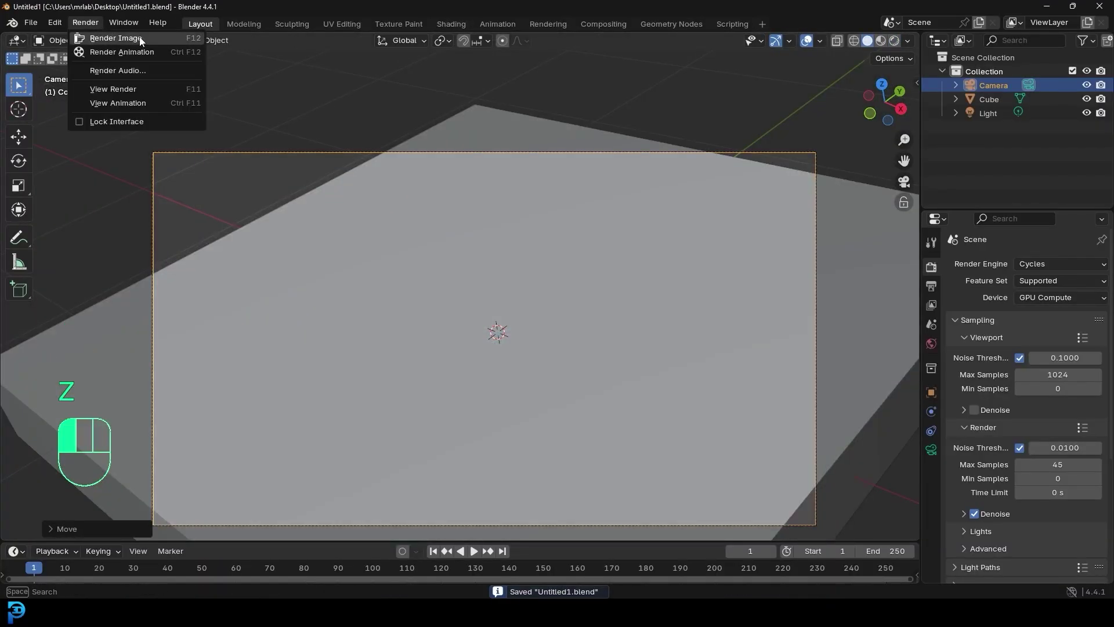
pyautogui.click(140, 39)
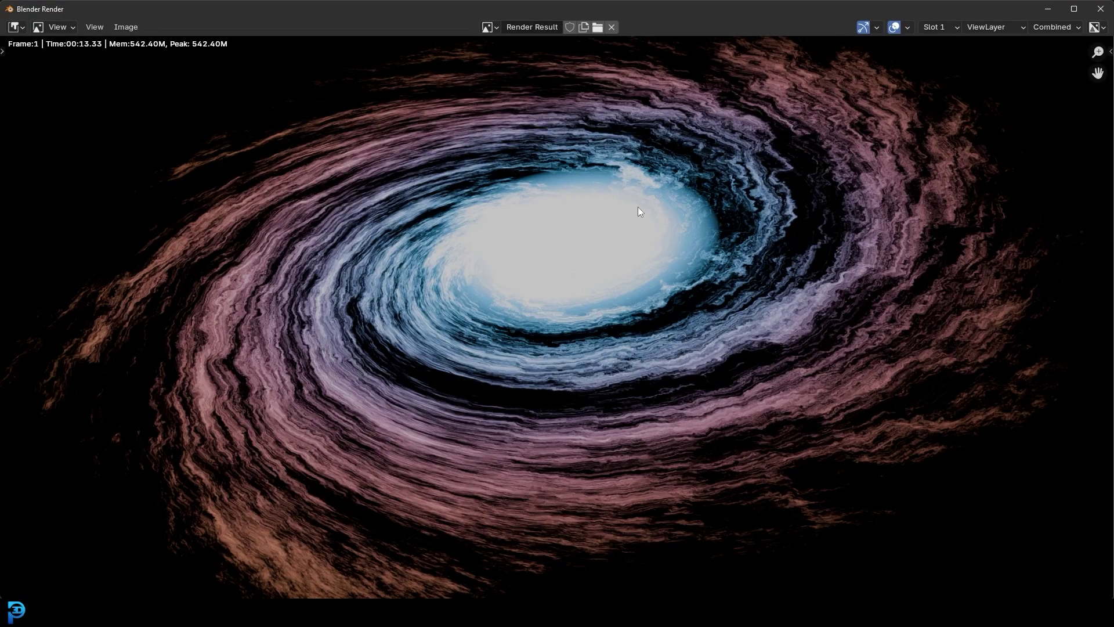
pyautogui.scroll(-2, 754, 135)
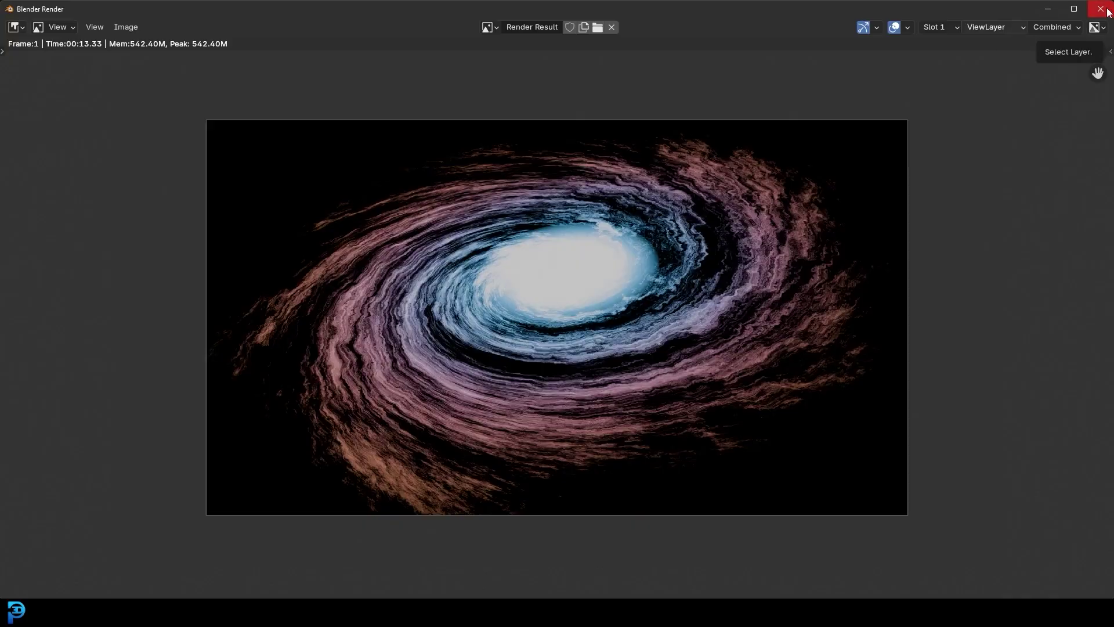
pyautogui.click(1100, 9)
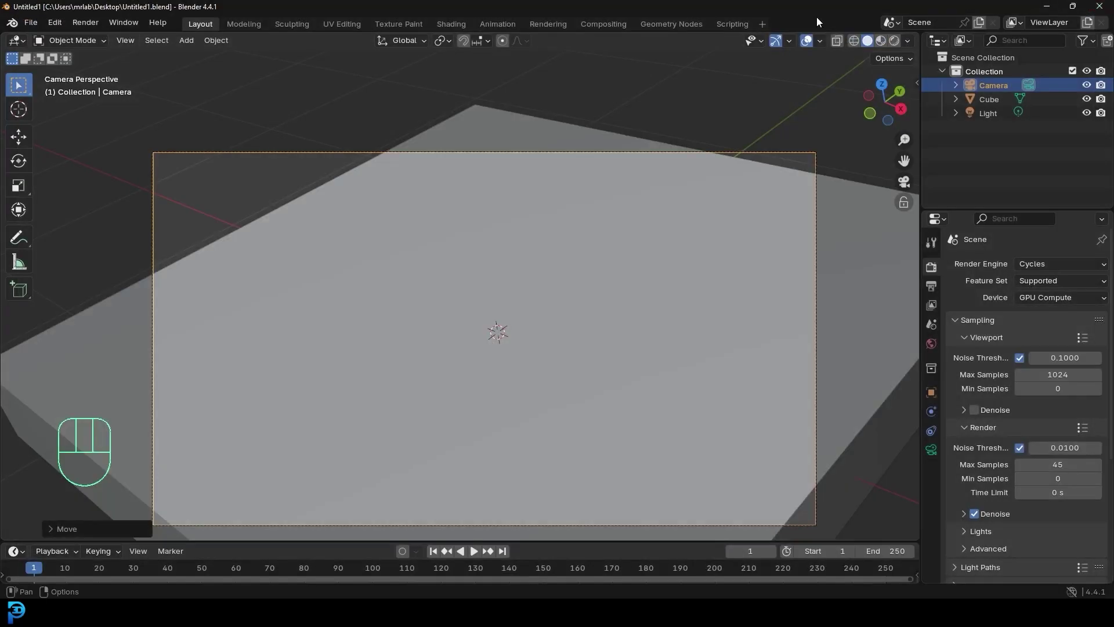
# Step: Switch to the Compositing workspace and enable Use Nodes for the scene
pyautogui.click(600, 25)
pyautogui.click(156, 42)
pyautogui.moveTo(423, 186); pyautogui.dragTo(510, 155, button='middle')
pyautogui.scroll(8, 537, 176)
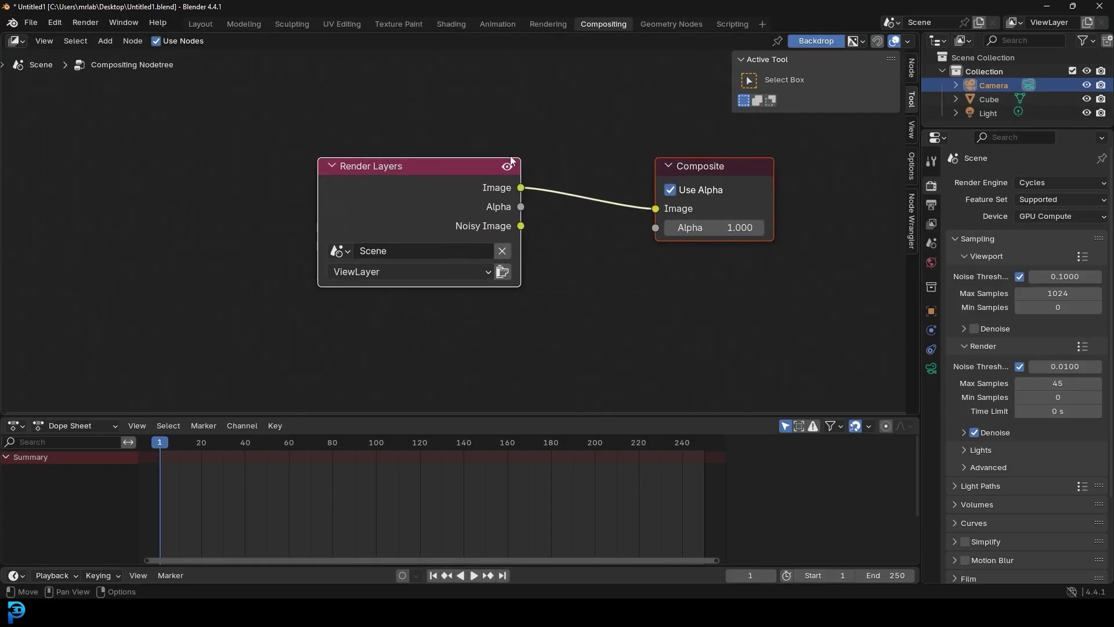
# Step: Connect a Viewer node to the Render Layers image output and place it below the Composite node
pyautogui.keyDown('ctrl'); pyautogui.keyDown('shift'); pyautogui.click(386, 175); pyautogui.keyUp('shift'); pyautogui.keyUp('ctrl')
pyautogui.moveTo(626, 191); pyautogui.dragTo(708, 264)
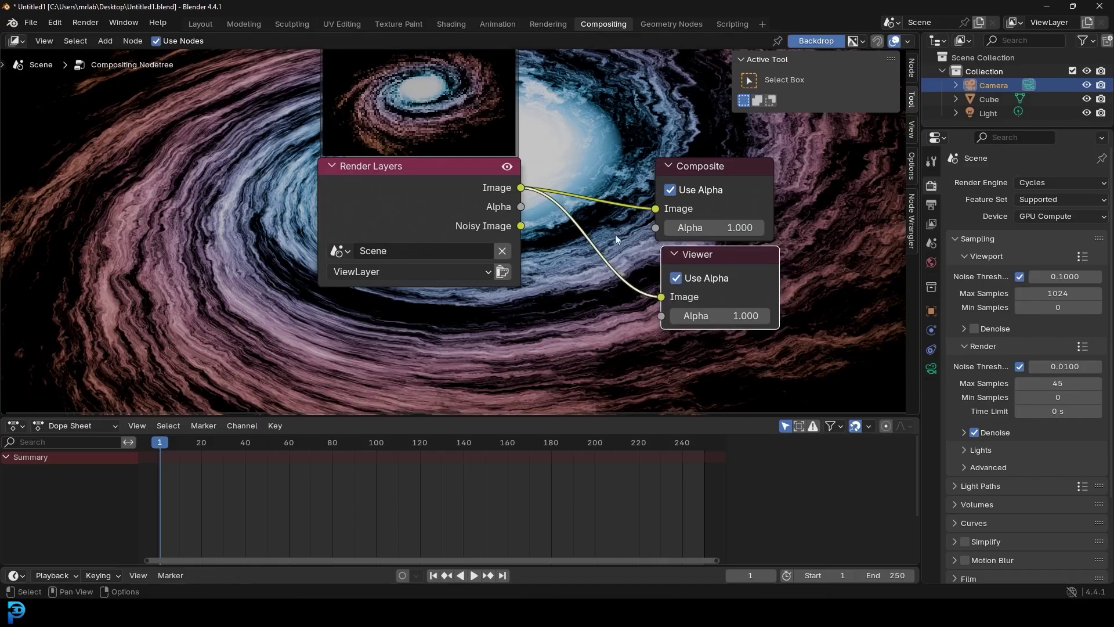
pyautogui.scroll(-1, 593, 203)
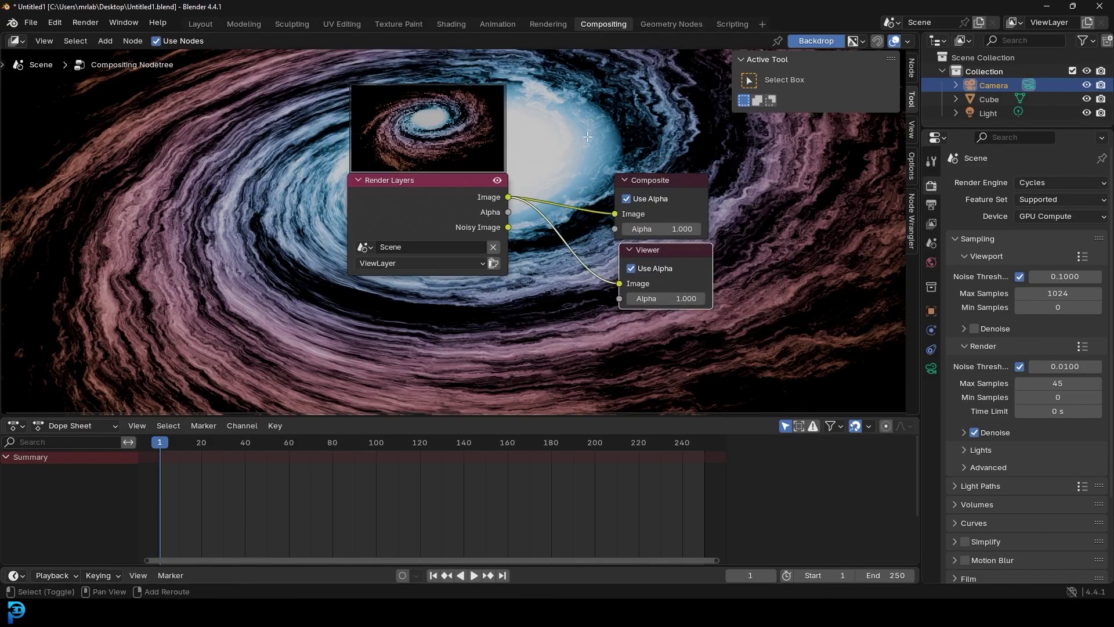
# Step: Add a shared reroute point on the links to Composite and Viewer, and move the Render Layers node away to make space
pyautogui.keyDown('shift'); pyautogui.moveTo(543, 323); pyautogui.dragTo(544, 323, button='right'); pyautogui.keyUp('shift')
pyautogui.moveTo(435, 205); pyautogui.dragTo(224, 232)
pyautogui.moveTo(419, 193); pyautogui.dragTo(471, 196, button='middle')
# Step: Zoom out the backdrop image and enlarge the compositor area so the whole render fits
pyautogui.press('v')
pyautogui.press('v')
pyautogui.press('v')
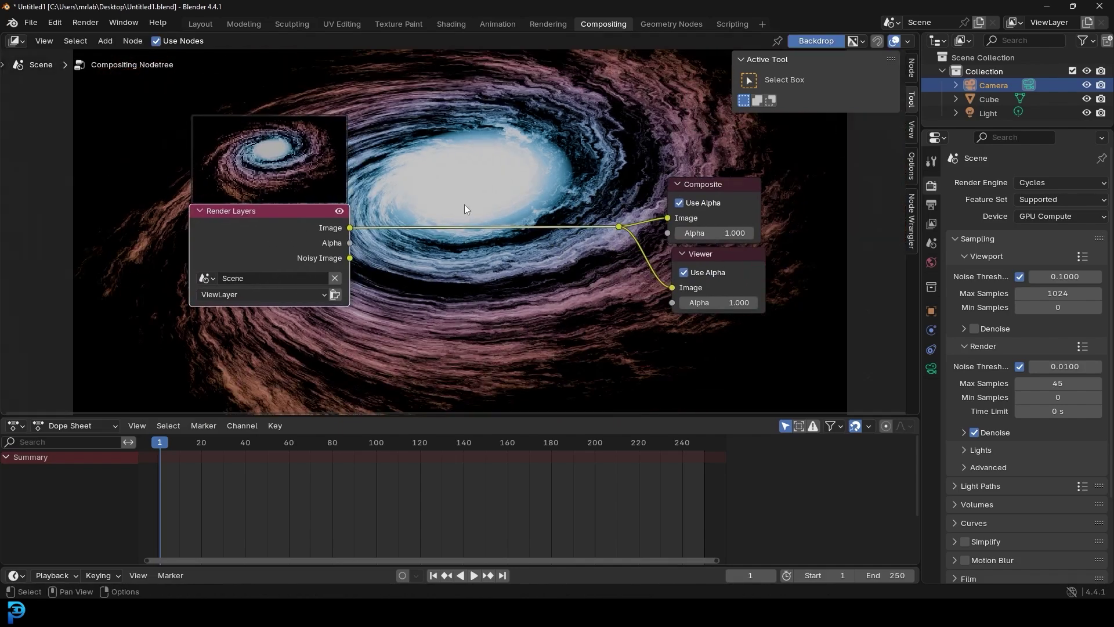
pyautogui.moveTo(447, 415); pyautogui.dragTo(453, 511)
pyautogui.scroll(1, 472, 285)
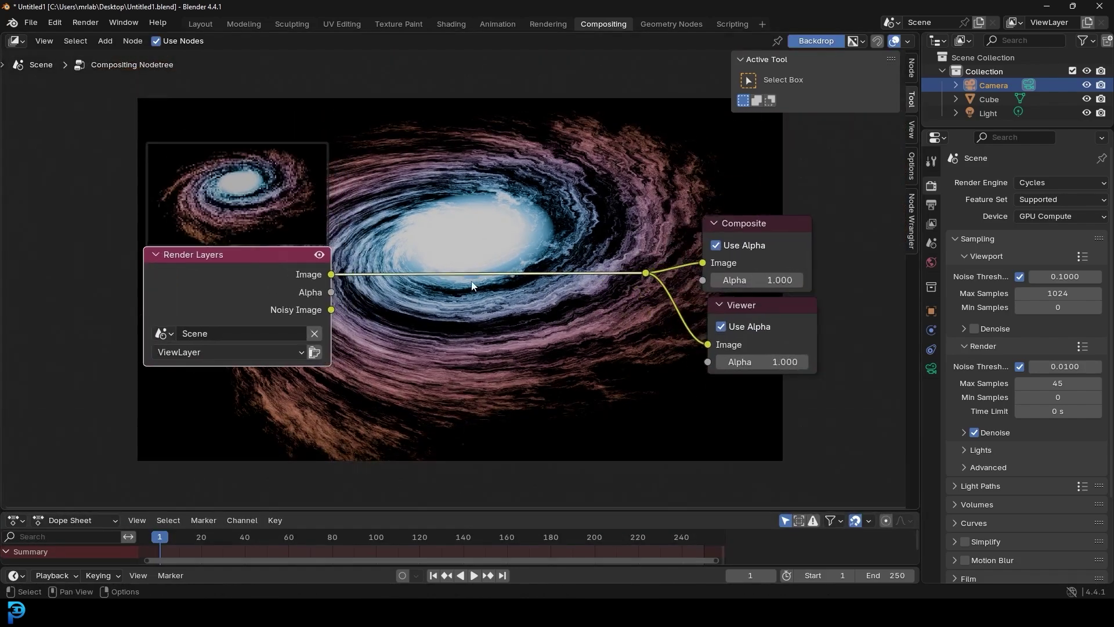
# Step: Step the timeline back to frame 0 and move the Render Layers node farther from the reroute point
pyautogui.press('Left')
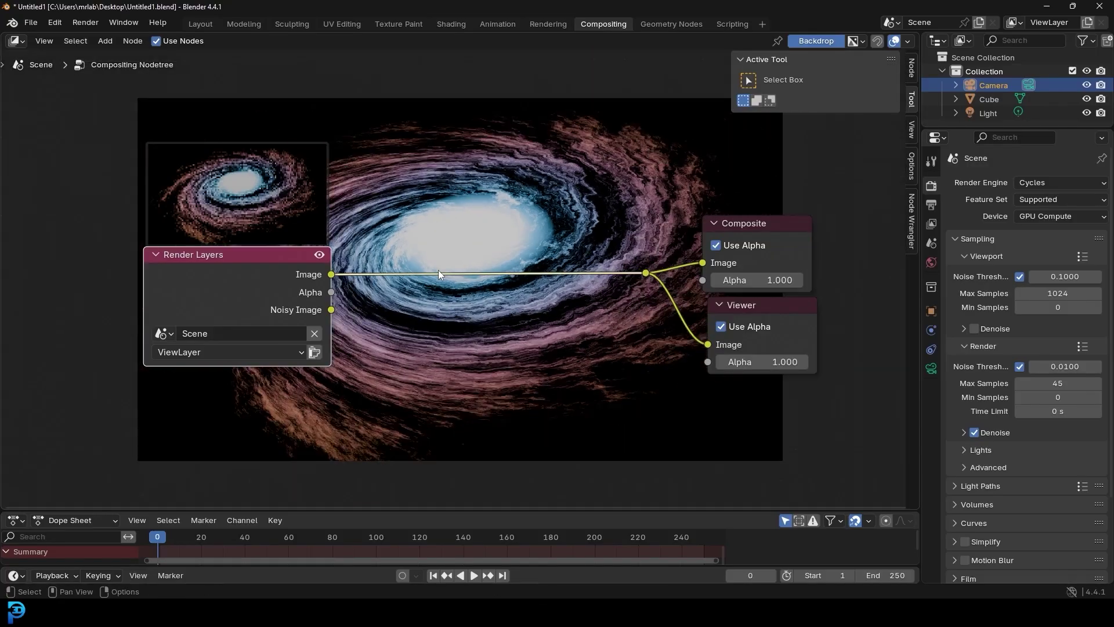
pyautogui.moveTo(437, 274); pyautogui.dragTo(493, 265, button='middle')
pyautogui.moveTo(287, 269); pyautogui.dragTo(96, 269)
# Step: Add a Glare node on the link between the Render Layers node and the reroute point
pyautogui.scroll(3, 371, 267)
pyautogui.moveTo(405, 264); pyautogui.dragTo(499, 262, button='middle')
pyautogui.hotkey('shift', 'a')
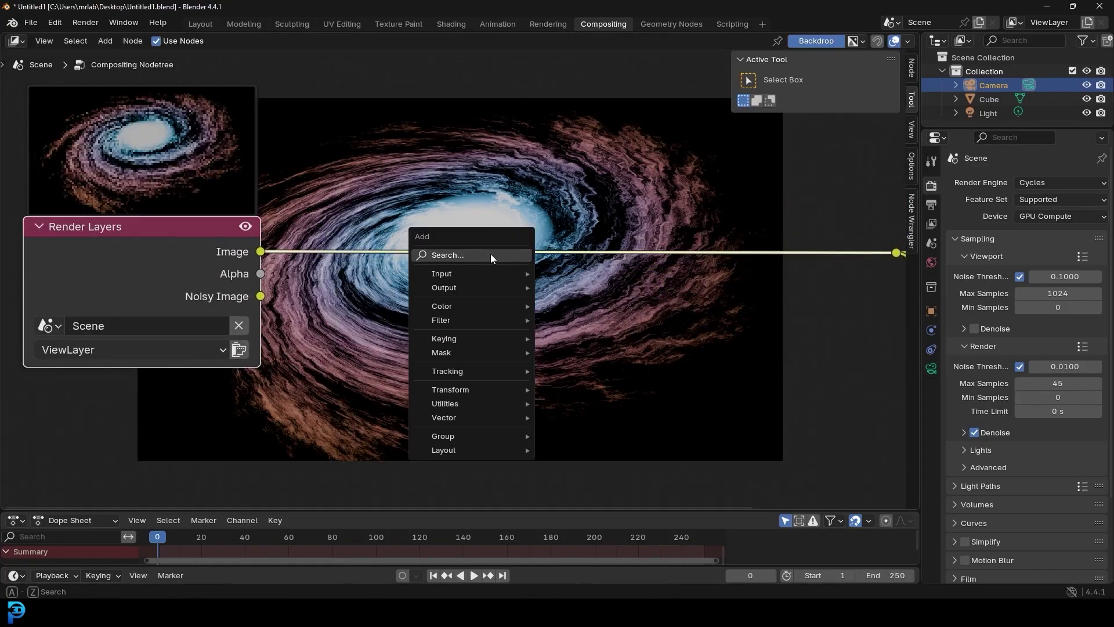
pyautogui.click(490, 252)
pyautogui.write('ggla')
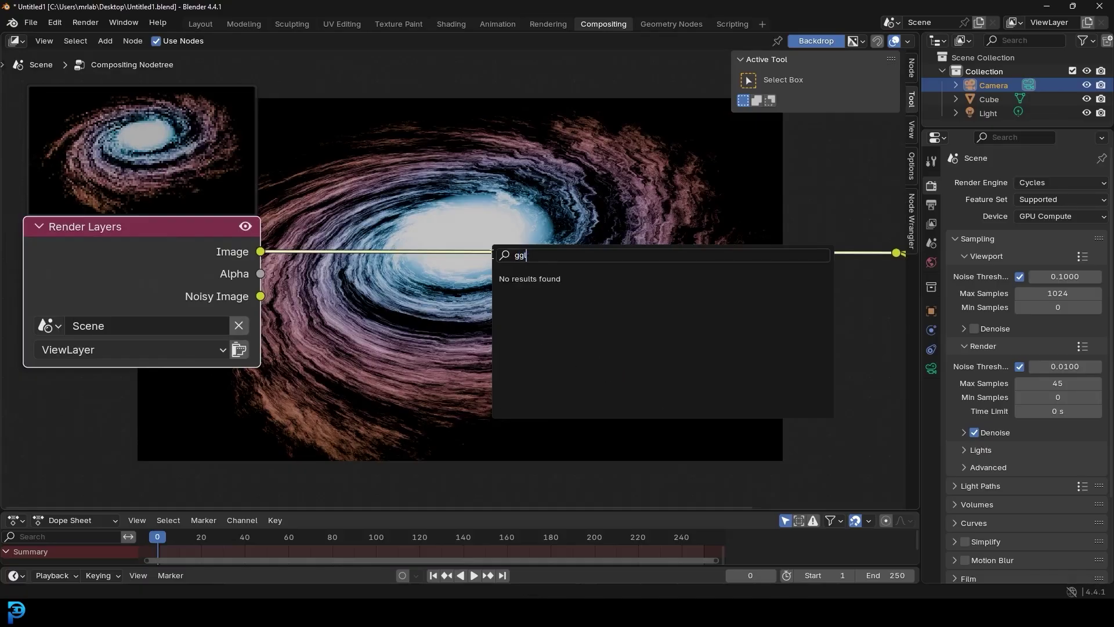
pyautogui.press('BackSpace')
pyautogui.press('BackSpace')
pyautogui.write('lare')
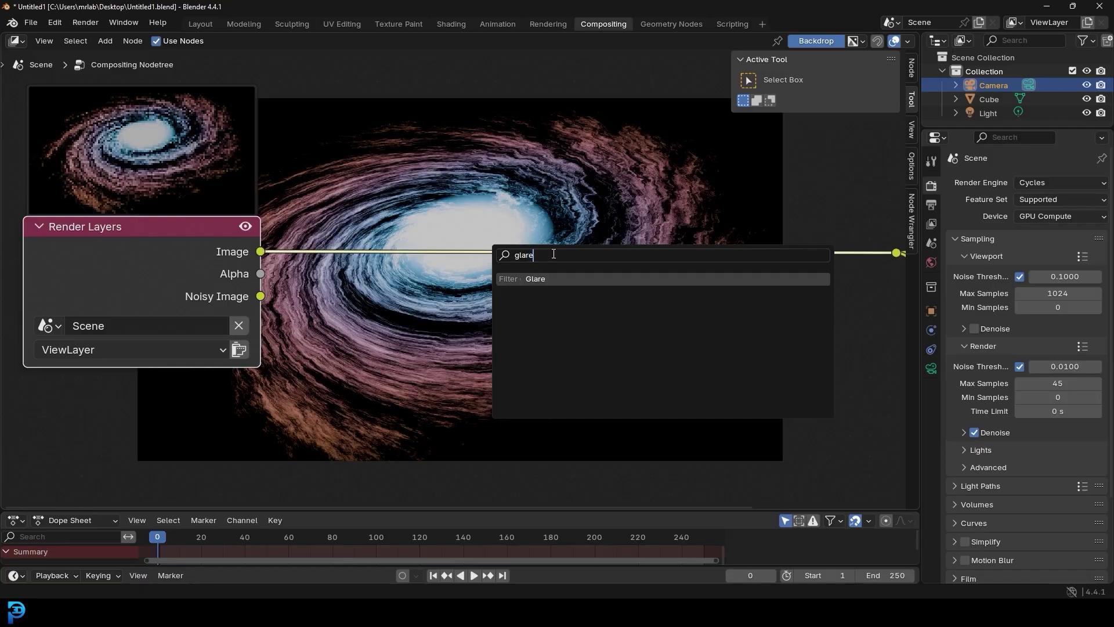
pyautogui.press('Return')
pyautogui.click(451, 226)
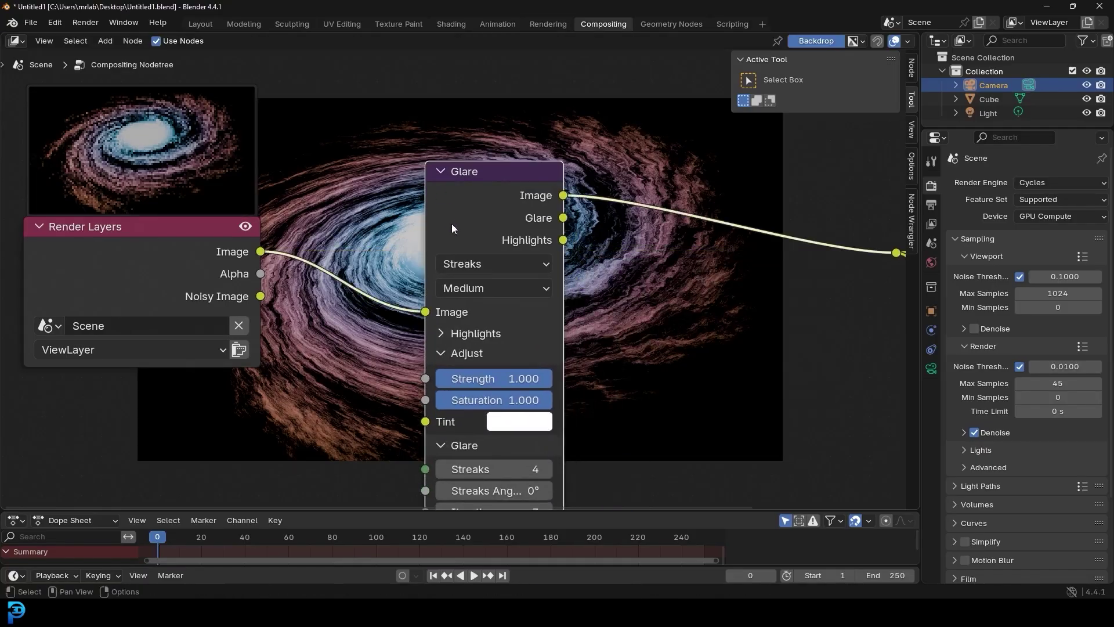
# Step: Change the Glare node's type to Ghosts
pyautogui.scroll(-1, 495, 266)
pyautogui.click(500, 267)
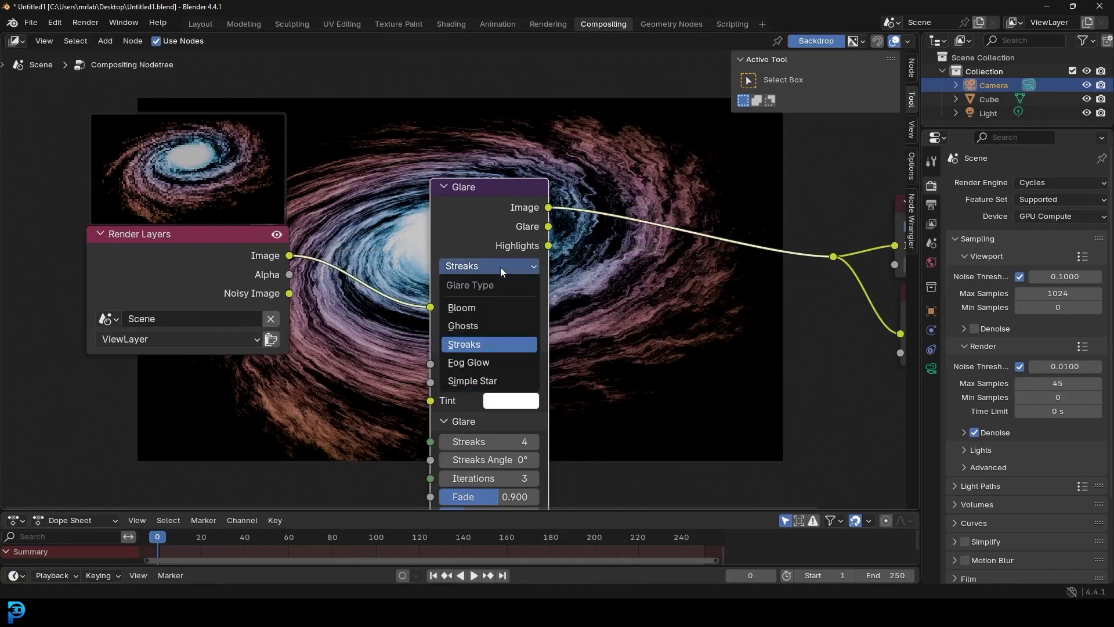
pyautogui.click(486, 326)
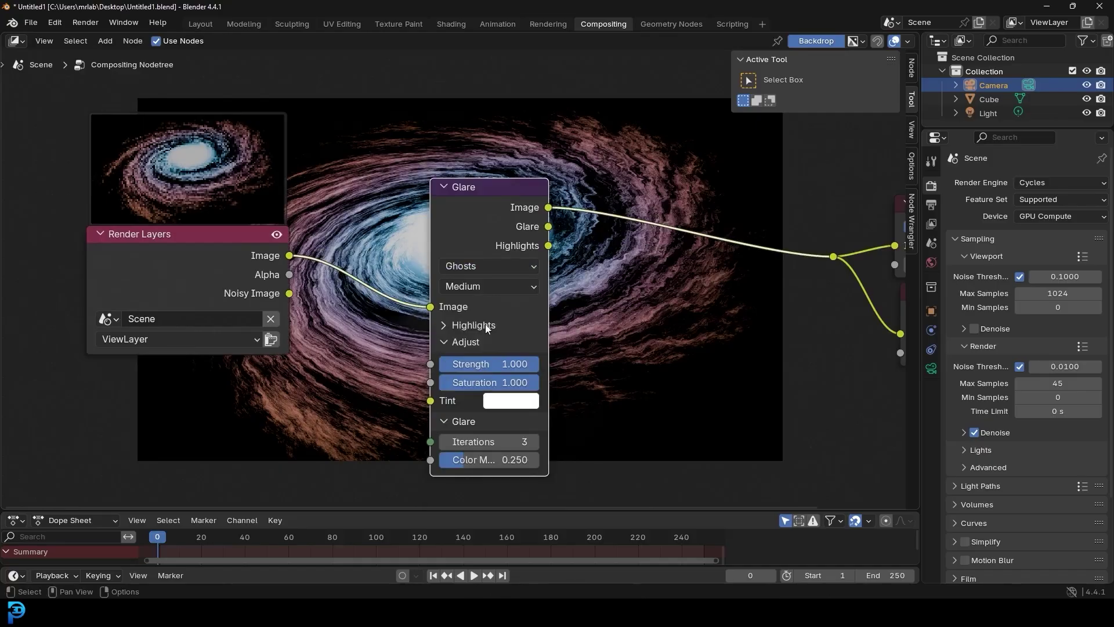
pyautogui.scroll(1, 504, 354)
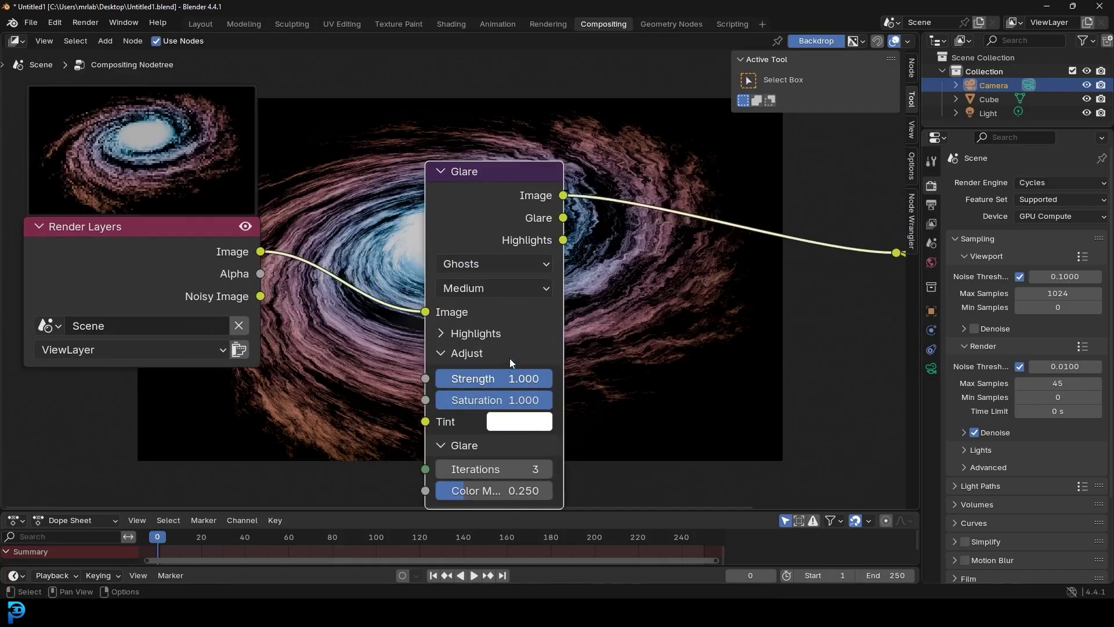
# Step: Expand the Glare node's Highlights settings and set its Threshold to 0.3
pyautogui.click(444, 337)
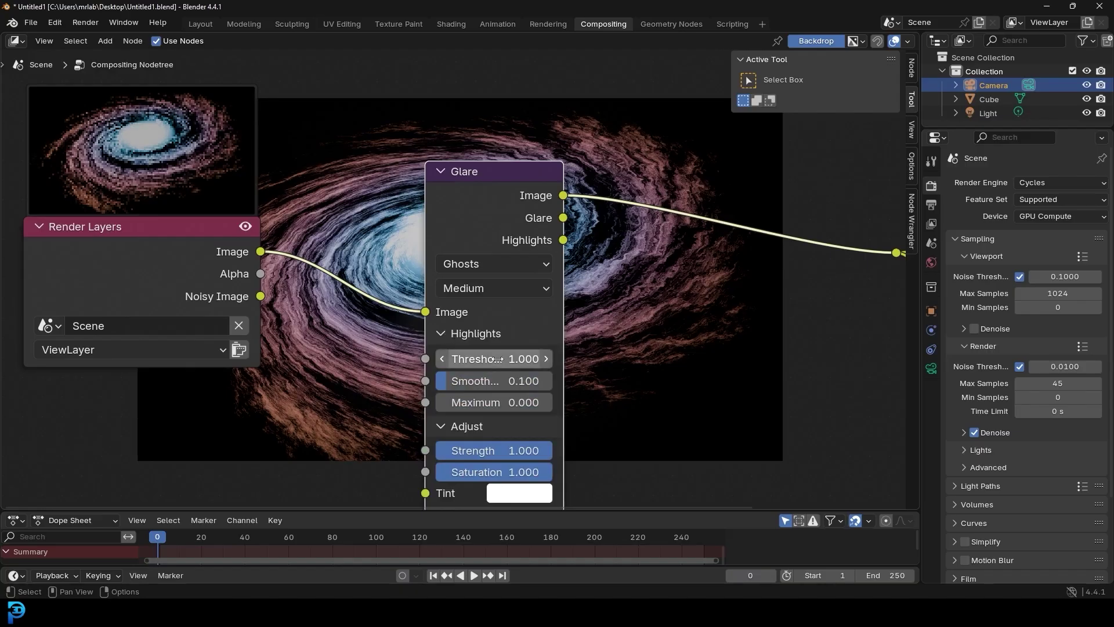
pyautogui.moveTo(509, 359); pyautogui.dragTo(441, 358)
pyautogui.scroll(-5, 652, 244)
pyautogui.moveTo(668, 218); pyautogui.dragTo(430, 219, button='middle')
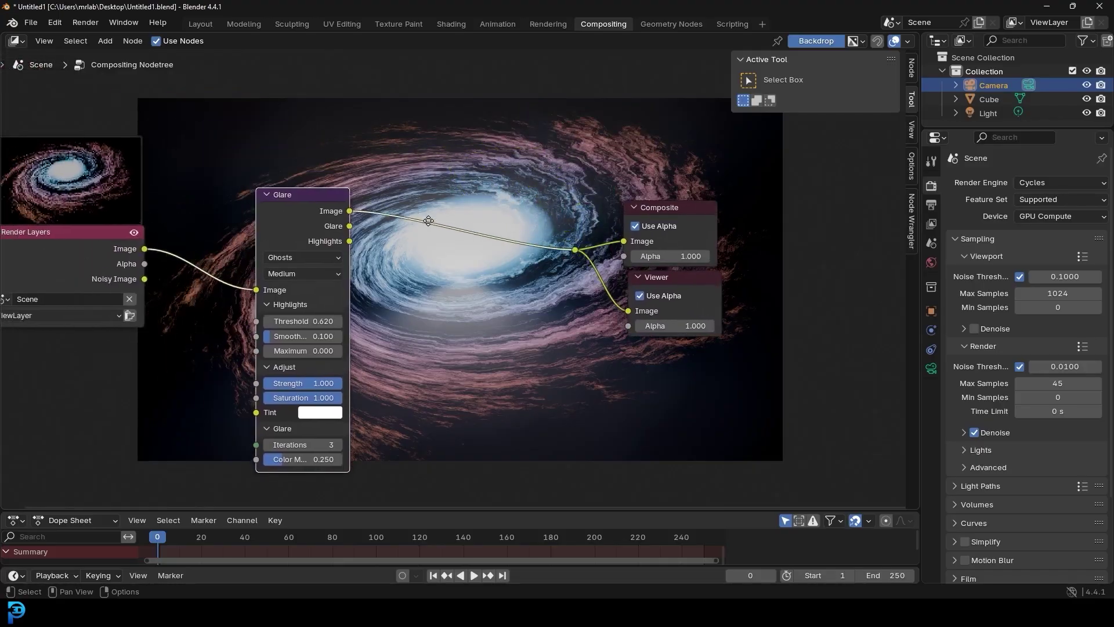
pyautogui.scroll(4, 381, 290)
pyautogui.doubleClick(267, 340)
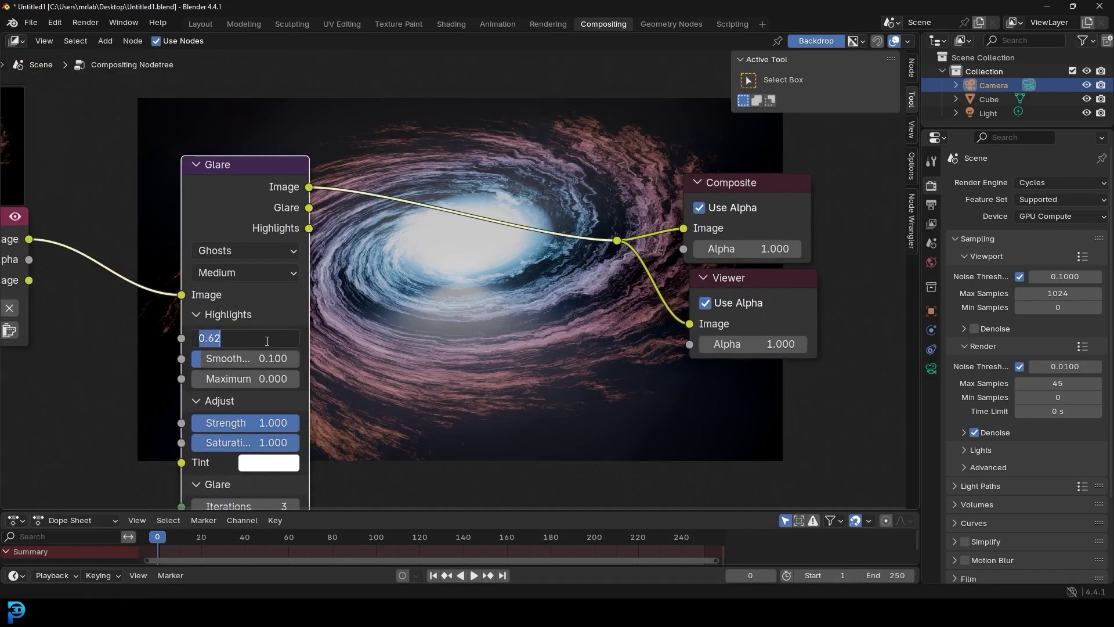
pyautogui.write('0.3')
pyautogui.press('Return')
pyautogui.scroll(-2, 445, 295)
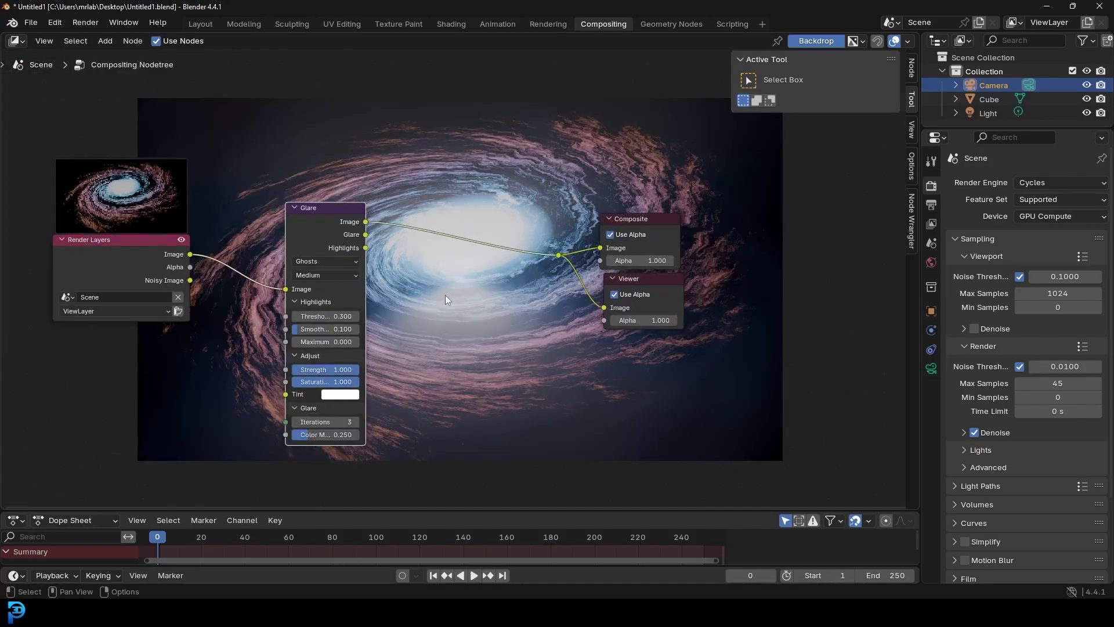
# Step: Move the Composite, Viewer and reroute nodes farther from the Glare node
pyautogui.moveTo(445, 294); pyautogui.dragTo(216, 303, button='middle')
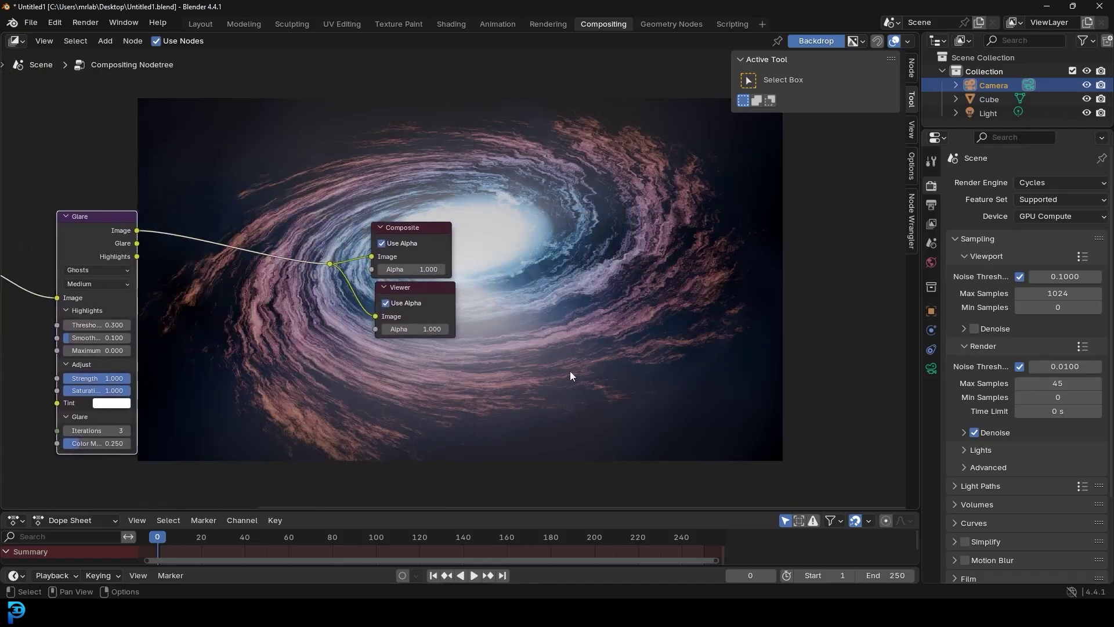
pyautogui.press('g')
pyautogui.click(656, 284)
pyautogui.moveTo(414, 284); pyautogui.dragTo(526, 272, button='middle')
# Step: Add a Lens Distortion node on the link between the Glare node and the reroute point
pyautogui.scroll(4, 336, 242)
pyautogui.moveTo(390, 209); pyautogui.dragTo(430, 261, button='middle')
pyautogui.scroll(1, 430, 261)
pyautogui.hotkey('shift', 'a')
pyautogui.write('lens')
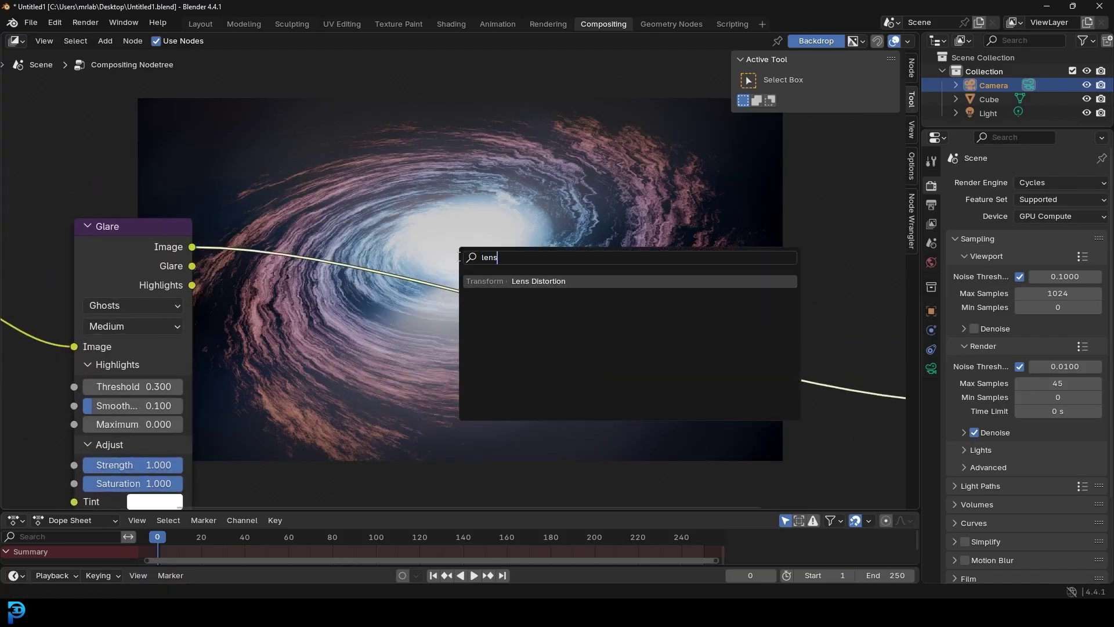
pyautogui.press('Return')
pyautogui.click(429, 266)
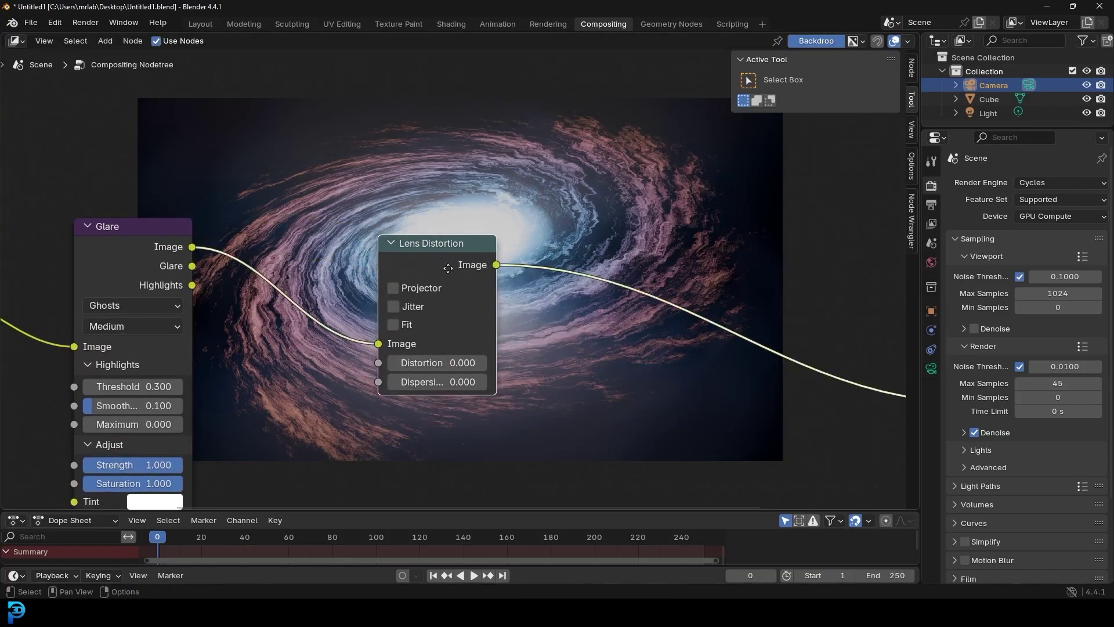
# Step: Enable Fit on the Lens Distortion node and set its Distortion to 0.1
pyautogui.scroll(1, 553, 273)
pyautogui.scroll(1, 545, 308)
pyautogui.click(527, 351)
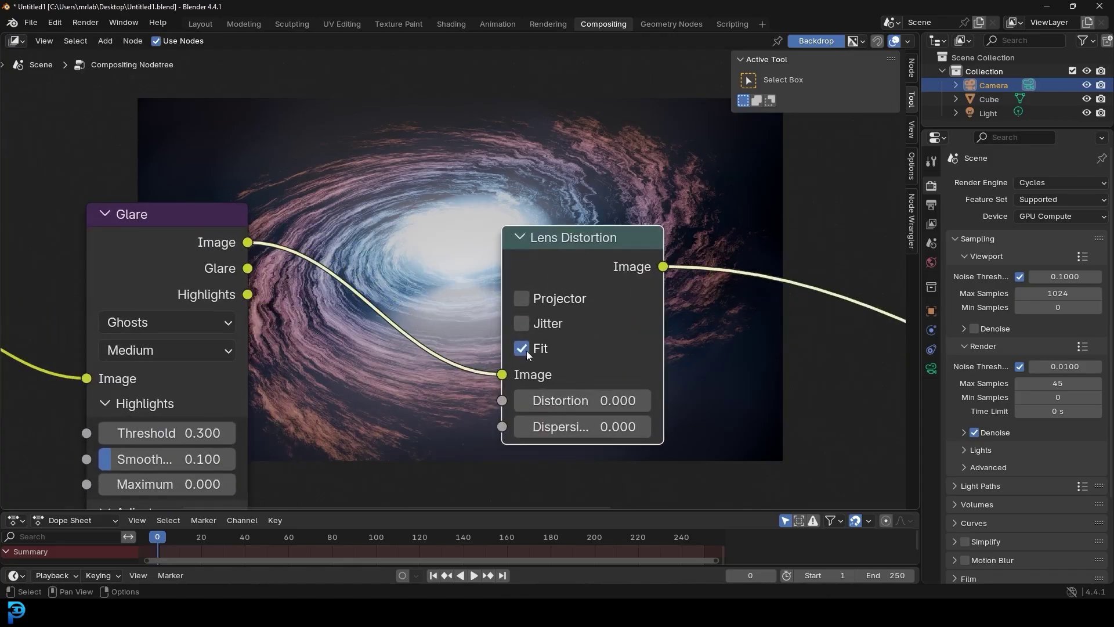
pyautogui.click(562, 398)
pyautogui.write('0.1')
pyautogui.press('Return')
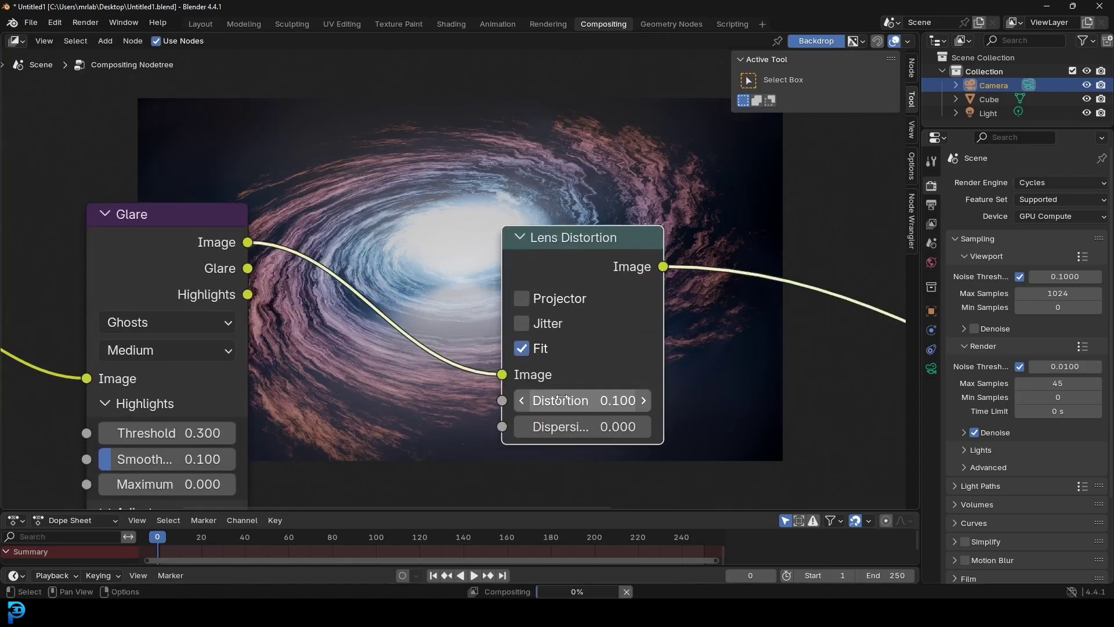
# Step: Set the Lens Distortion node's Dispersion to 1 and widen the node to show its full field names
pyautogui.click(590, 425)
pyautogui.press('Return')
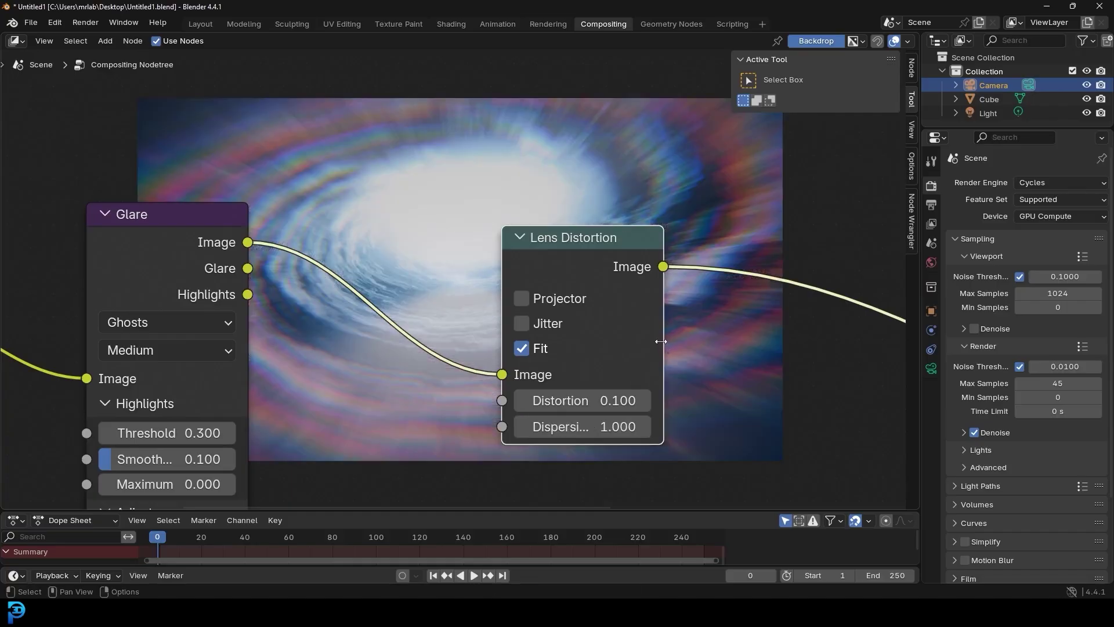
pyautogui.moveTo(661, 341); pyautogui.dragTo(739, 348)
pyautogui.scroll(-5, 372, 267)
pyautogui.moveTo(363, 278); pyautogui.dragTo(329, 387, button='middle')
pyautogui.scroll(1, 482, 246)
pyautogui.moveTo(417, 385); pyautogui.dragTo(453, 283, button='middle')
pyautogui.scroll(3, 452, 283)
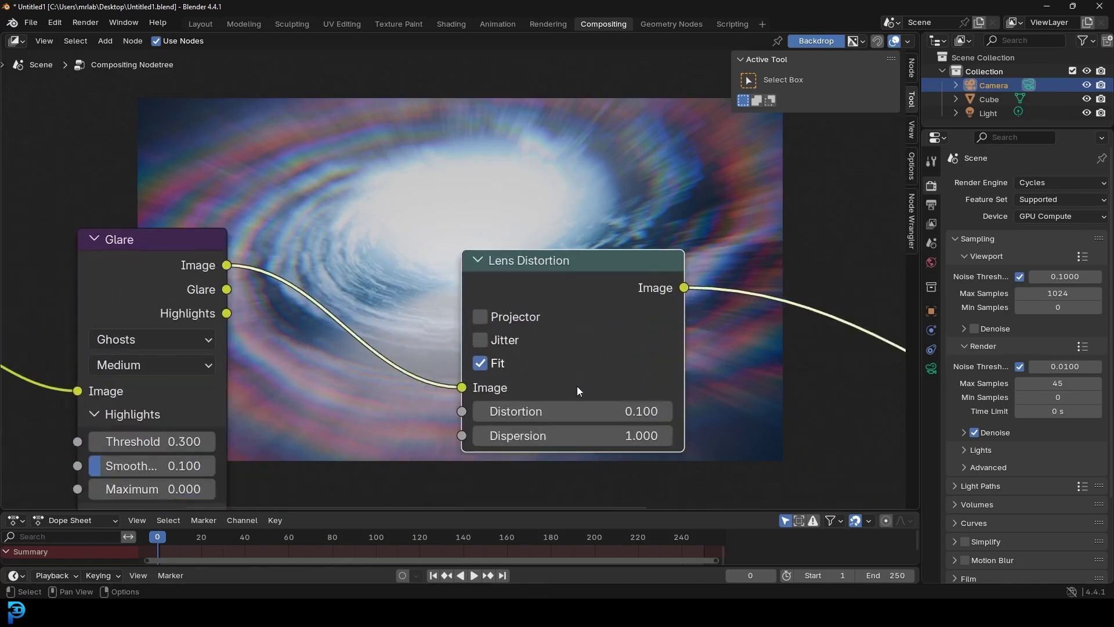
# Step: Try Dispersion values of 0.05 and 0.07 on the Lens Distortion node
pyautogui.click(571, 436)
pyautogui.write('.0')
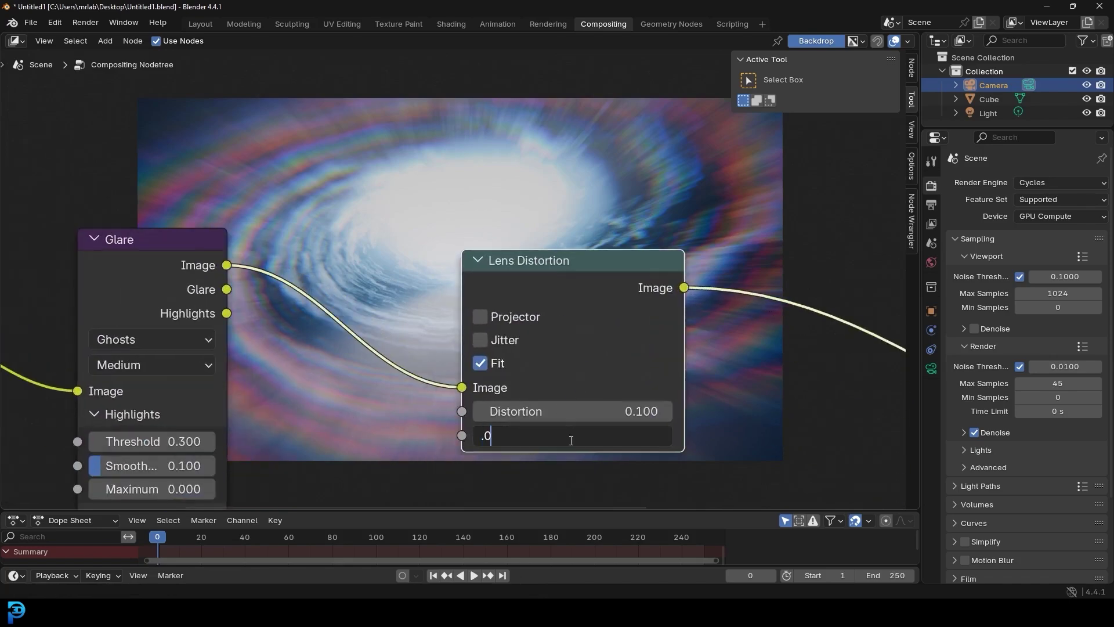
pyautogui.write('5')
pyautogui.press('Return')
pyautogui.click(570, 437)
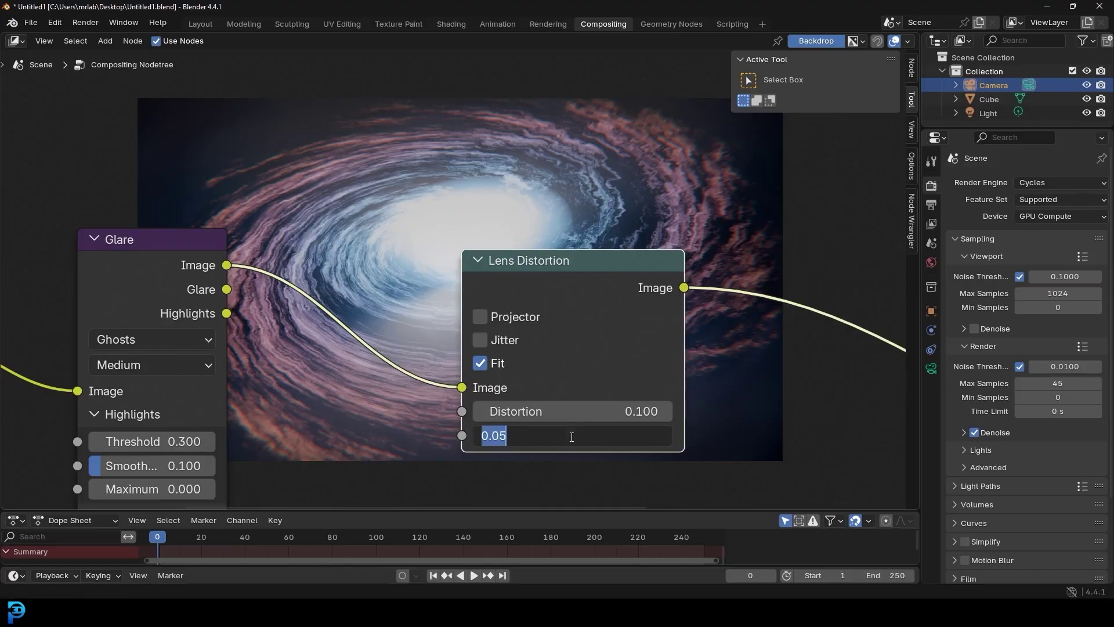
pyautogui.write('.07')
pyautogui.press('Return')
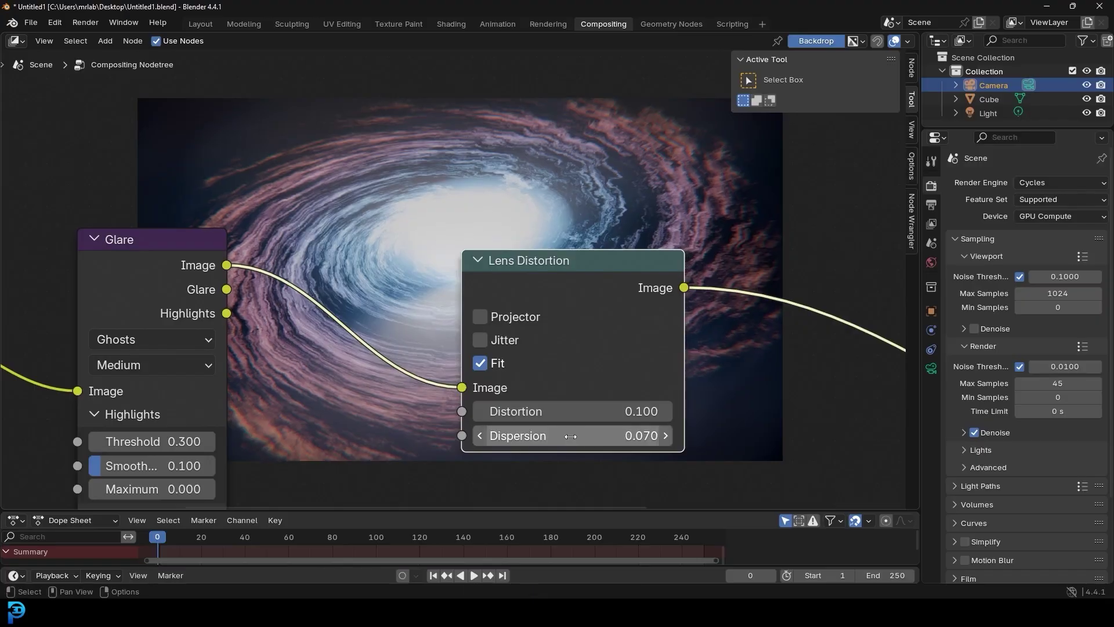
# Step: Set both the Distortion and the Dispersion of the Lens Distortion node to 0.09
pyautogui.click(564, 412)
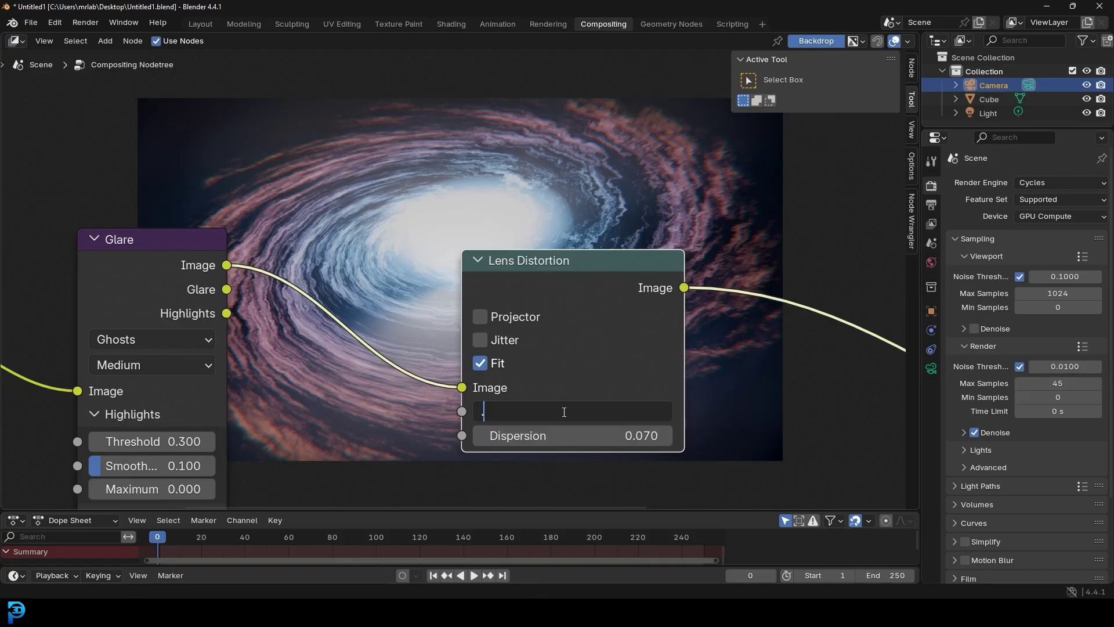
pyautogui.press('Return')
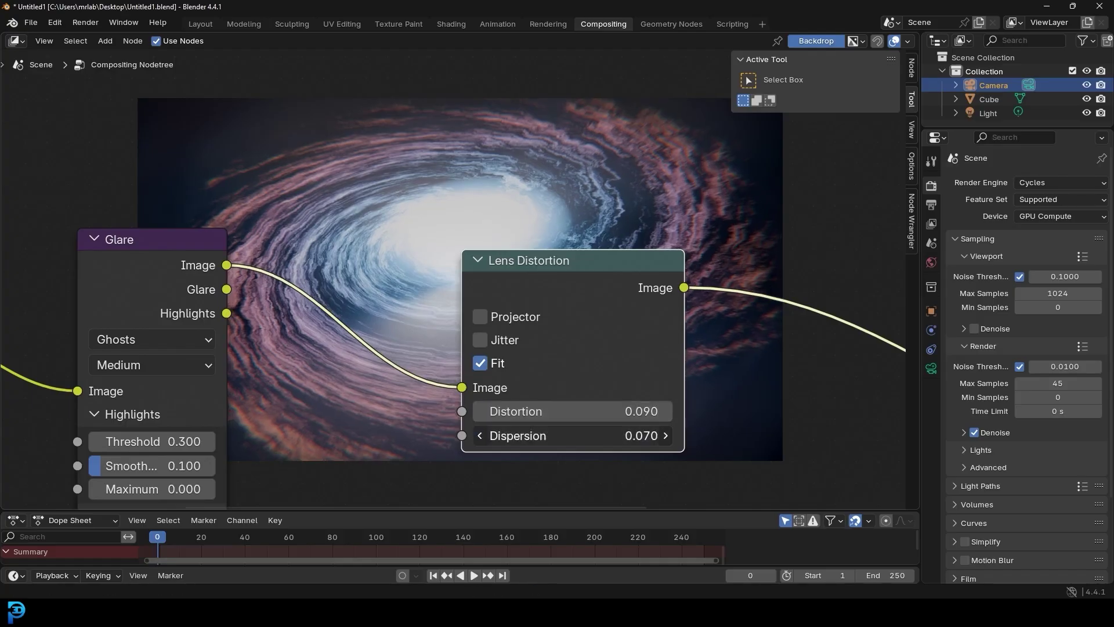
pyautogui.click(579, 435)
pyautogui.press('Escape')
pyautogui.click(581, 435)
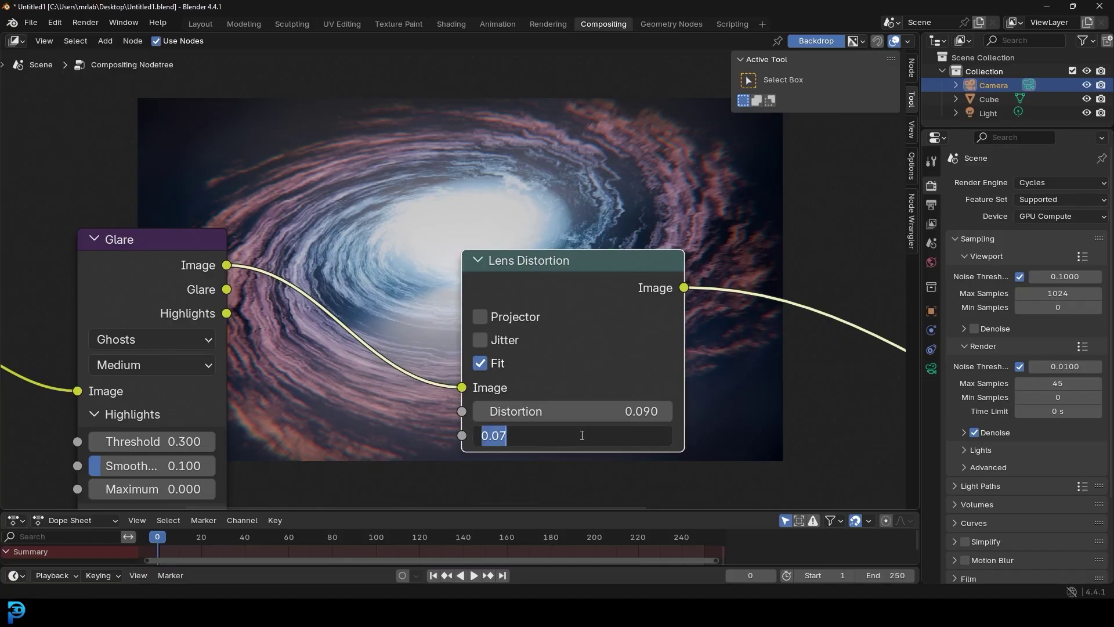
pyautogui.write('.09')
pyautogui.press('Return')
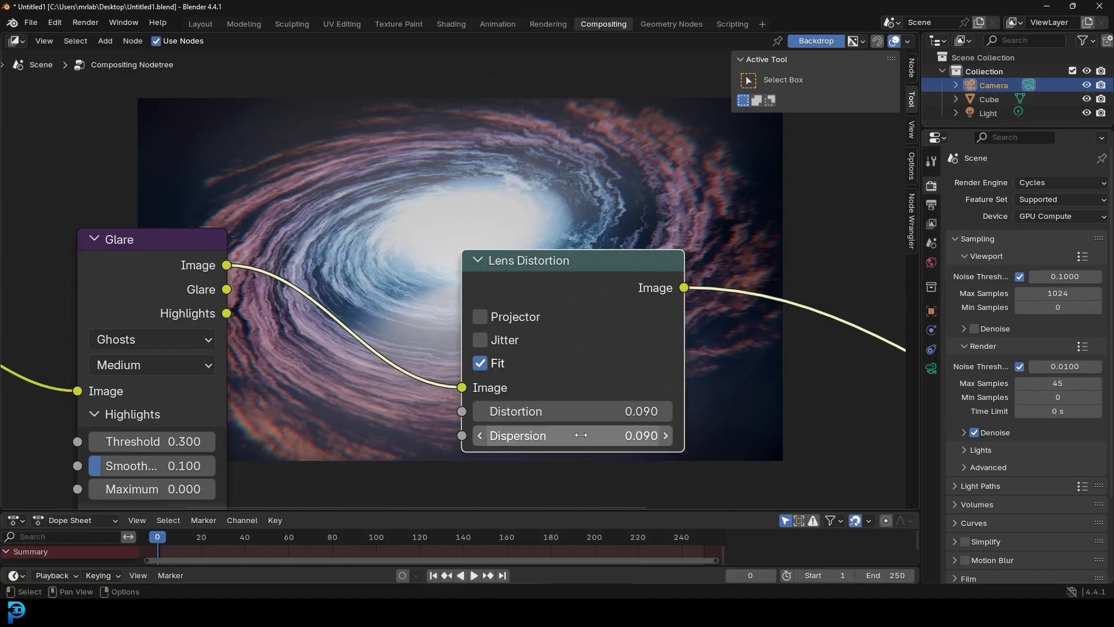
# Step: Move the Render Layers node farther away from the Glare node to make room between them
pyautogui.moveTo(557, 169); pyautogui.dragTo(846, 190, button='middle')
pyautogui.scroll(-6, 343, 250)
pyautogui.moveTo(362, 269); pyautogui.dragTo(382, 242, button='middle')
pyautogui.moveTo(415, 287); pyautogui.dragTo(83, 316)
# Step: Add a Color Balance node on the link between the Render Layers and Glare nodes
pyautogui.hotkey('shift', 'a')
pyautogui.click(469, 270)
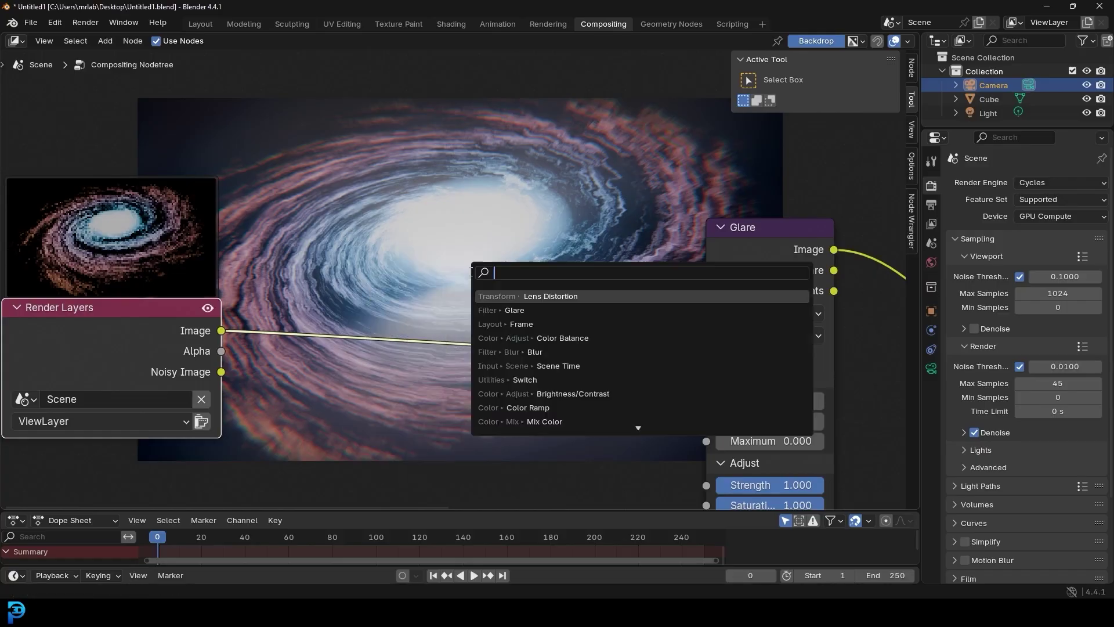
pyautogui.write('color')
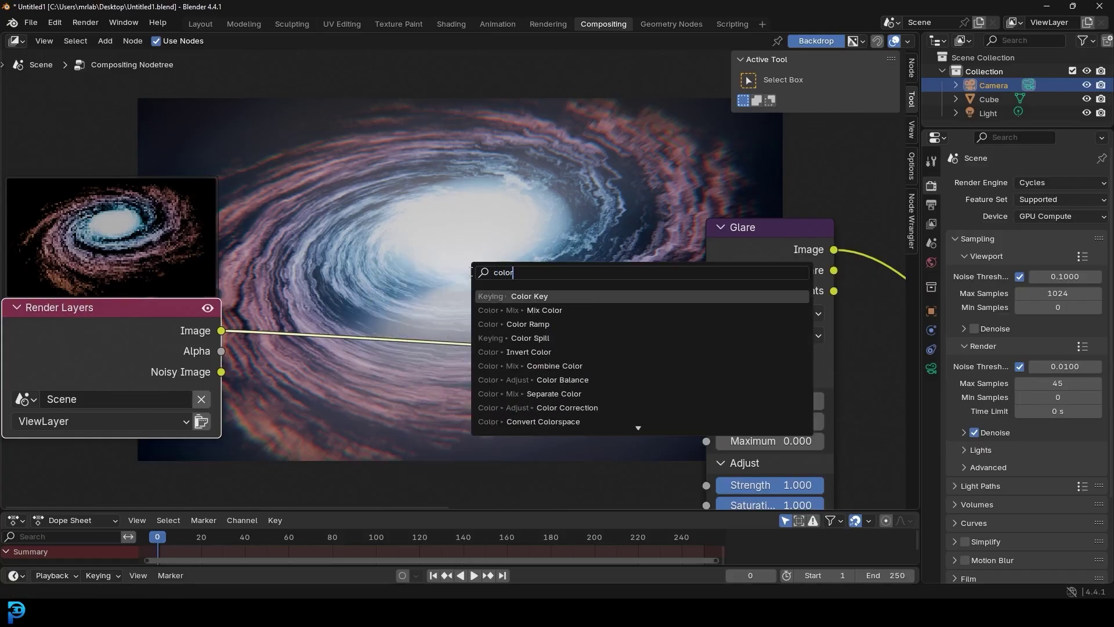
pyautogui.click(590, 379)
pyautogui.click(268, 238)
# Step: Shift the Color Balance node's Gain color slightly toward pink and adjust its Gain brightness
pyautogui.scroll(-5, 463, 296)
pyautogui.moveTo(463, 293); pyautogui.dragTo(325, 263, button='middle')
pyautogui.scroll(2, 325, 263)
pyautogui.scroll(1, 351, 335)
pyautogui.click(401, 348)
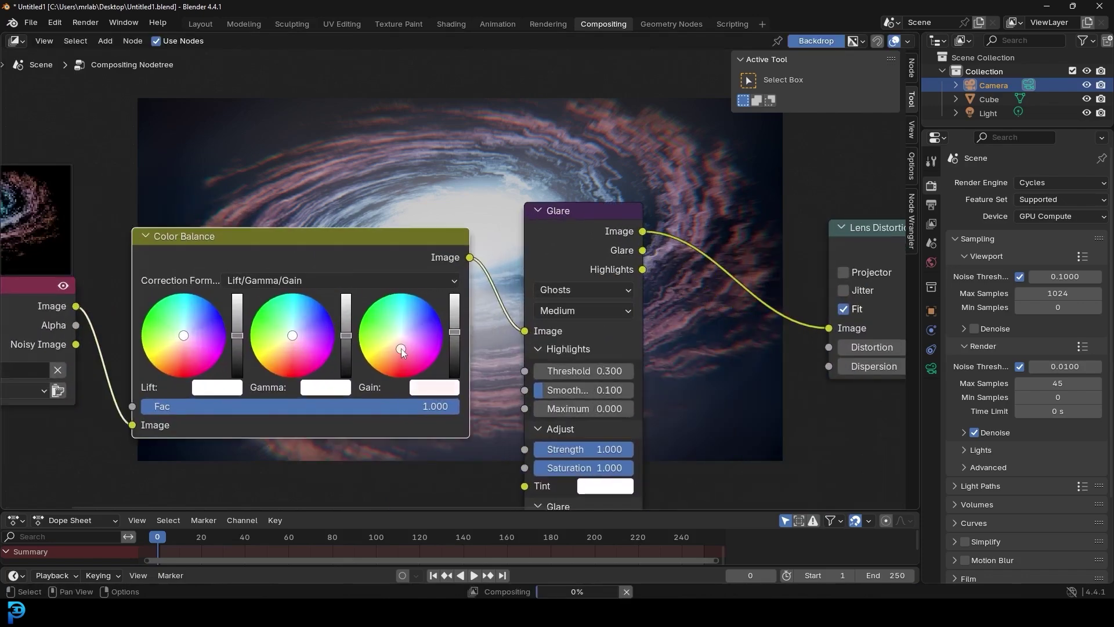
pyautogui.click(454, 326)
pyautogui.click(454, 334)
pyautogui.click(454, 332)
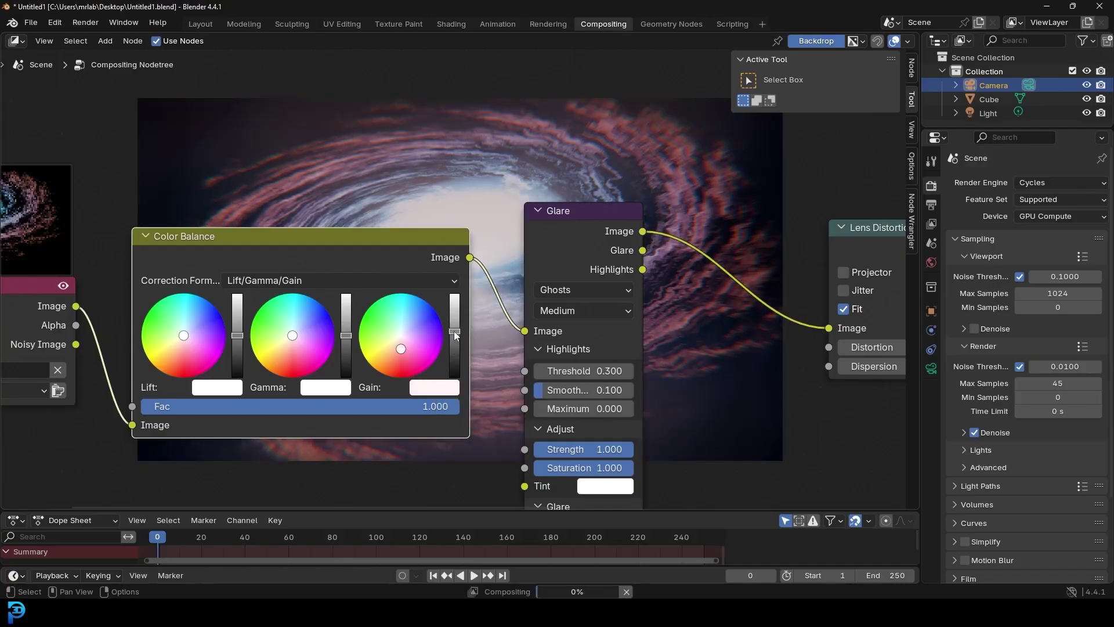
# Step: Select the nodes following the Color Balance node and move them farther from it
pyautogui.scroll(-4, 712, 299)
pyautogui.moveTo(828, 372); pyautogui.dragTo(609, 374, button='middle')
pyautogui.moveTo(626, 378); pyautogui.dragTo(332, 253)
pyautogui.press('g')
pyautogui.click(514, 275)
# Step: Try pink and cyan tints on the Color Balance node's Gain wheel, settling on a nearly neutral color
pyautogui.moveTo(266, 292); pyautogui.dragTo(406, 291, button='middle')
pyautogui.scroll(2, 407, 291)
pyautogui.click(283, 369)
pyautogui.moveTo(289, 349)
pyautogui.mouseDown()
pyautogui.moveTo(276, 363)
pyautogui.moveTo(287, 332)
pyautogui.mouseUp()
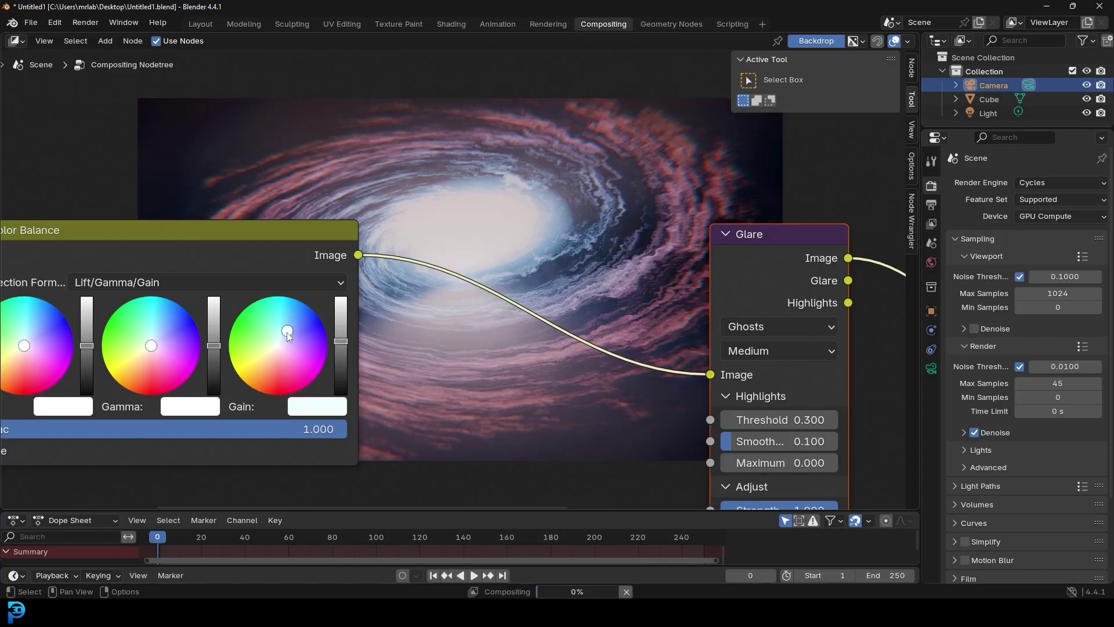
pyautogui.click(280, 353)
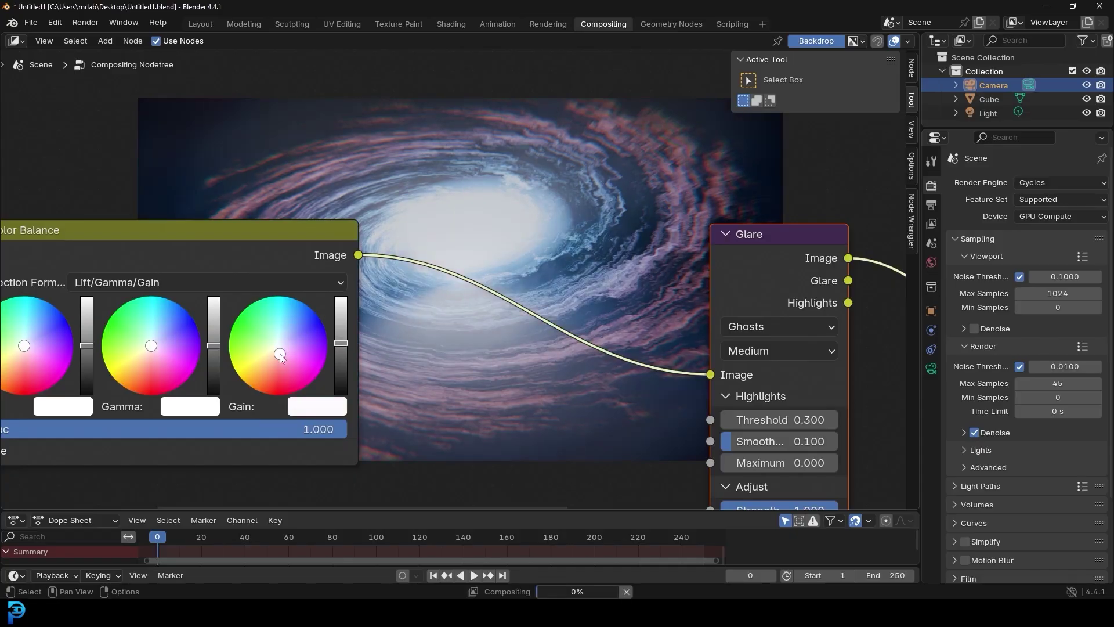
# Step: Tint the Color Balance node's Gamma toward a warm yellow-orange and set its brightness slightly above the middle
pyautogui.moveTo(208, 361); pyautogui.dragTo(255, 358, button='middle')
pyautogui.click(259, 358)
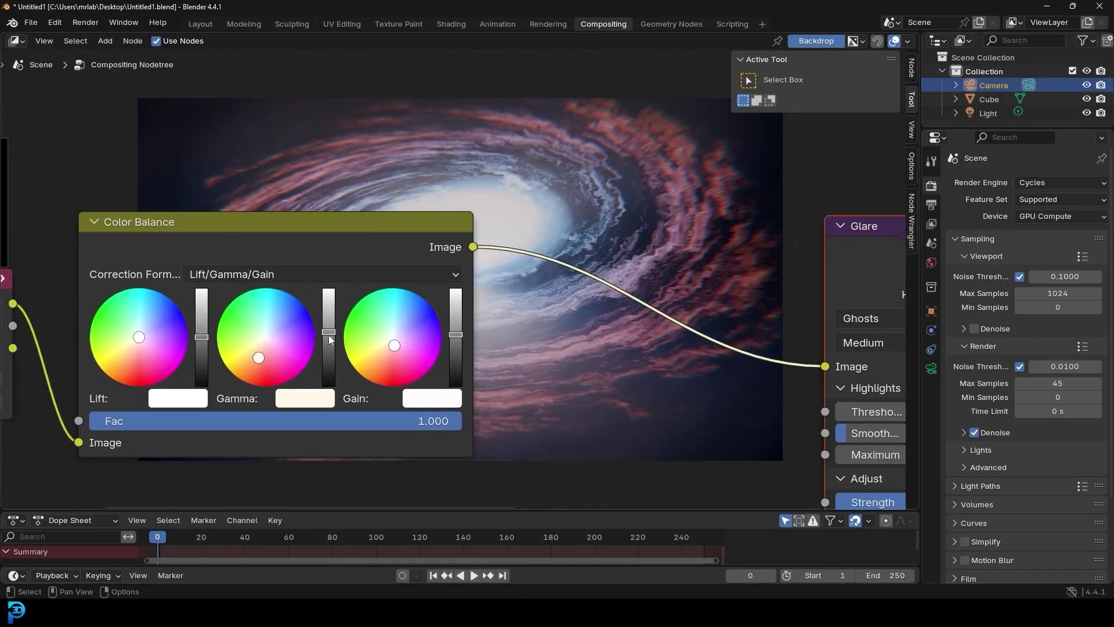
pyautogui.moveTo(328, 331); pyautogui.dragTo(328, 315)
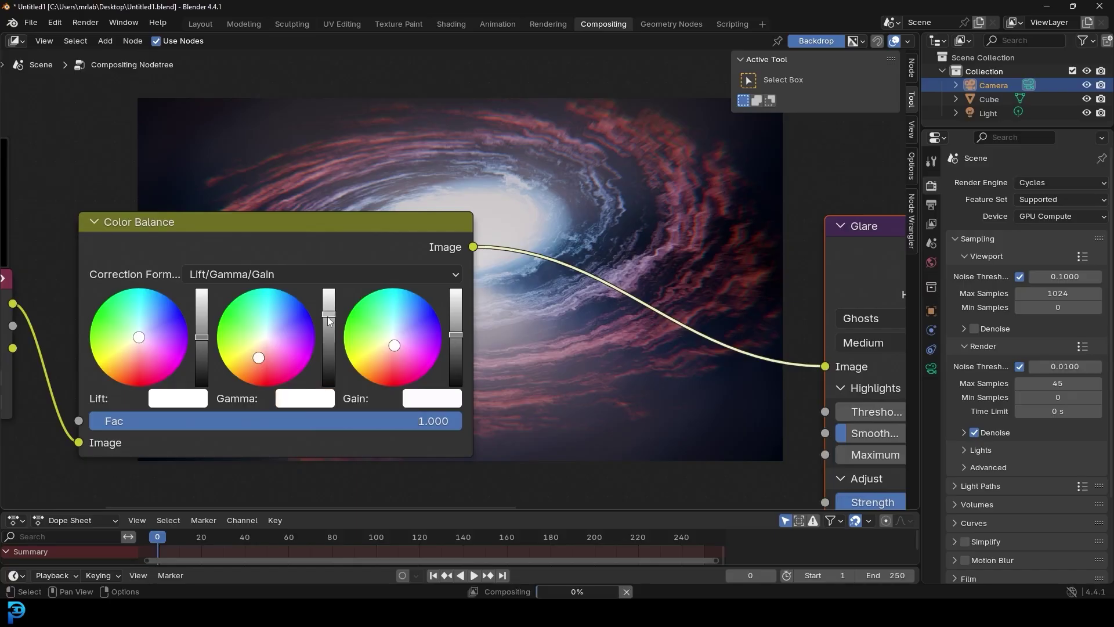
pyautogui.click(328, 332)
pyautogui.moveTo(526, 208); pyautogui.dragTo(724, 202, button='middle')
pyautogui.scroll(2, 352, 318)
pyautogui.click(327, 331)
# Step: Maximize the compositor and enlarge the backdrop image to examine the composited galaxy without nodes covering it
pyautogui.scroll(-3, 346, 321)
pyautogui.moveTo(385, 303); pyautogui.dragTo(249, 360, button='middle')
pyautogui.scroll(-5, 410, 269)
pyautogui.moveTo(456, 251); pyautogui.dragTo(445, 396, button='middle')
pyautogui.scroll(5, 444, 396)
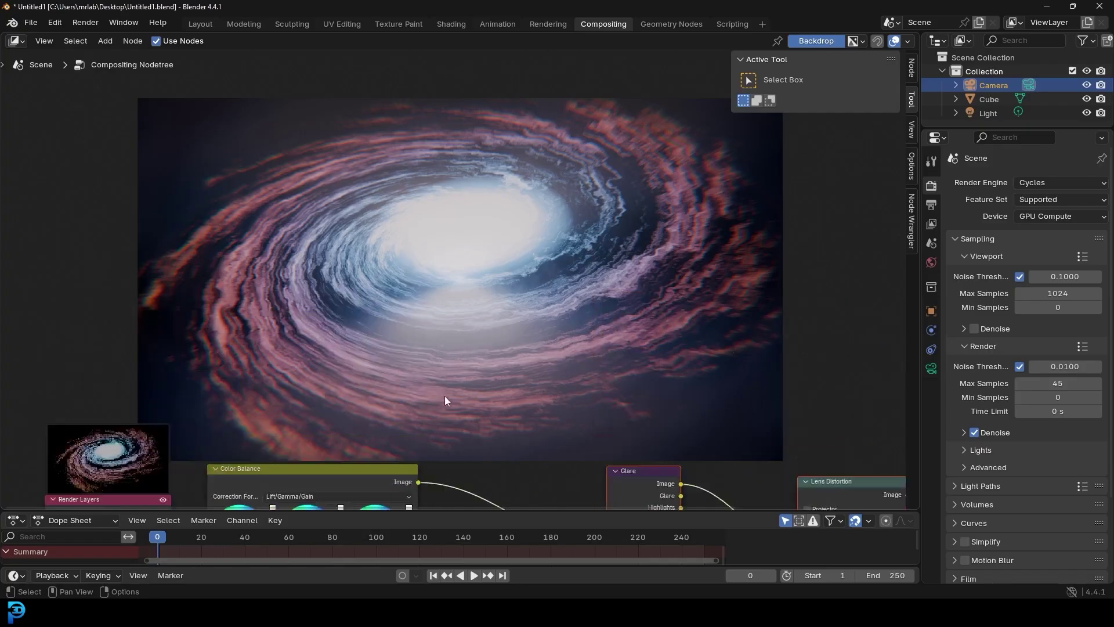
pyautogui.hotkey('ctrl', 'space')
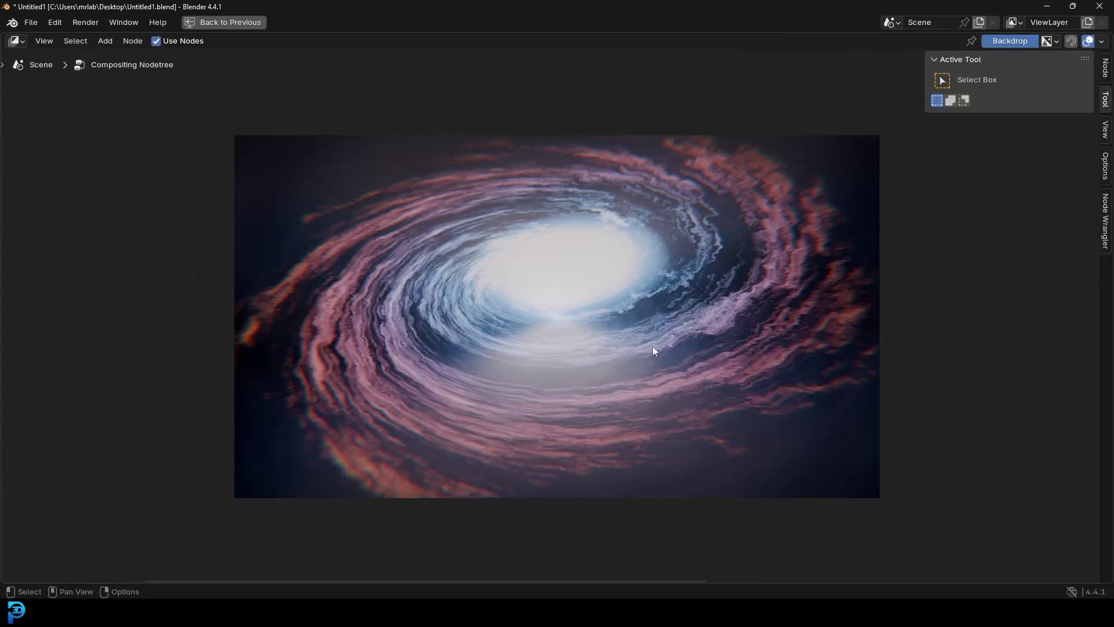
pyautogui.hotkey('alt', 'v')
pyautogui.press('v')
pyautogui.hotkey('alt', 'v')
pyautogui.hotkey('alt', 'v')
pyautogui.hotkey('alt', 'v')
pyautogui.hotkey('alt', 'v')
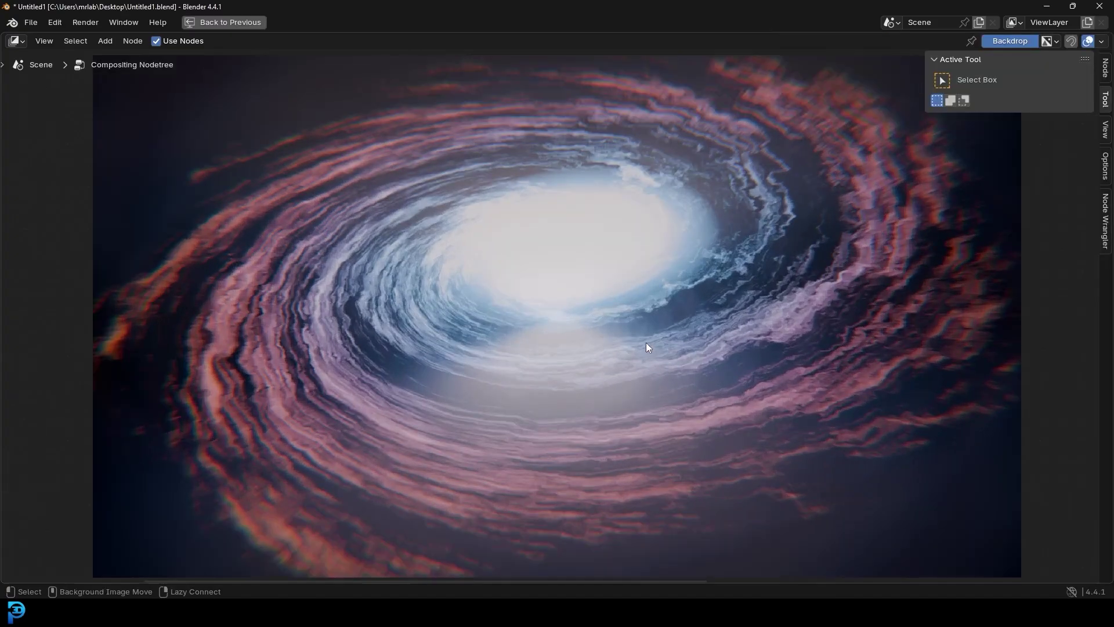
pyautogui.press('v')
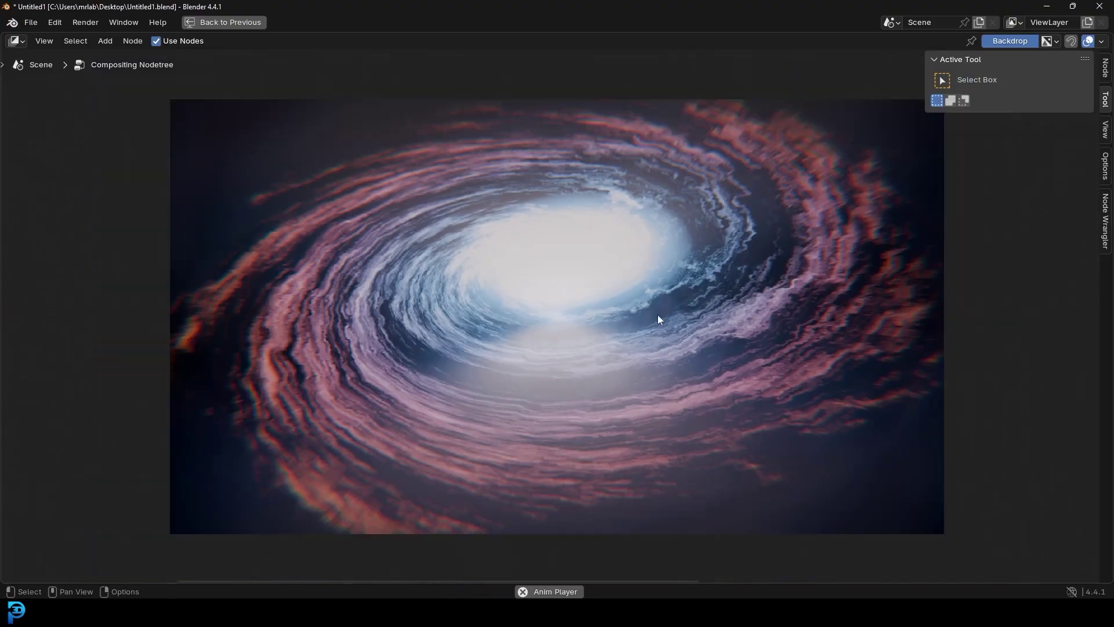